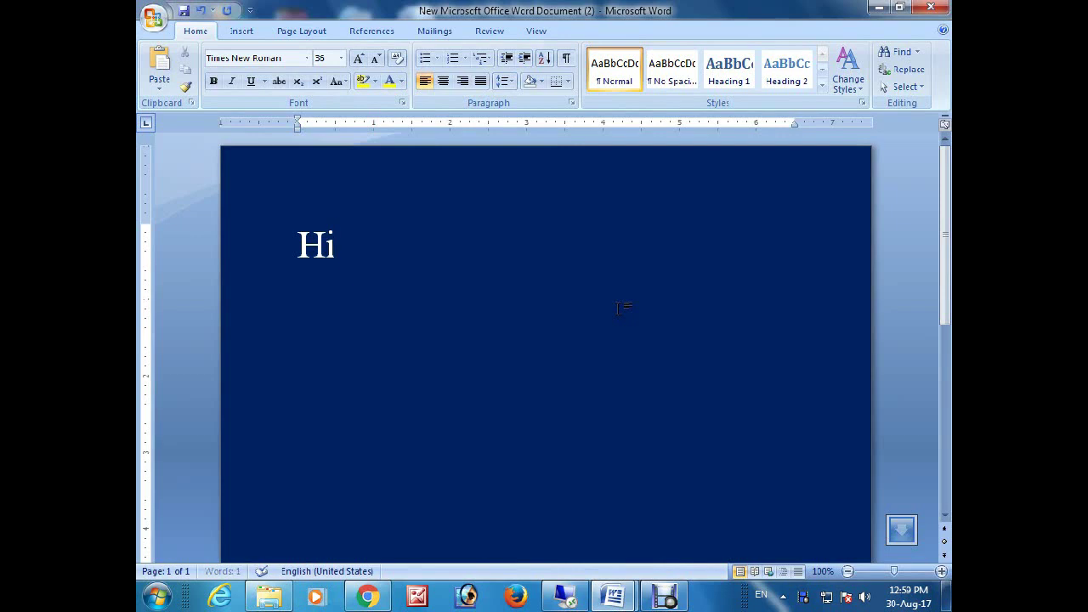
Step: Write a greeting with the presenter's name, an intro to important Windows keyboard shortcuts, and a subscribe request
text(Guys, )
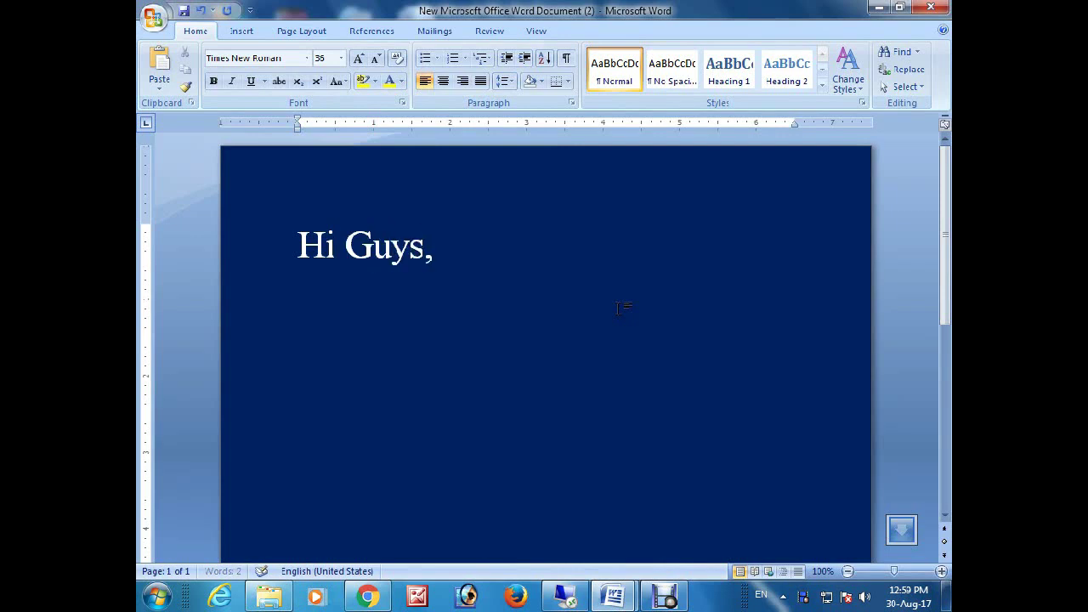
text(This is satheesh,)
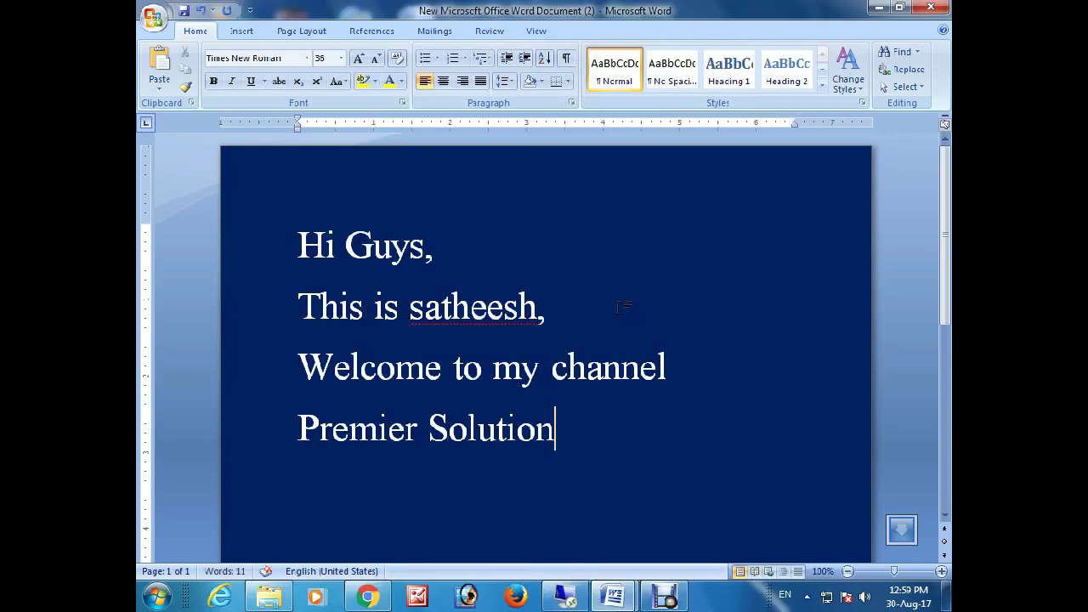
text(.)
scroll(618, 307, down, 5)
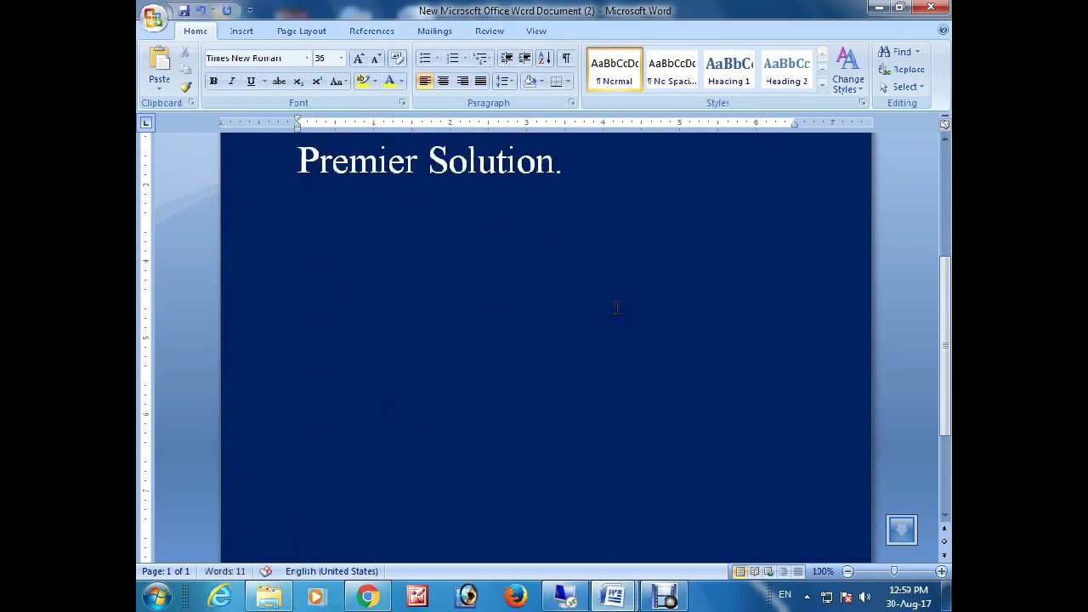
text(Today I g)
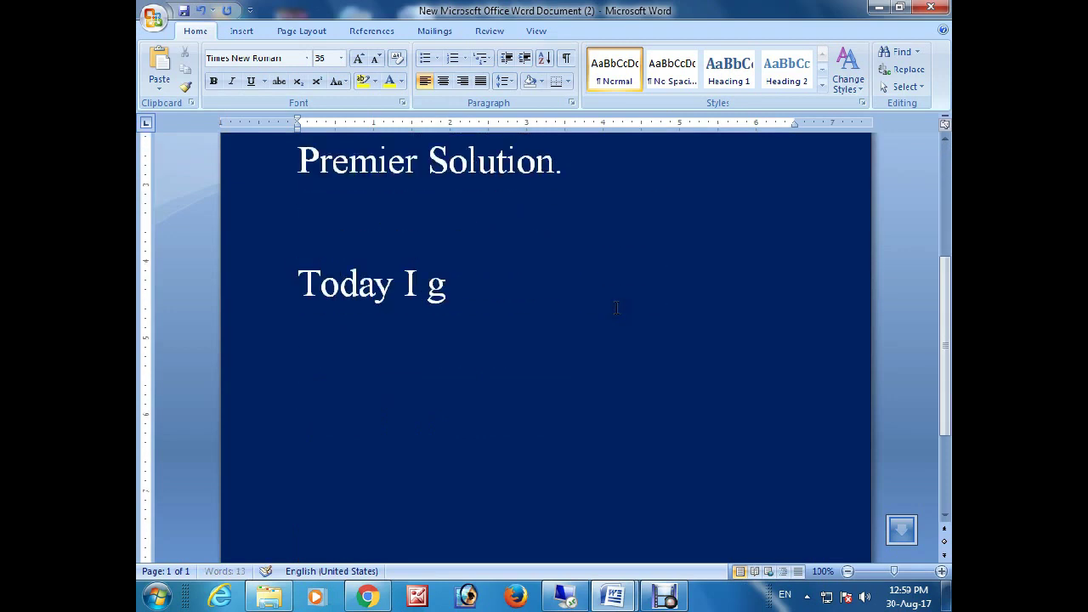
text(ive some important windows Ke)
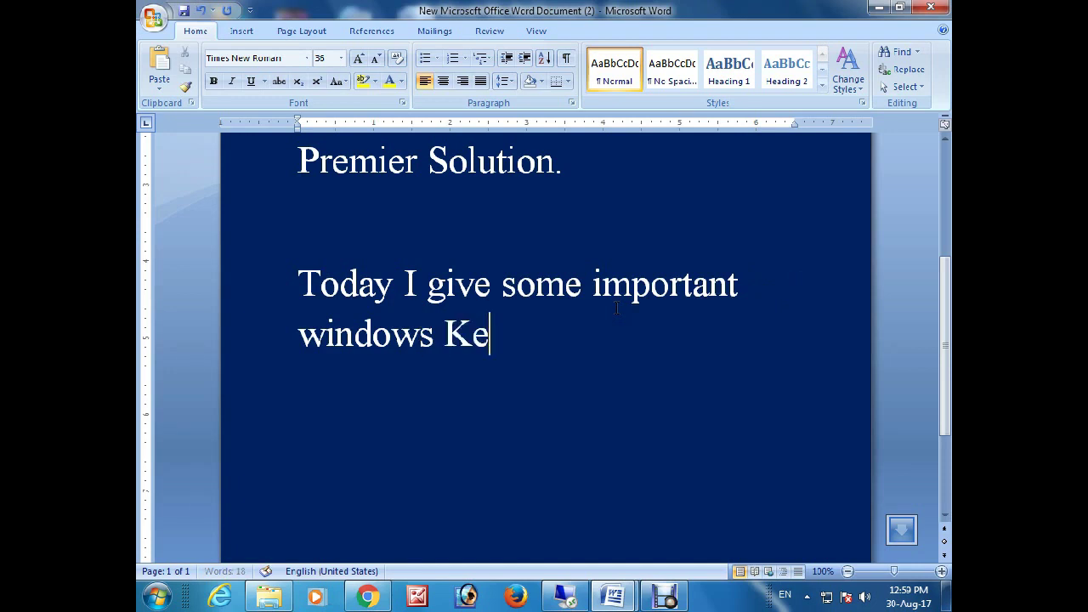
text(yboard shortucts.)
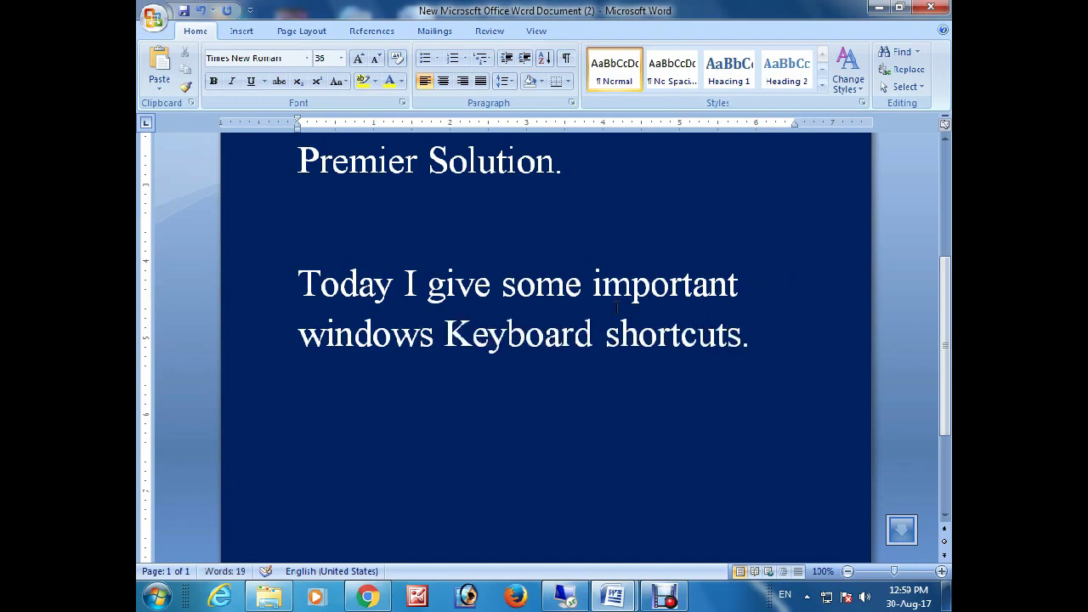
scroll(598, 315, down, 4)
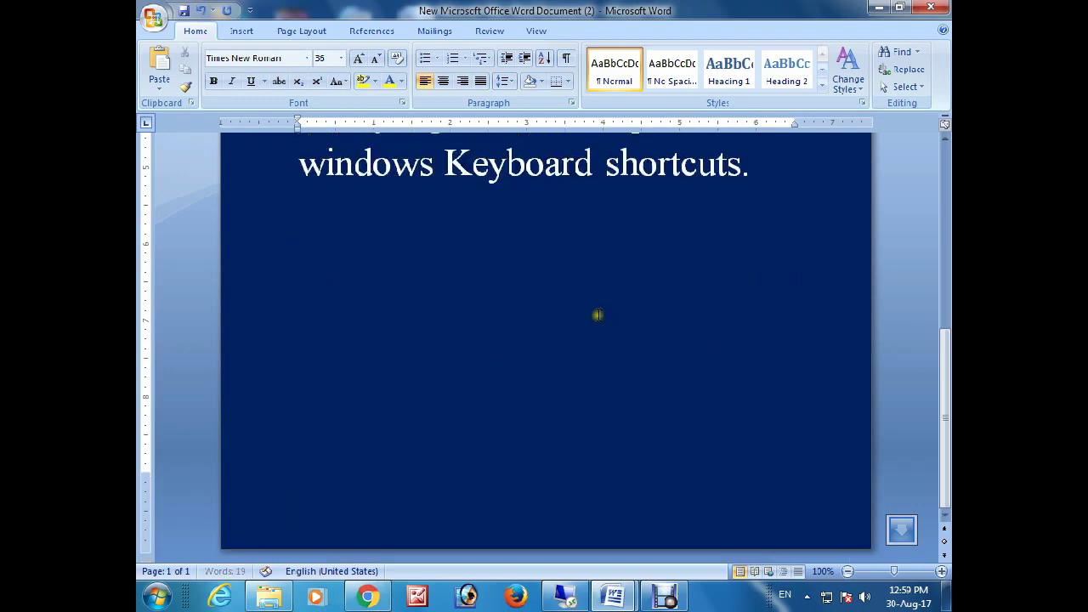
text(Before tha)
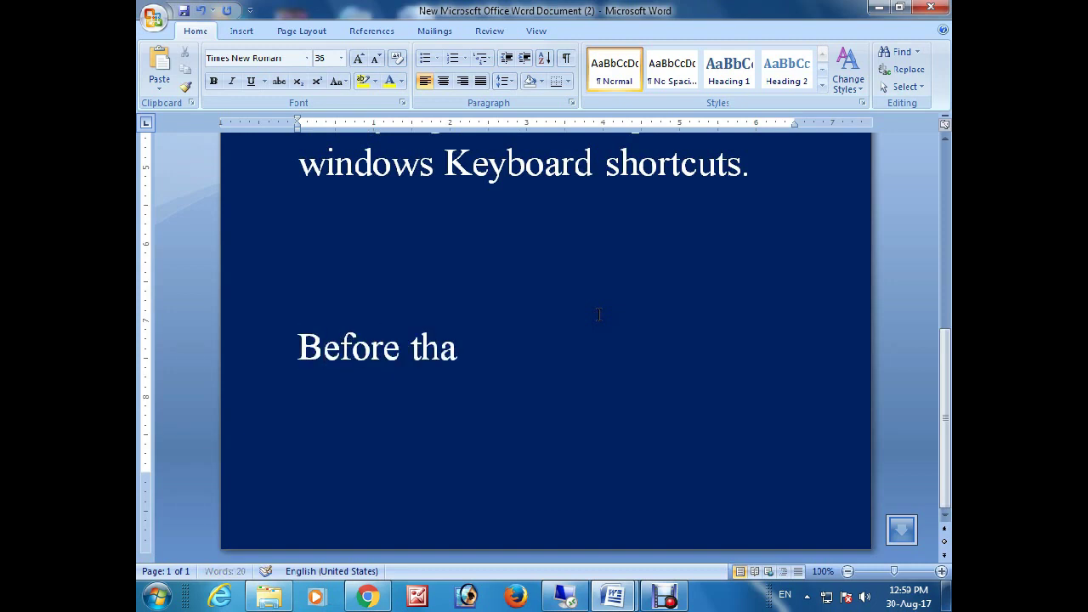
text(t please susbscribe my)
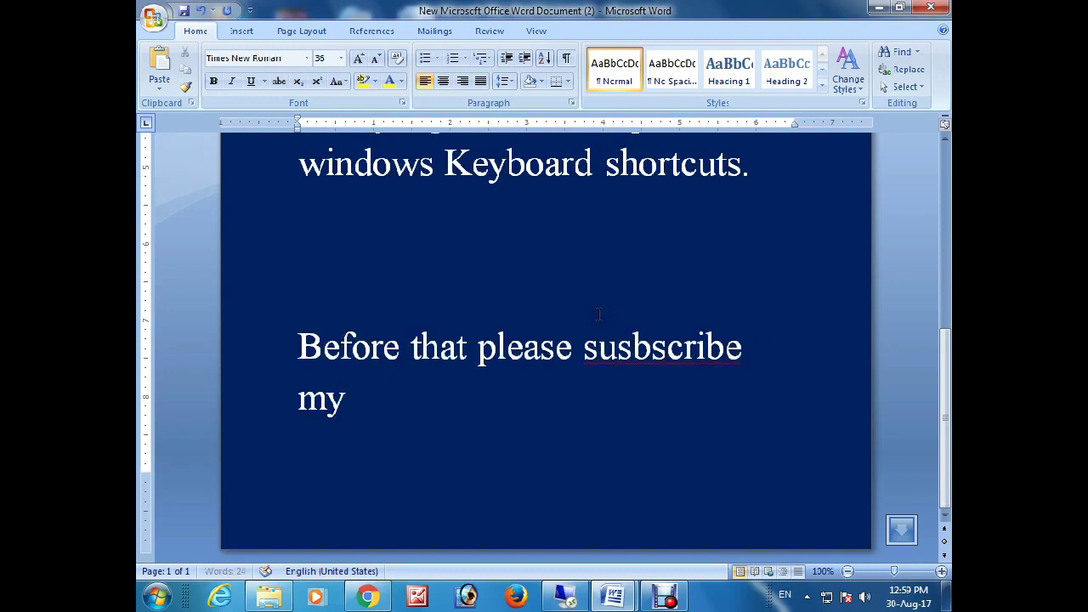
text( channel.)
Step: Insert page breaks after the subscribe line so the document extends to a blank third page
key(ctrl+a)
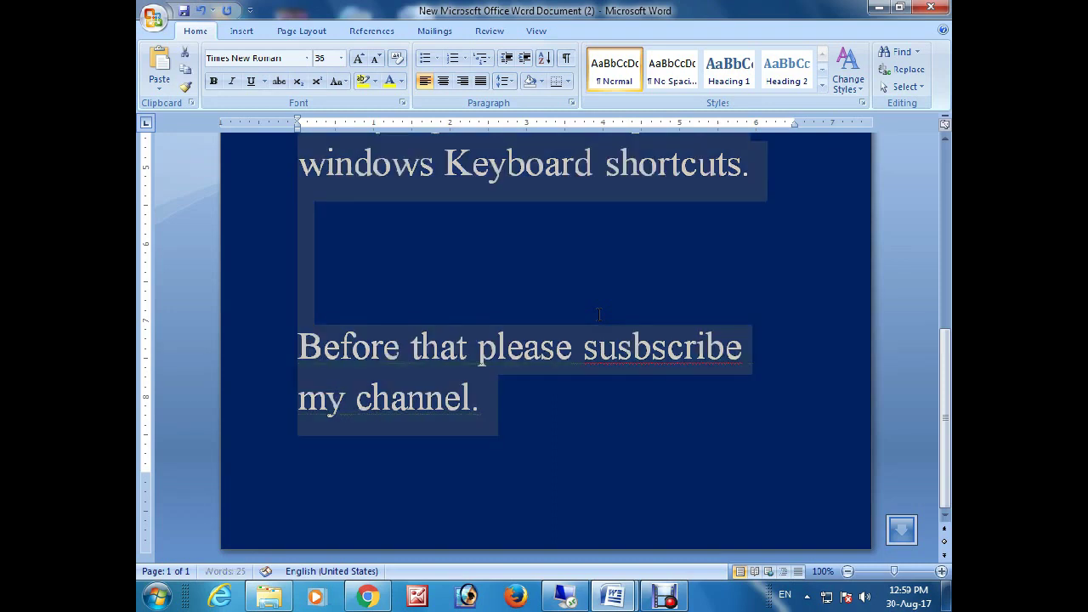
key(Right)
key(ctrl+Return)
key(ctrl+Return)
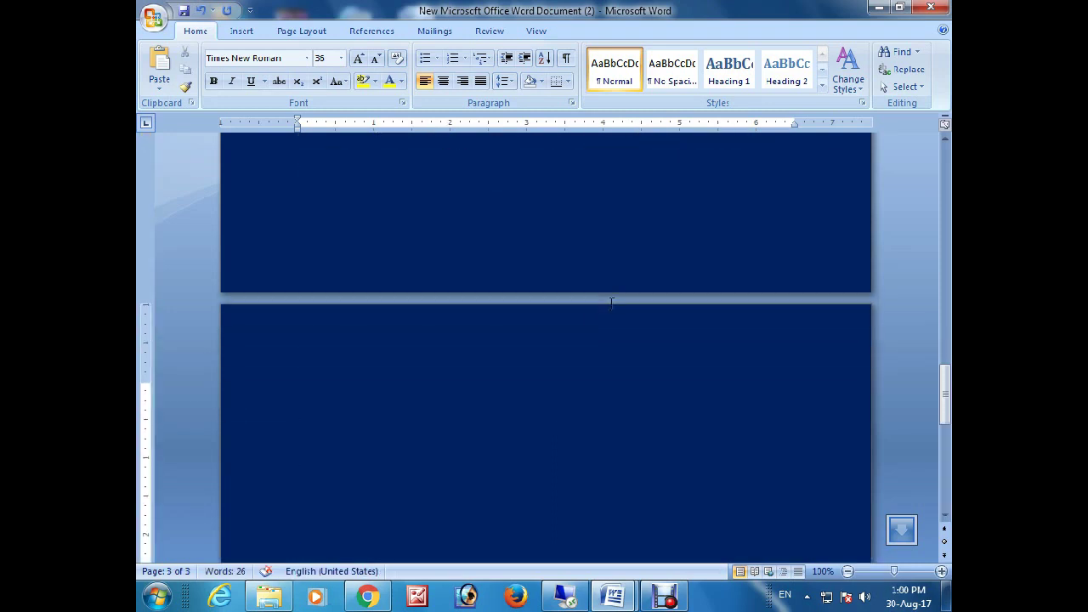
Step: At the top of page 3, write 'Every body knows the basic keyboard shortcuts.'
scroll(612, 303, down, 1)
click(583, 293)
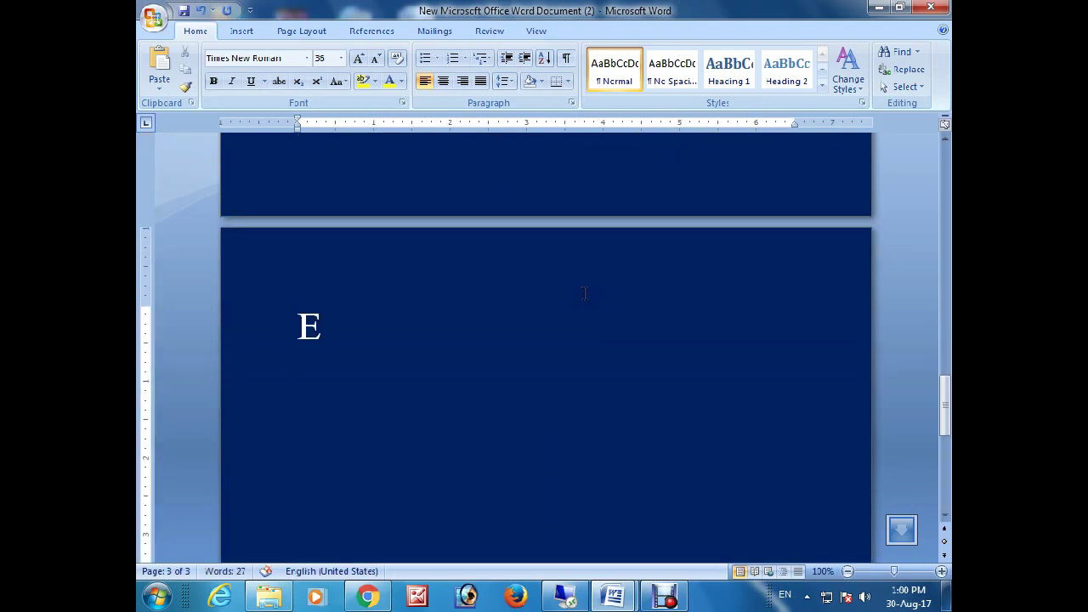
text(very bodyt knows the basic ke)
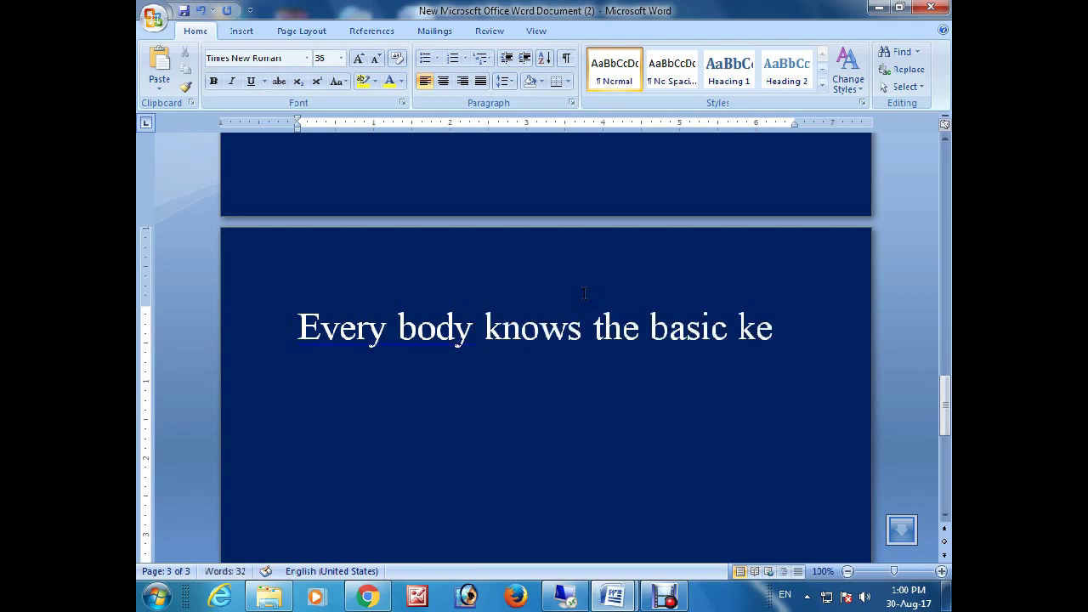
text(yboard shortuc)
key(BackSpace)
key(BackSpace)
text(cut)
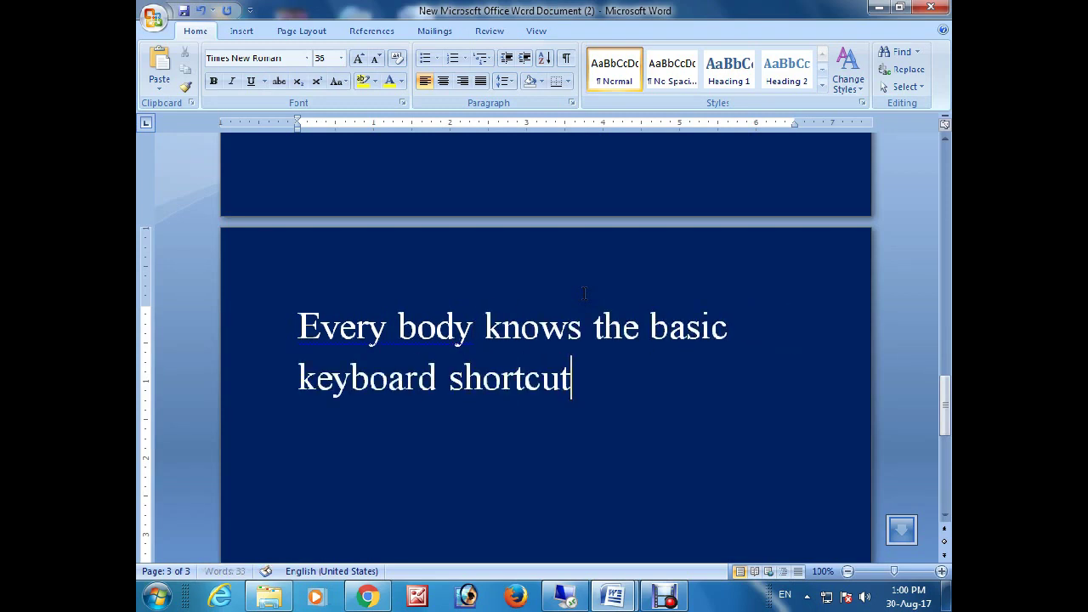
text(s.)
key(Return)
key(Return)
Step: Introduce the Ctrl shortcut list with 'That's are' and add an empty line after the Ctrl + Y redo entry
text(That's are)
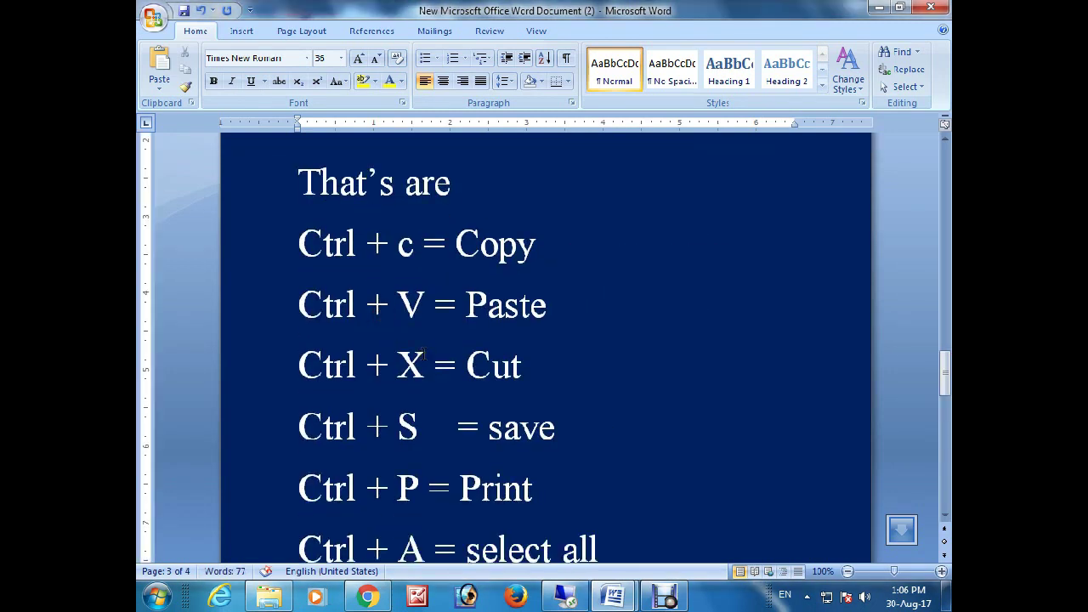
key(Down)
key(Down)
key(Down)
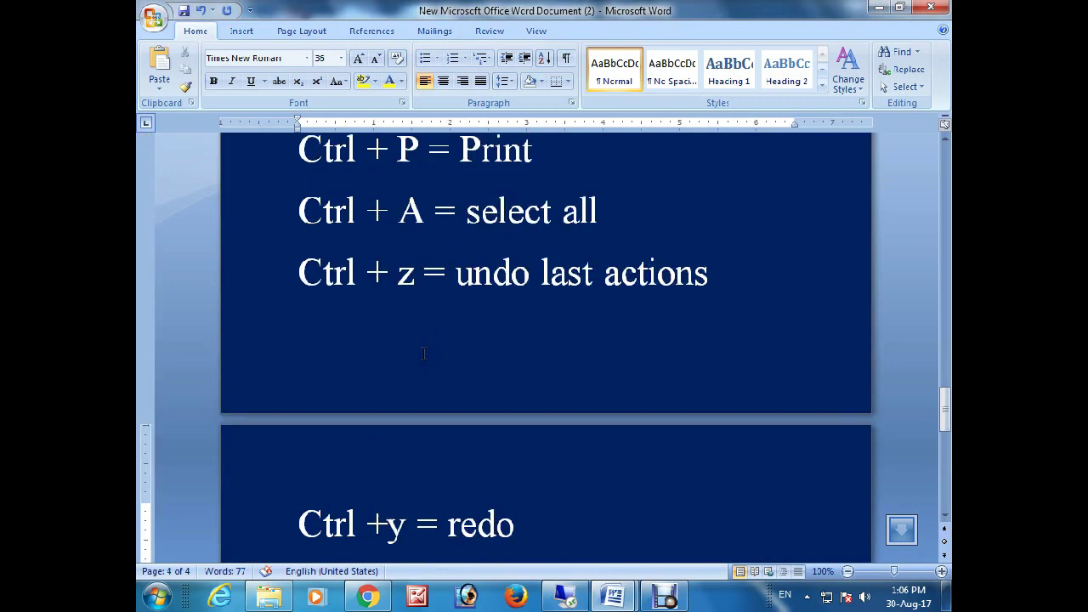
scroll(423, 353, down, 2)
click(529, 439)
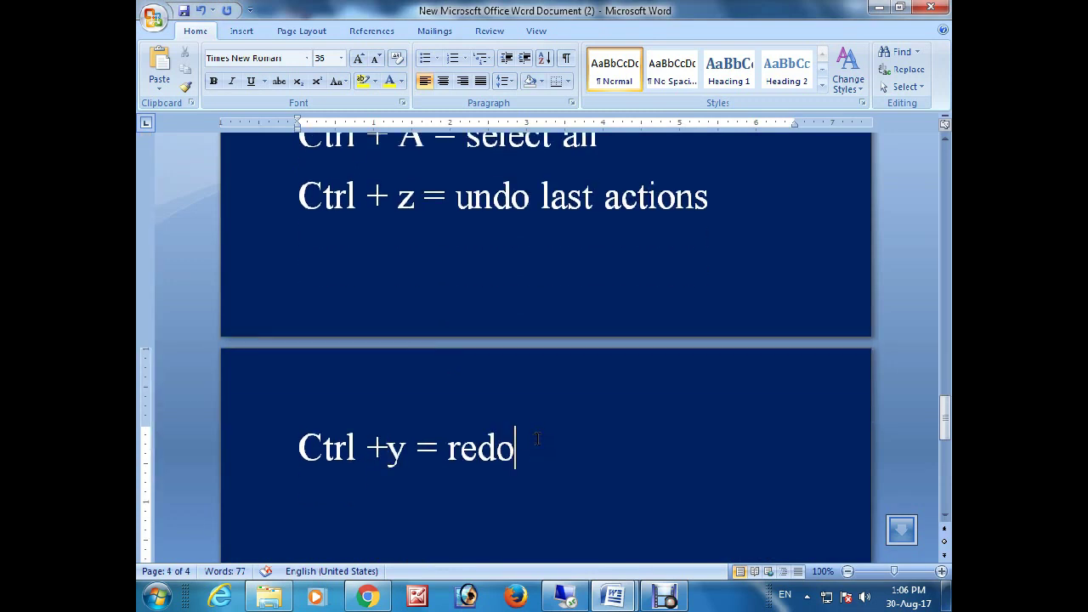
key(Return)
key(Return)
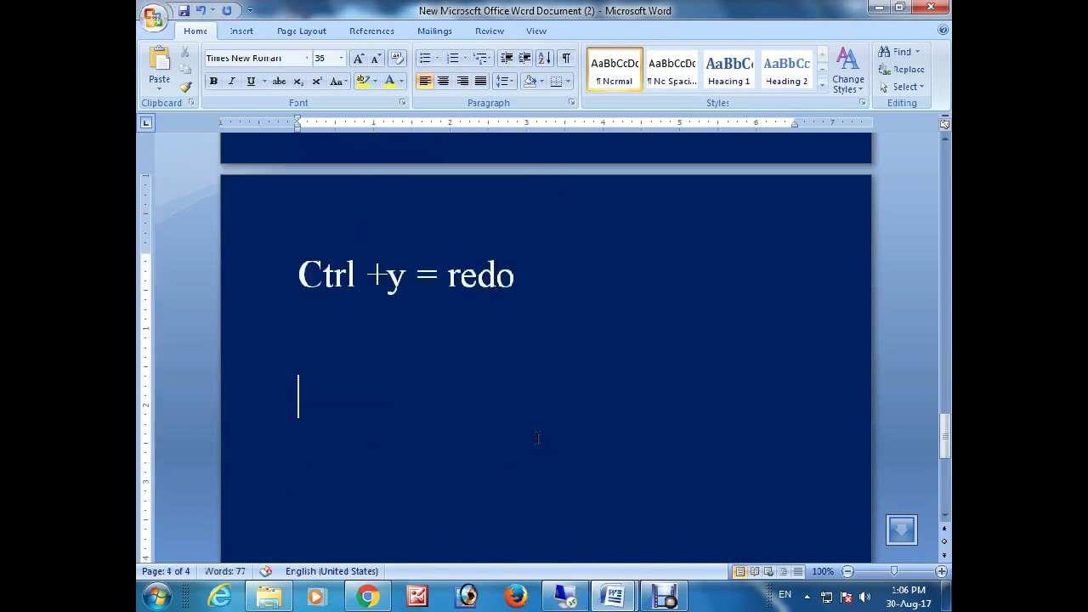
Step: Add the heading 'Some other Important and interesting keyboard shortcuts are:'
text(S)
text(ome other Important and intere)
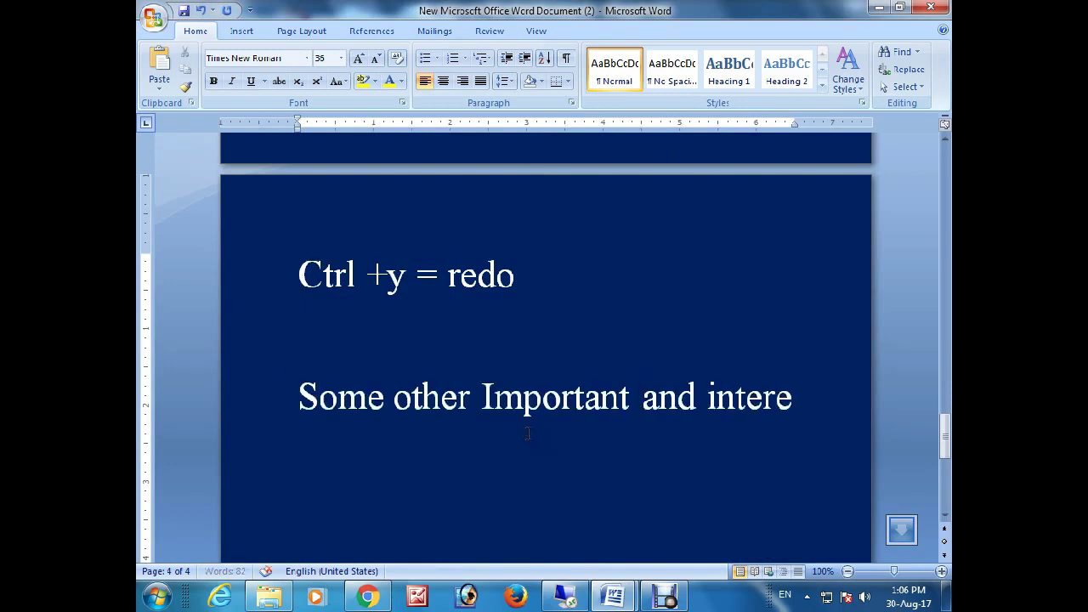
text(sting key)
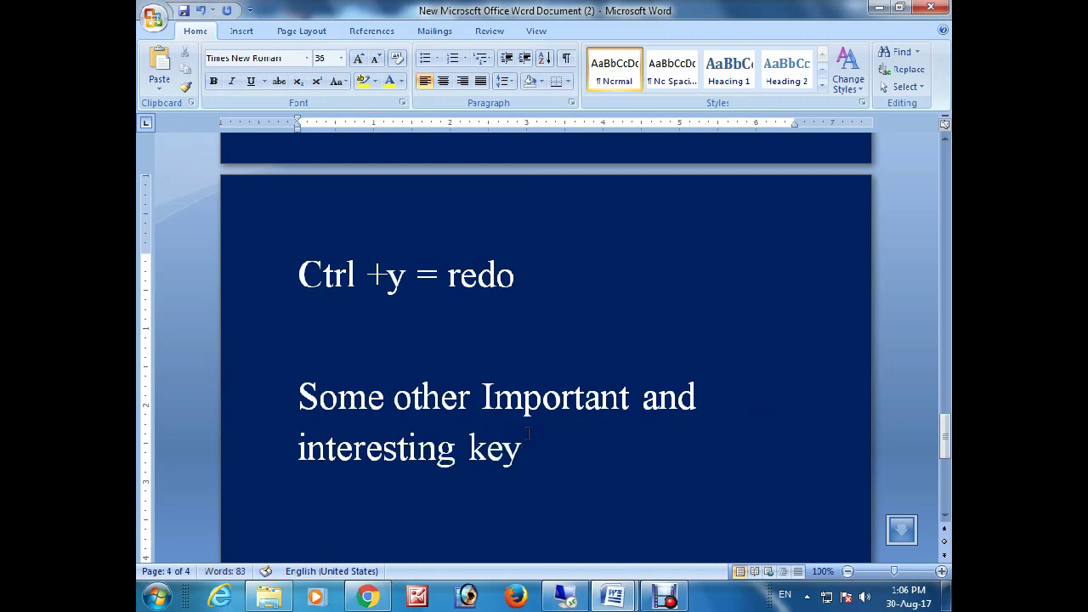
text(board shortcuts are)
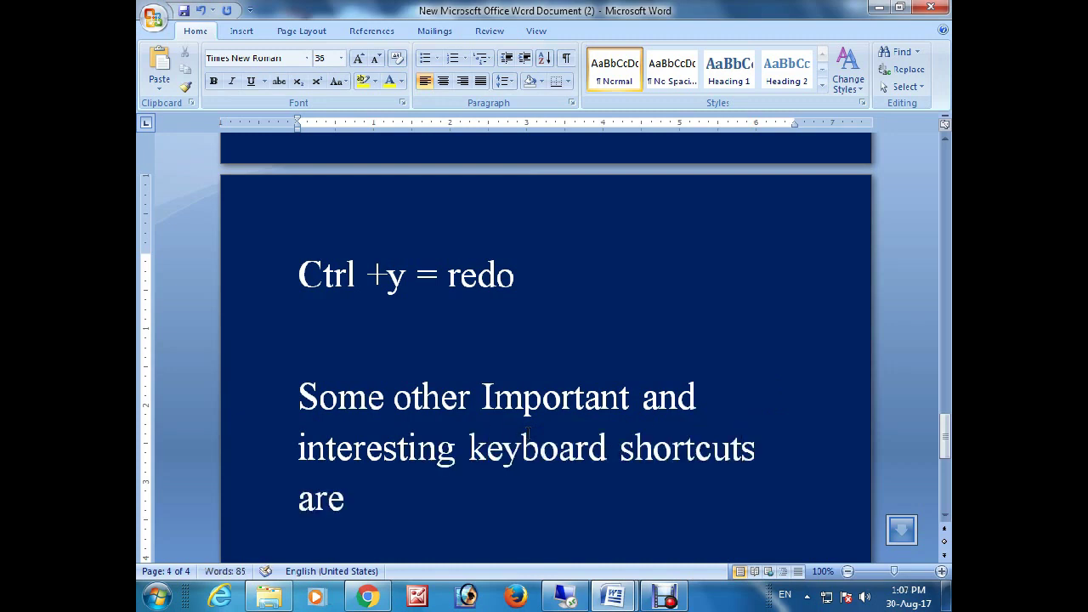
text(:)
Step: Add the entry 'Ctrl + Shit + T' below the heading
scroll(404, 421, down, 5)
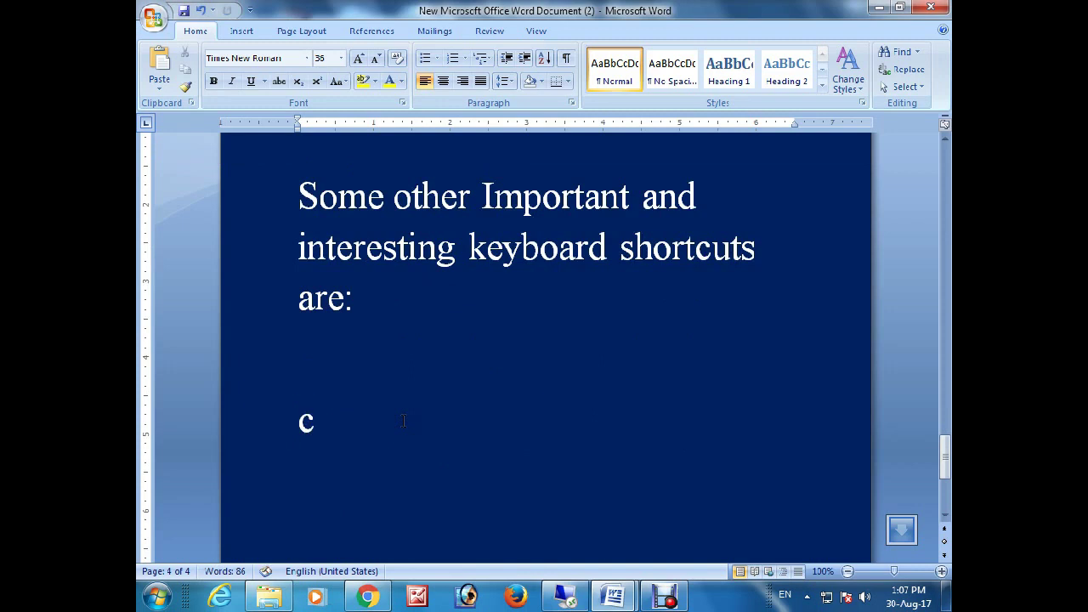
text(Ctrl + )
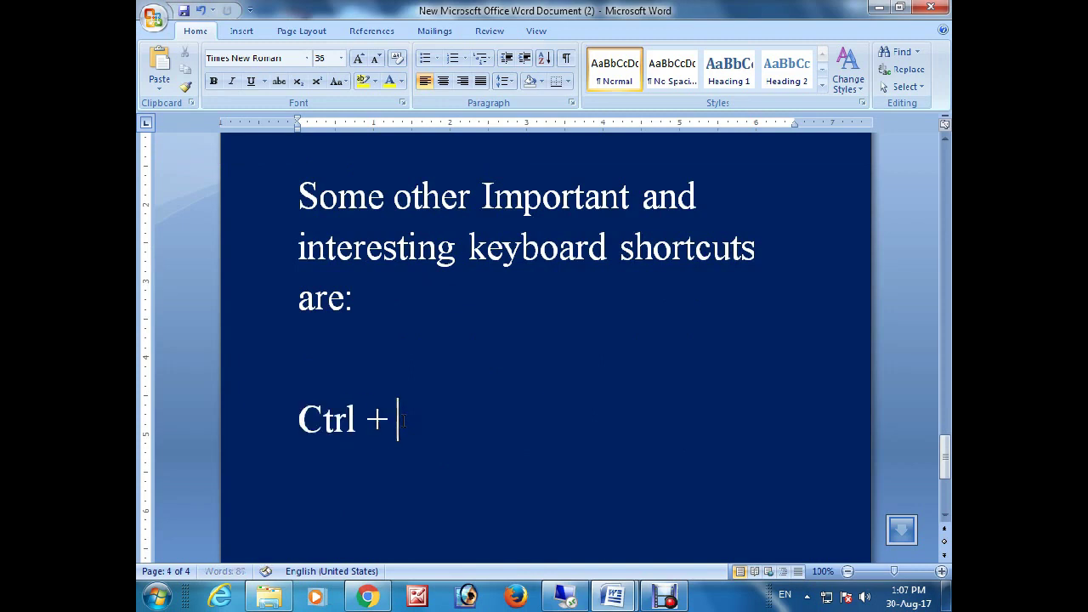
text(S)
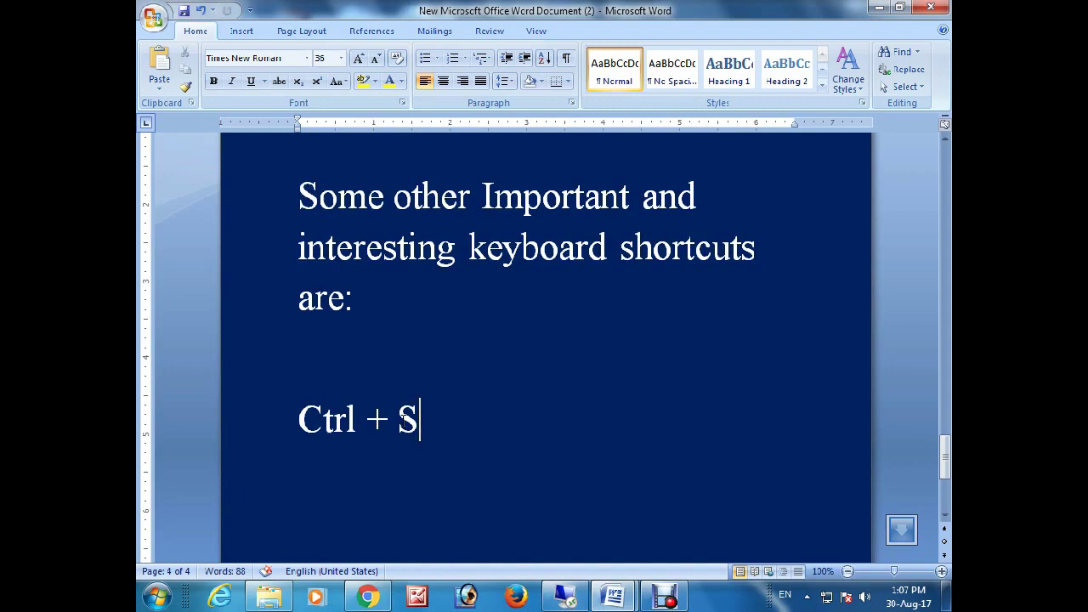
key(ctrl+shift+t)
text(hit + T)
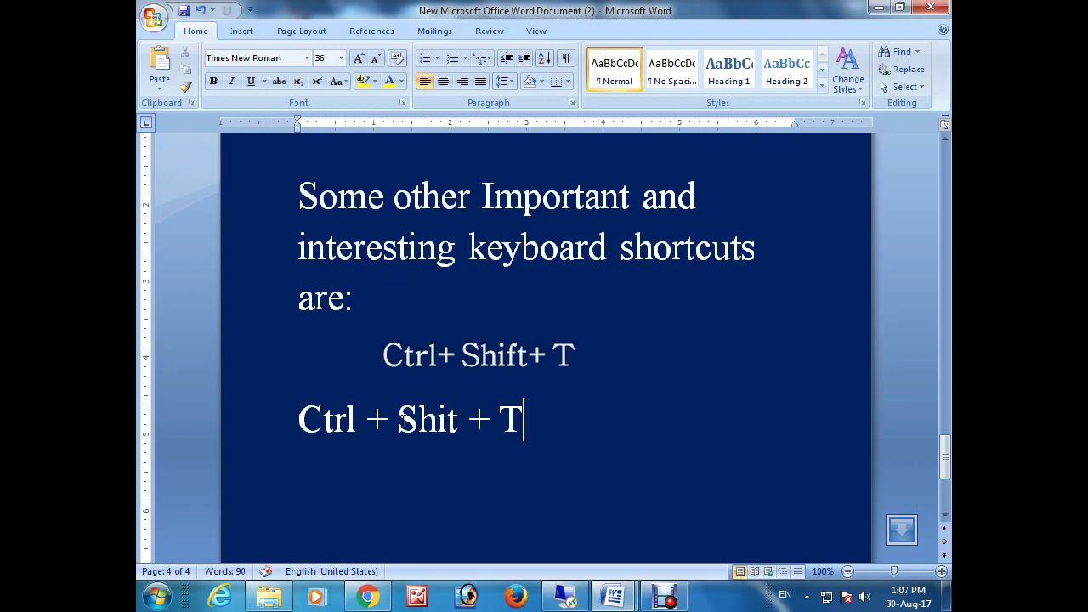
key(Return)
Step: Describe it as reopening the closed browser window in Internet Explorer, then add 'Lets check'
text(Reo)
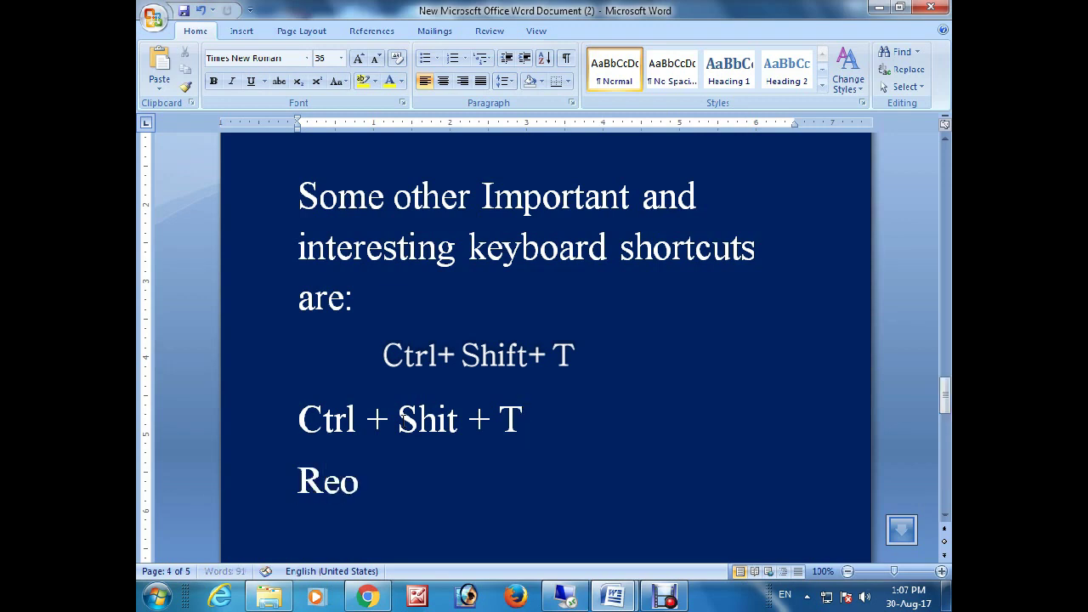
text(pen the col)
key(BackSpace)
key(BackSpace)
key(BackSpace)
text(losed browser)
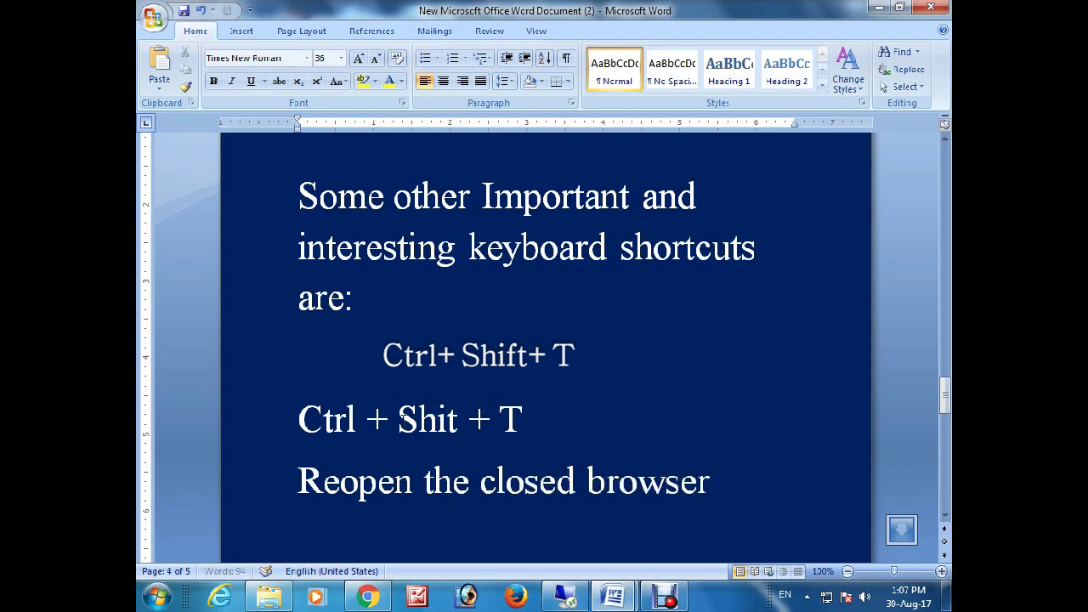
text( windos)
key(BackSpace)
text(w )
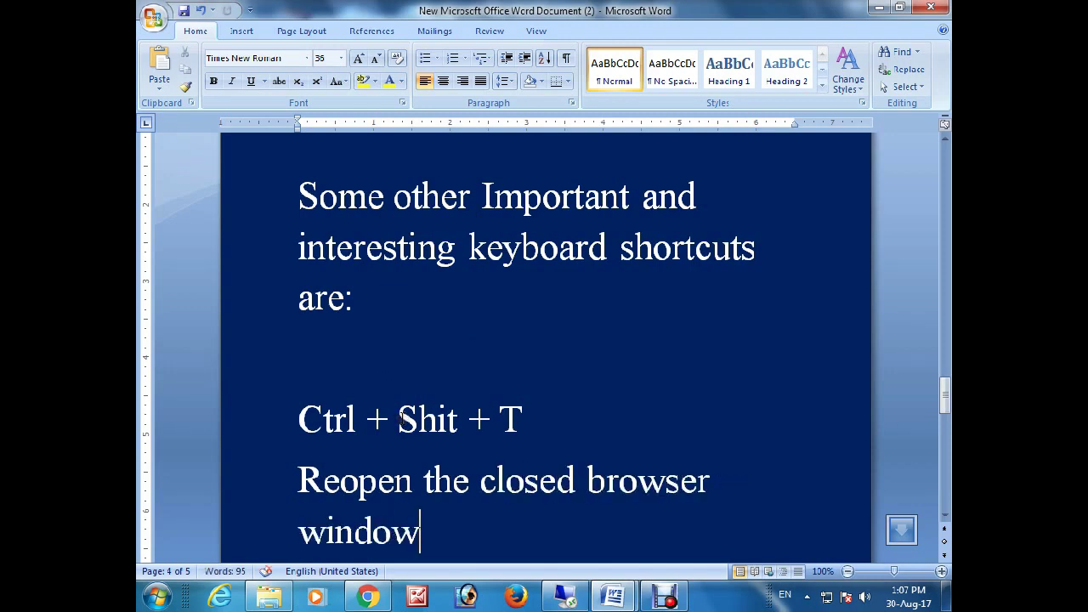
text(in the internet explore)
key(Return)
key(Return)
text(Lets check.)
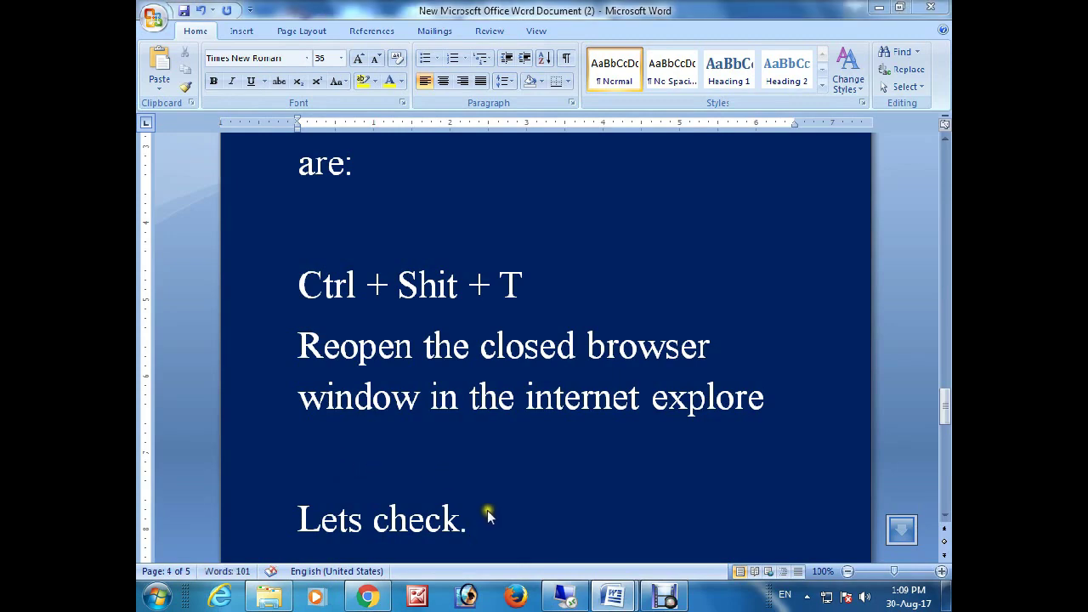
click(367, 597)
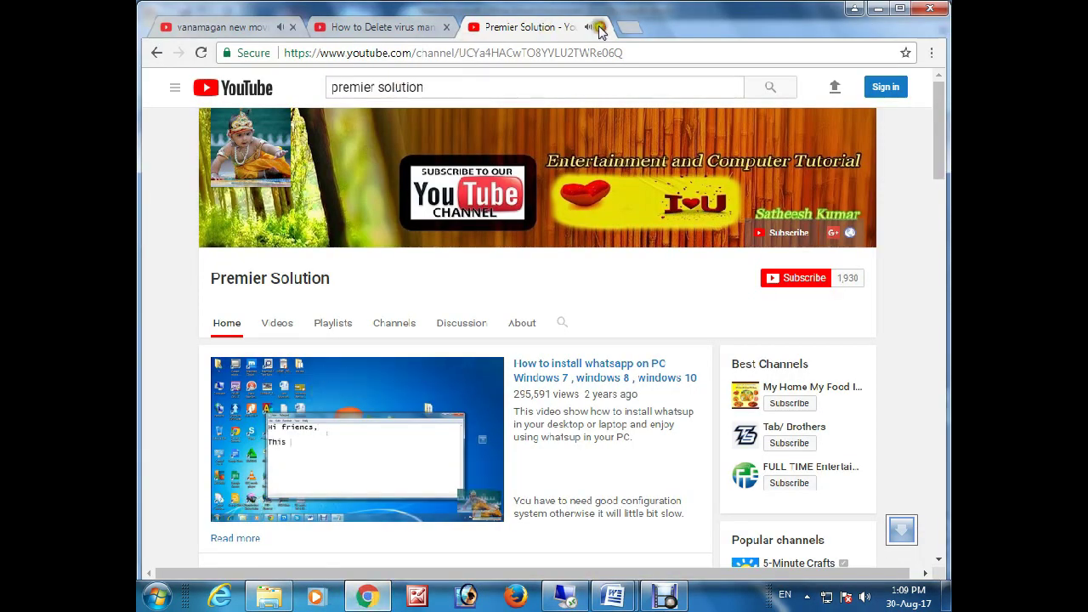
Step: Close the Premier Solution channel and virus-removal video tabs, then restore both with Ctrl+Shift+T
click(600, 27)
click(446, 26)
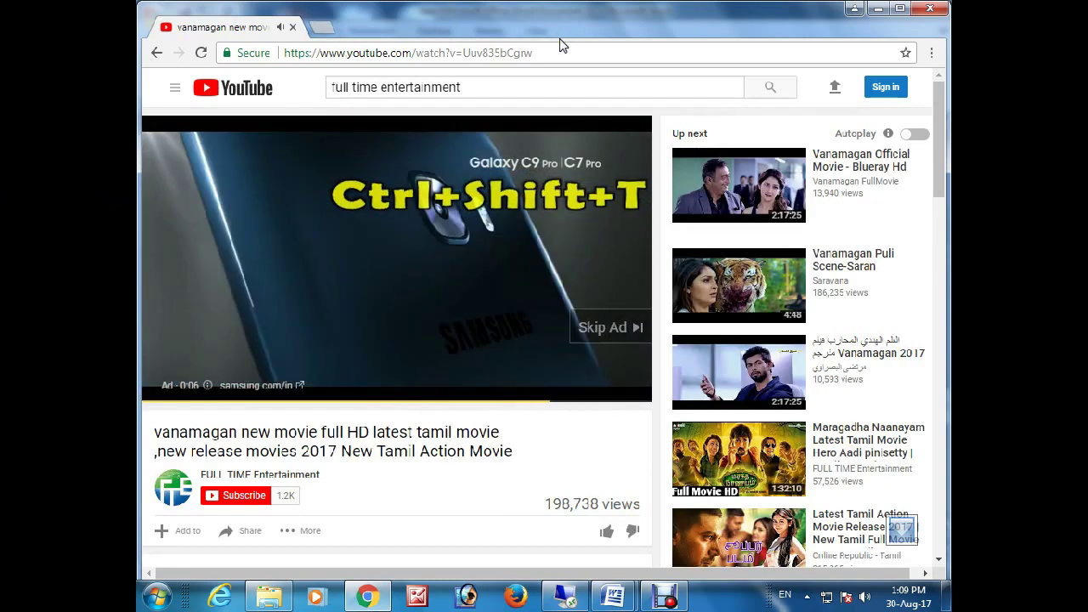
key(ctrl+shift+t)
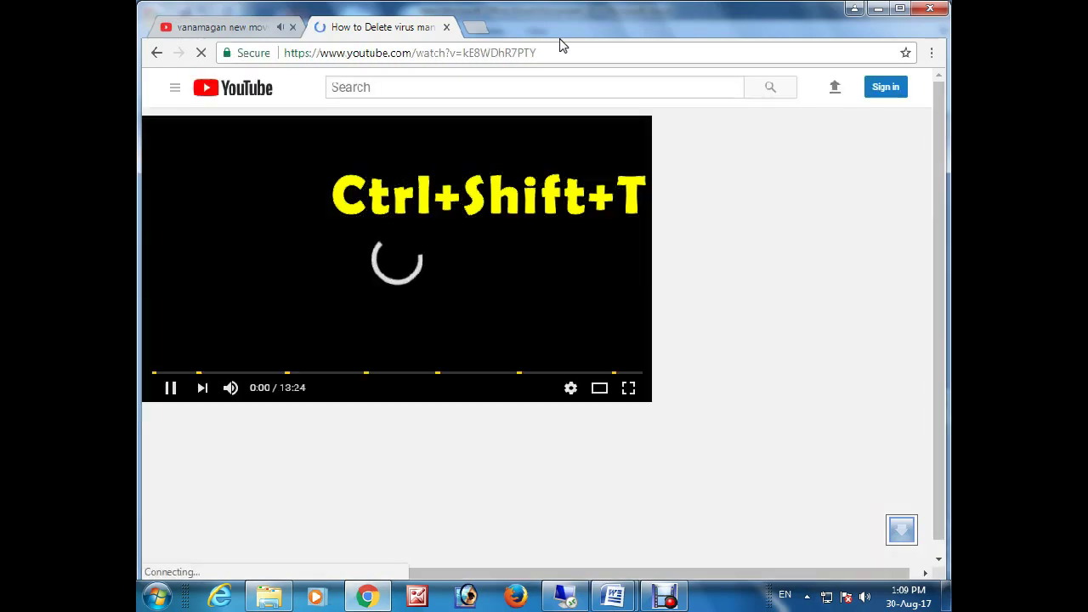
key(ctrl+shift+t)
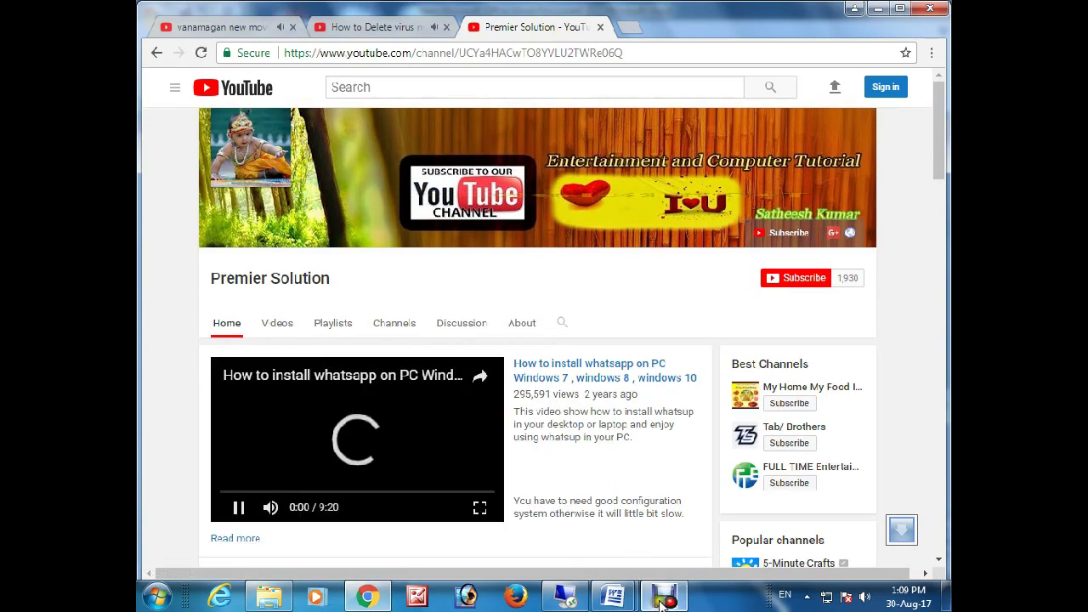
click(697, 510)
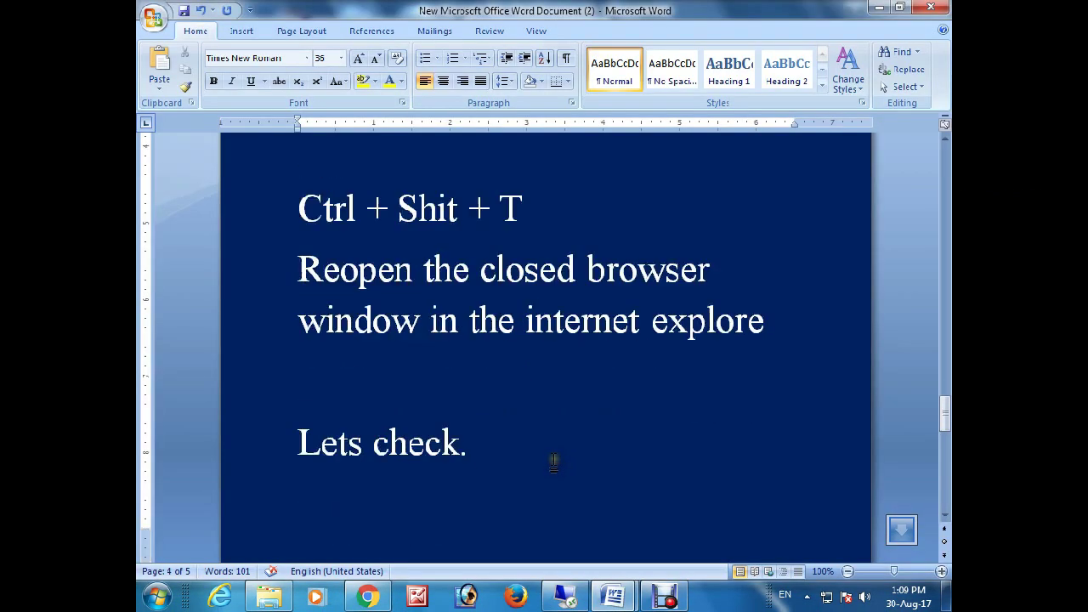
Step: Start page 5 with a line stating Ctrl +N opens a new window
key(Down)
key(Down)
key(Down)
key(Down)
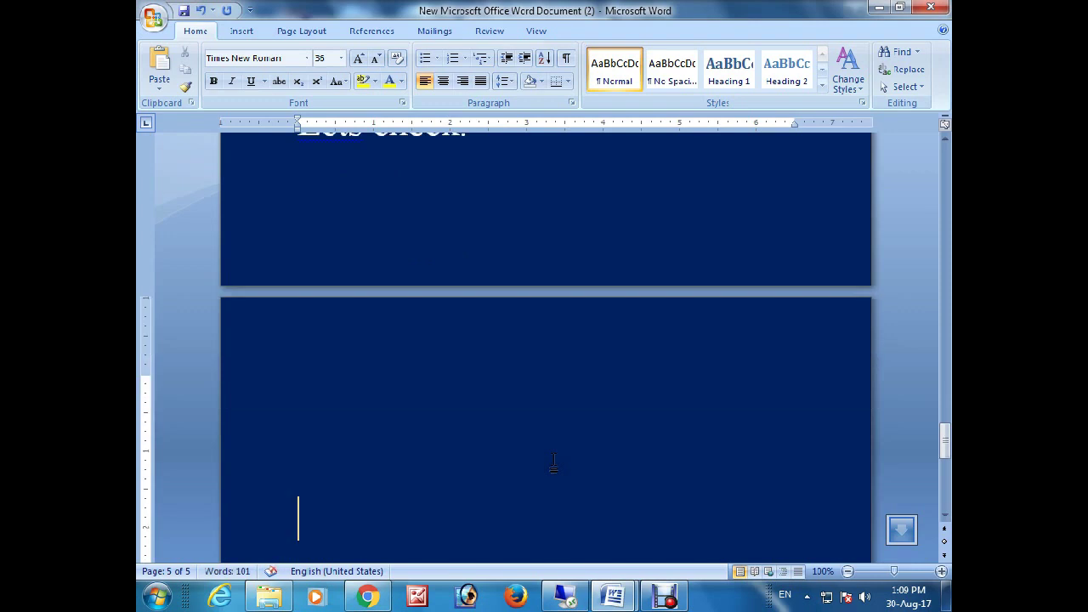
text(Ctrl +N)
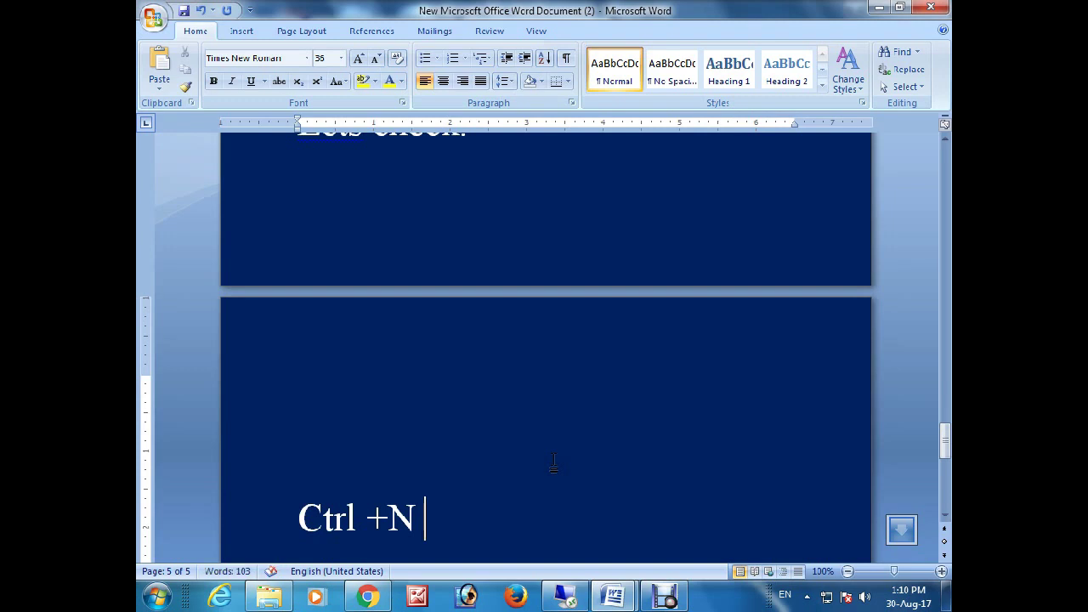
text(ts)
text( open an)
key(BackSpace)
key(BackSpace)
text(new wi)
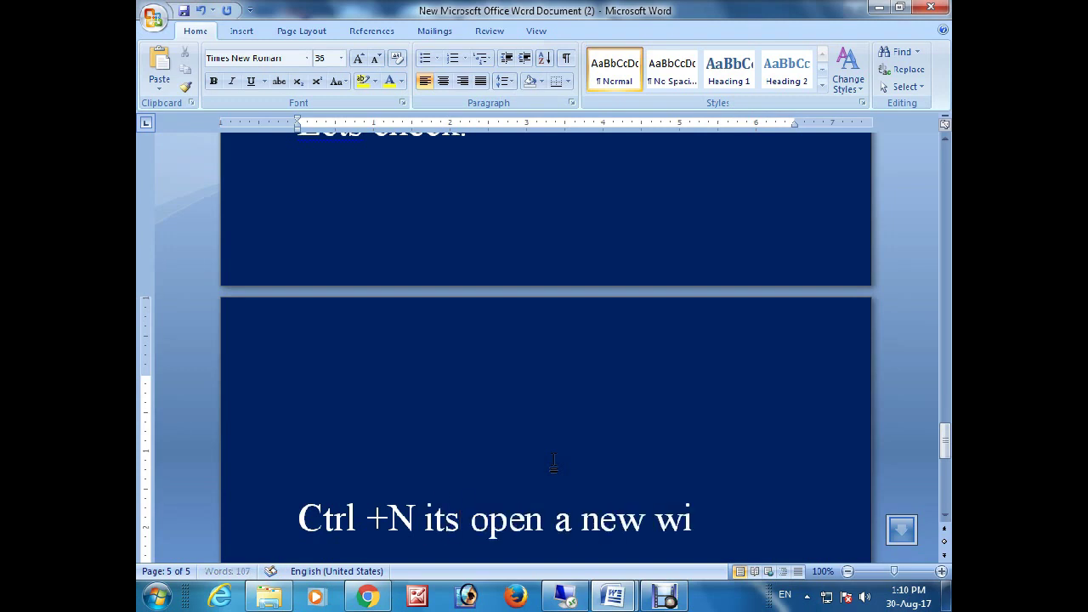
text(ndow)
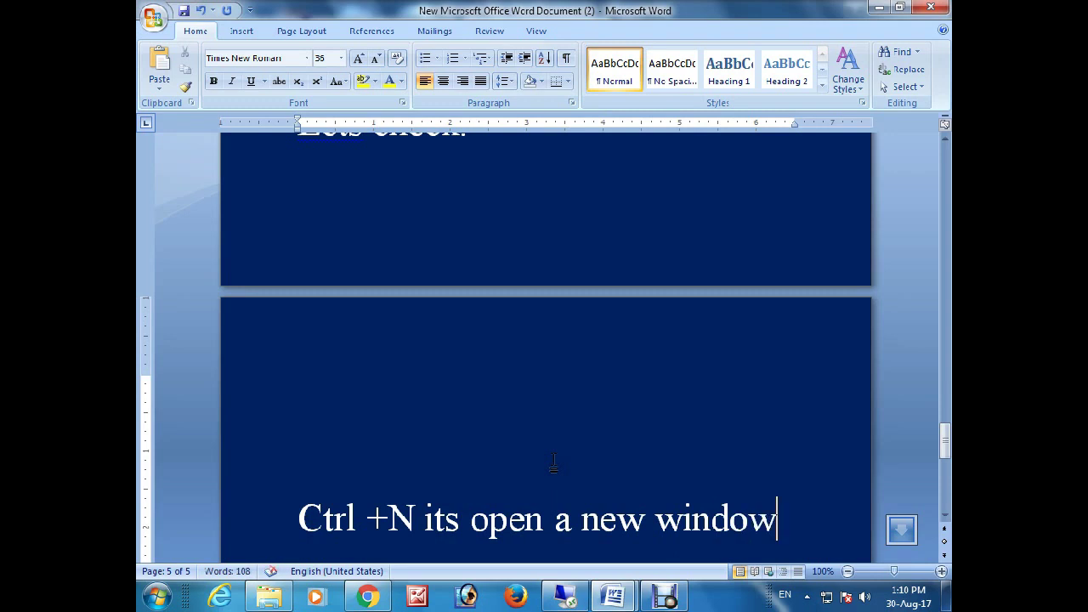
key(Return)
key(Return)
Step: Explain that in Word, Ctrl +N opens a new word document
text(If you)
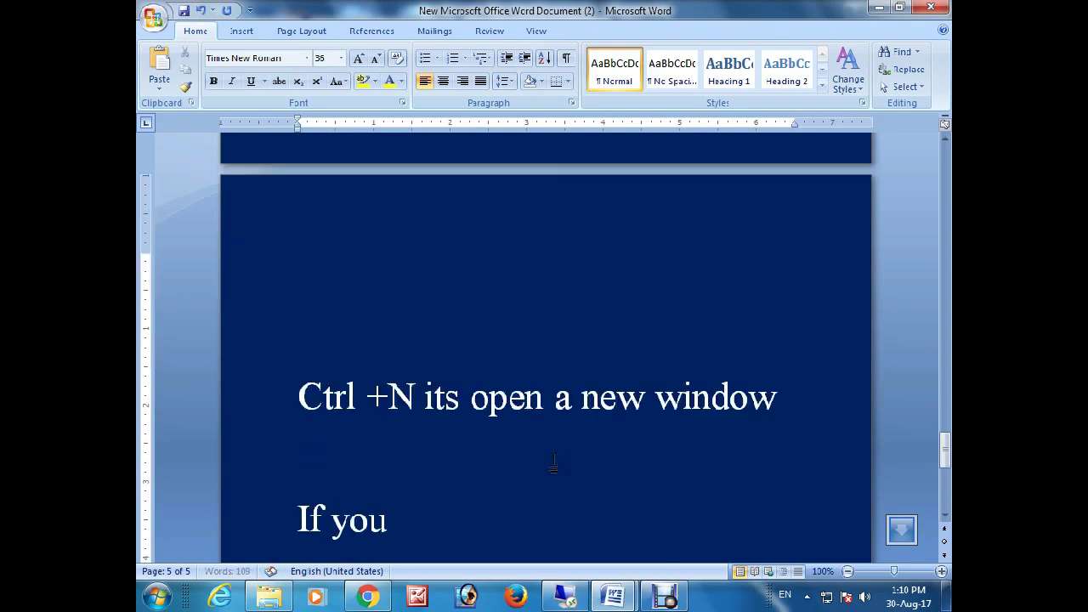
text( are in word it)
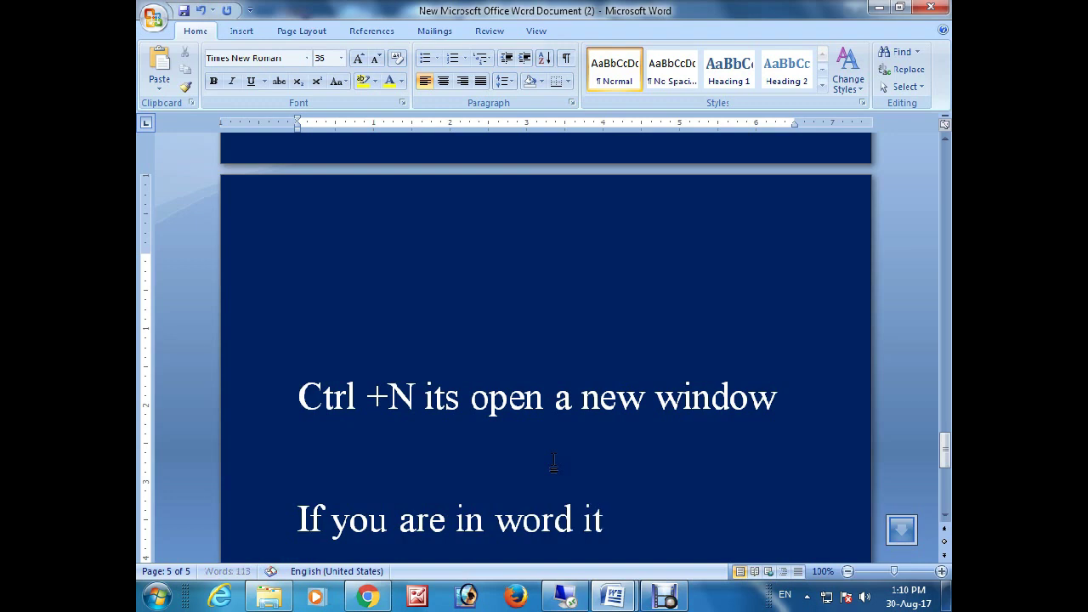
text( will open new wo)
key(BackSpace)
text(pen new word document)
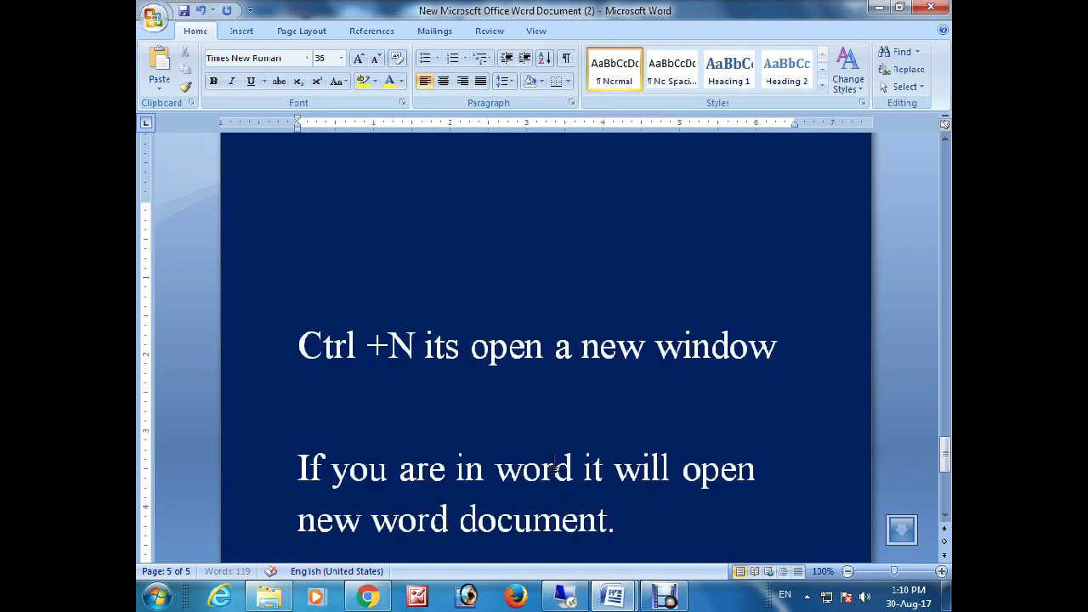
key(Return)
key(Return)
Step: Add that in Chrome it opens a new chrome window, write 'lets check.', and open a blank document
text(If you are in chrome it will open new chrome windo)
key(BackSpace)
text(ow)
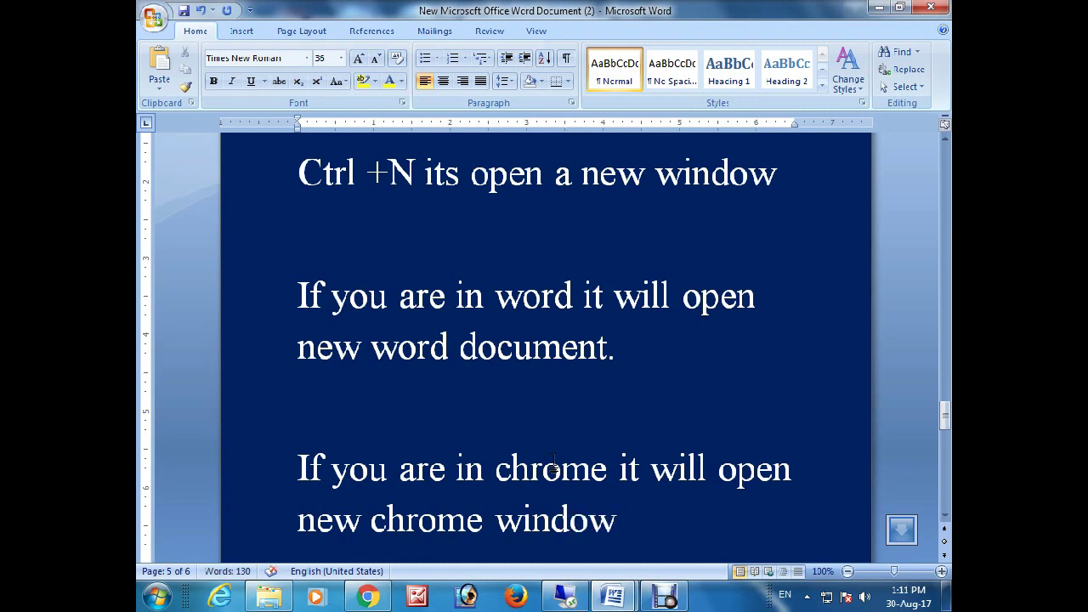
key(Return)
text(lets check.)
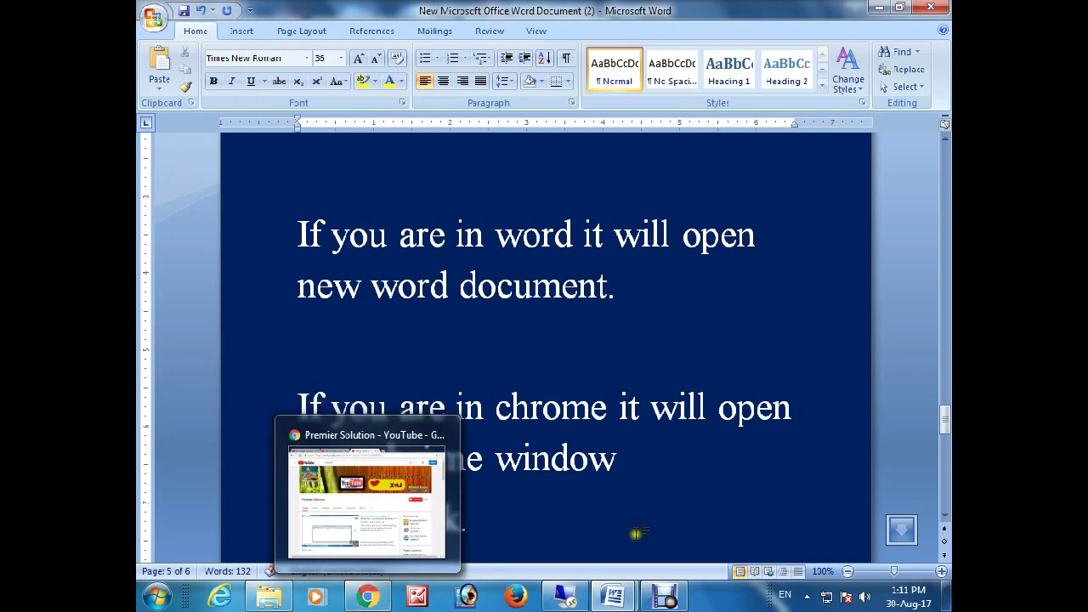
key(ctrl+n)
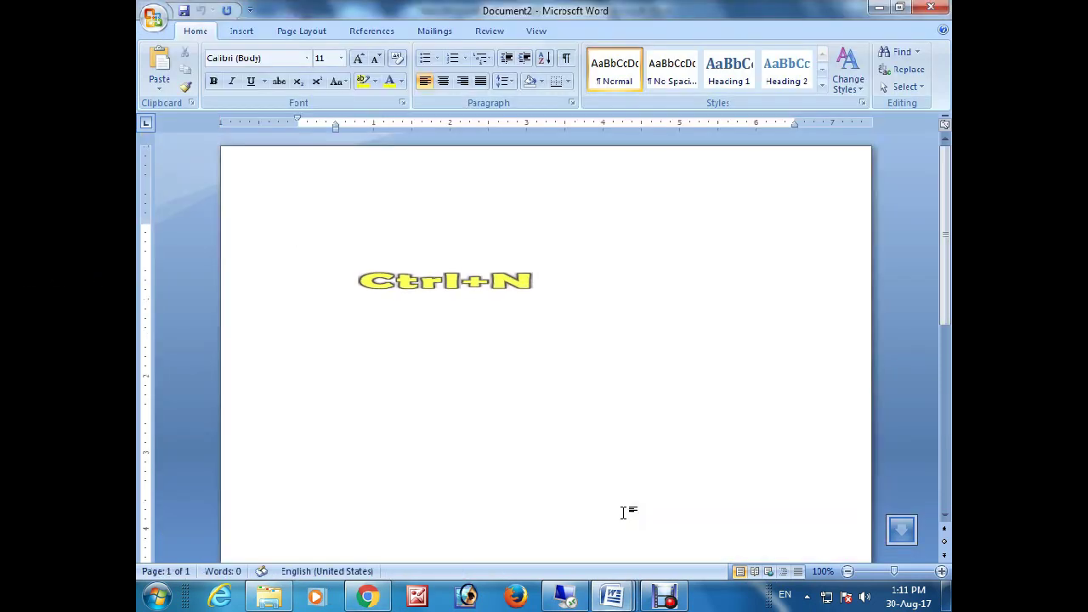
Step: Close blank Document2, open two new Chrome windows with Ctrl+N, and close one of them
click(930, 8)
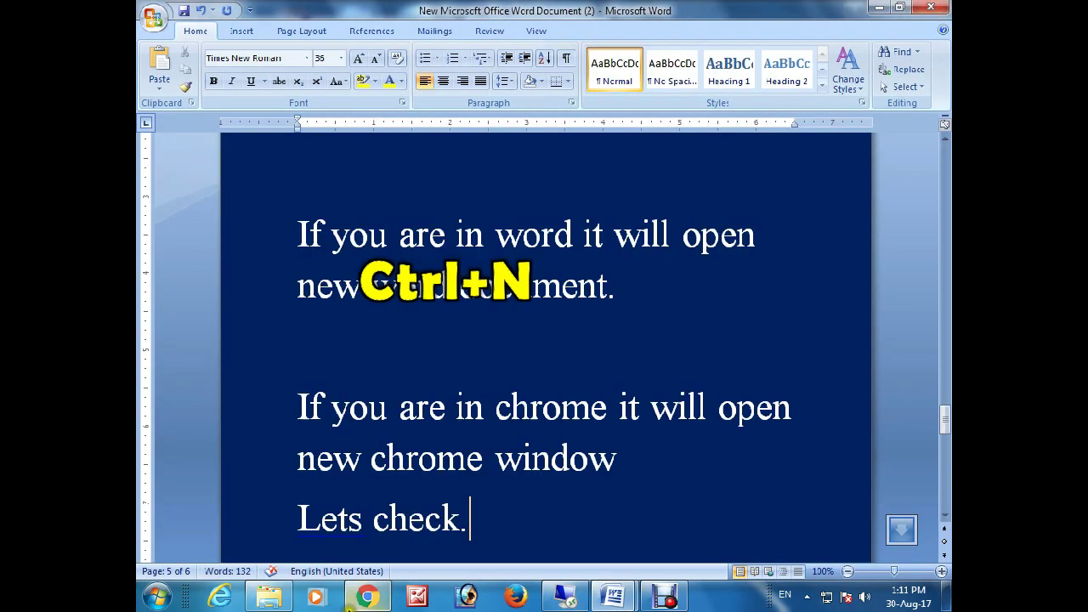
click(367, 595)
key(ctrl+n)
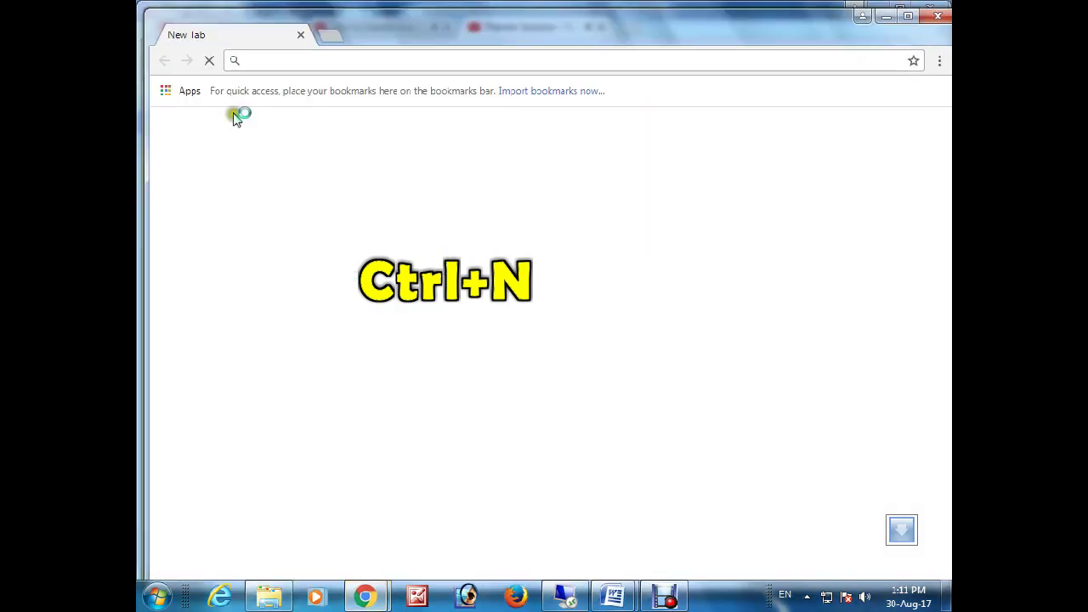
key(ctrl+n)
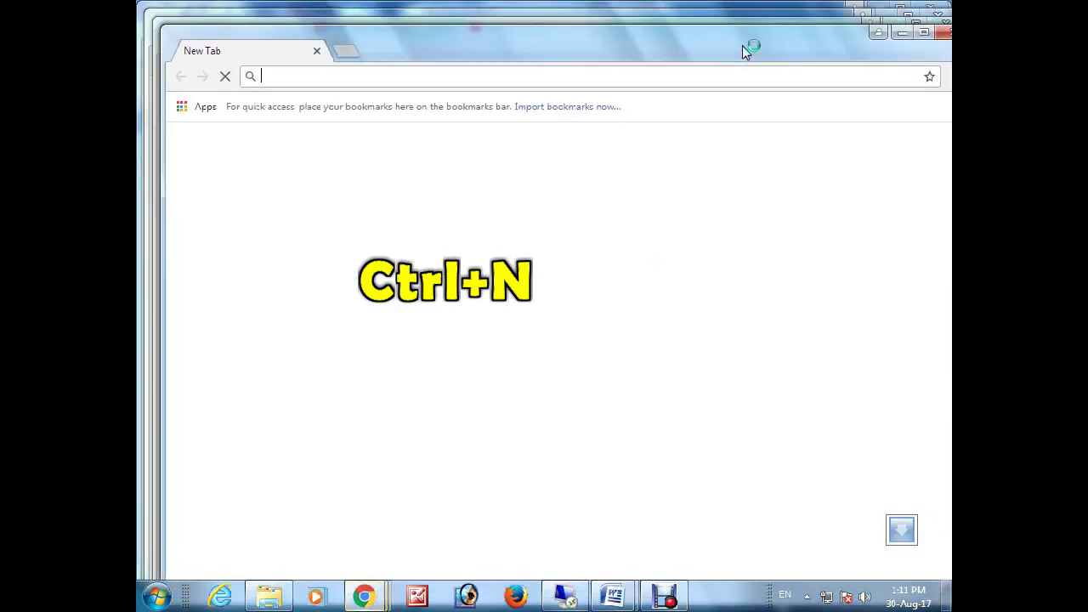
click(944, 32)
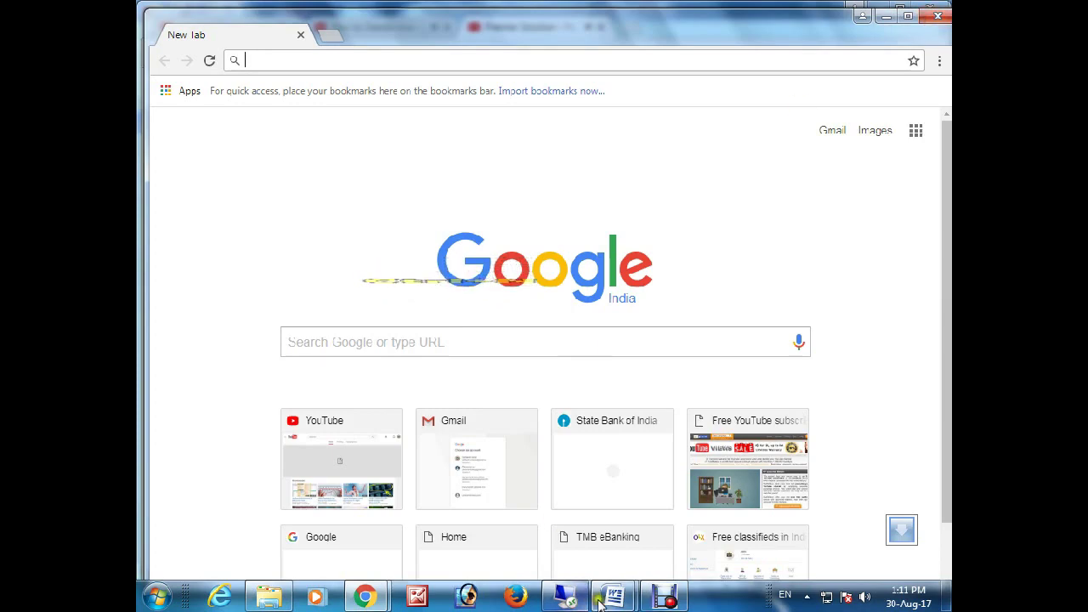
click(666, 527)
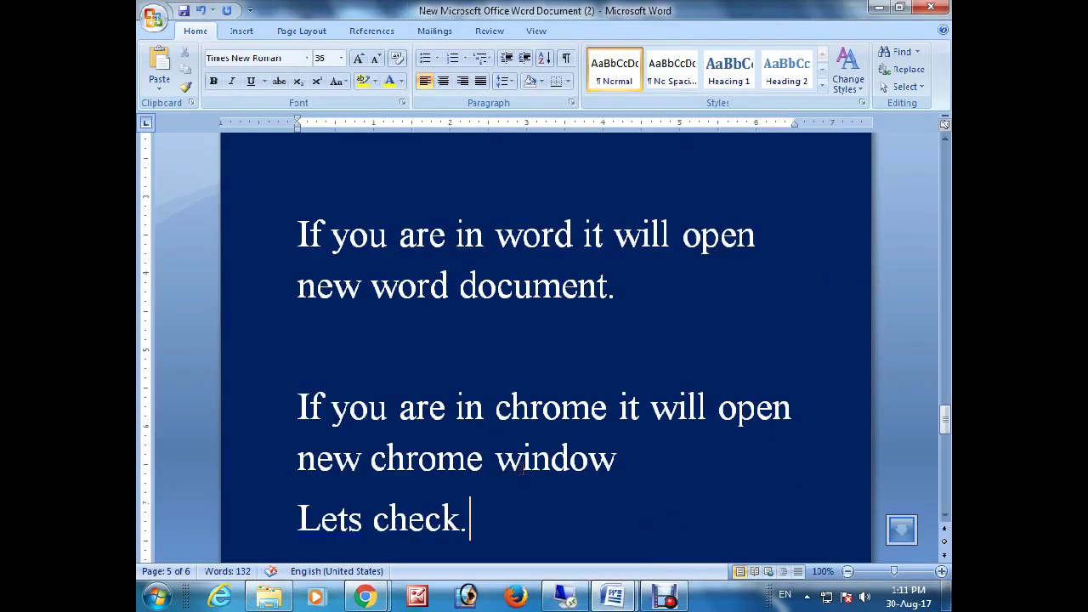
Step: Write 'Ctrl +w for close the windows', demonstrate it by closing Chrome's New Tab window, and begin the next line
scroll(522, 470, down, 5)
text(ctrl )
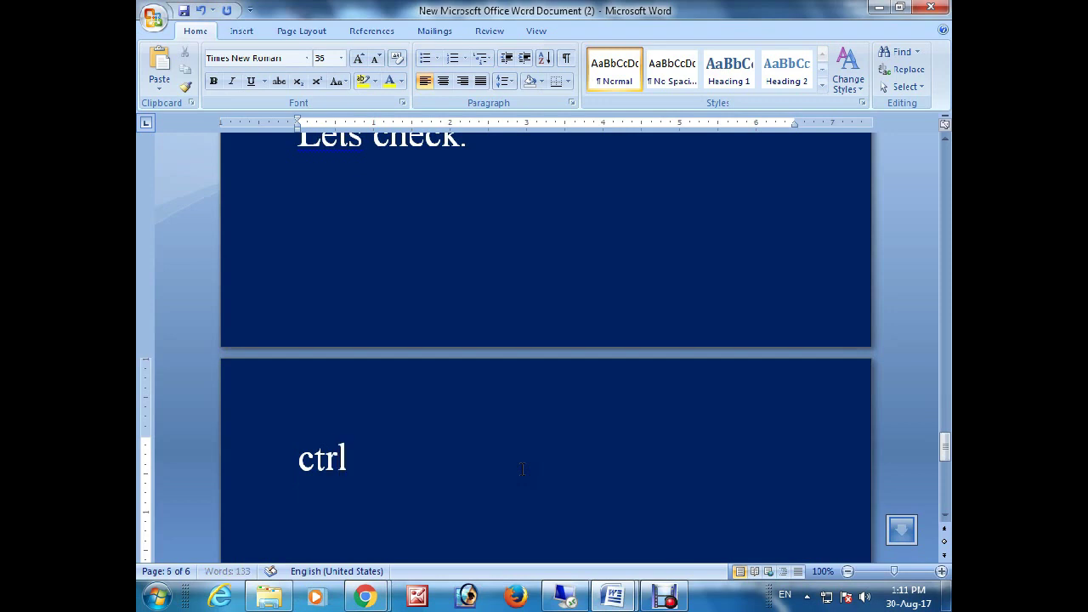
text(+w)
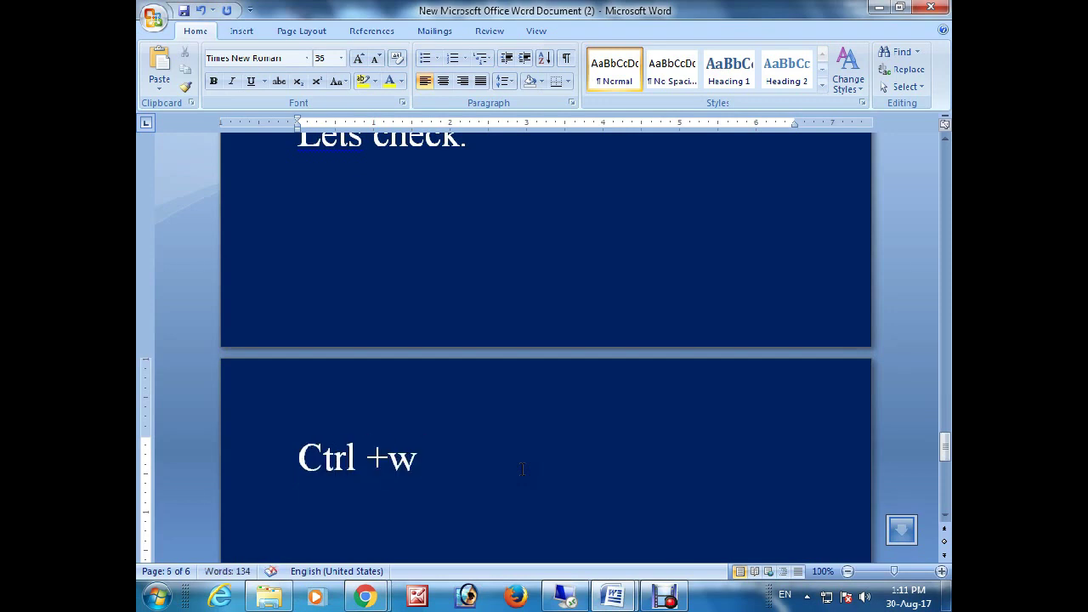
text( for close the)
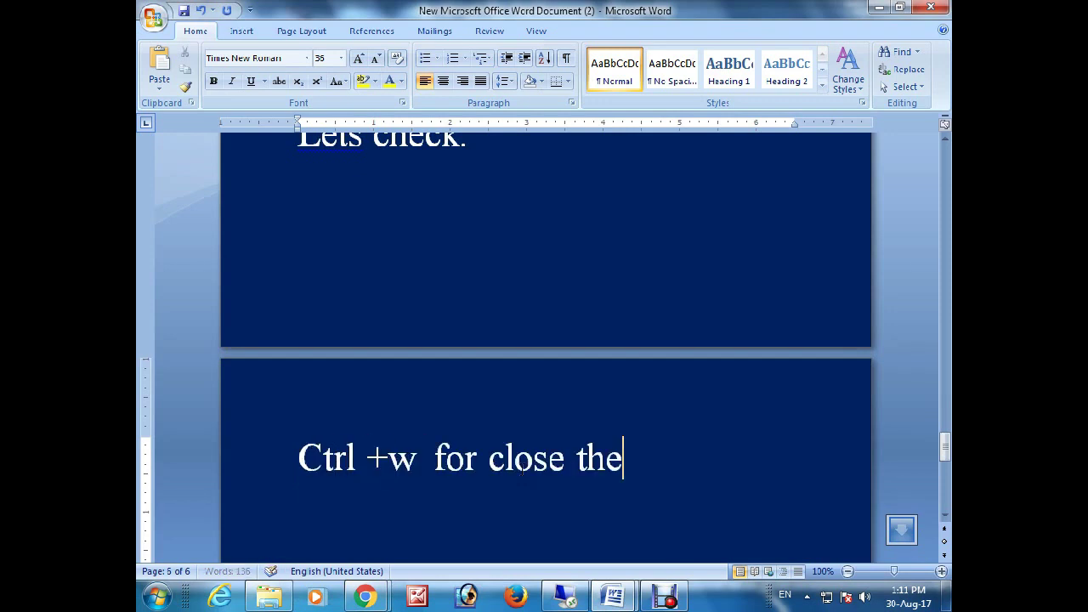
text( windows)
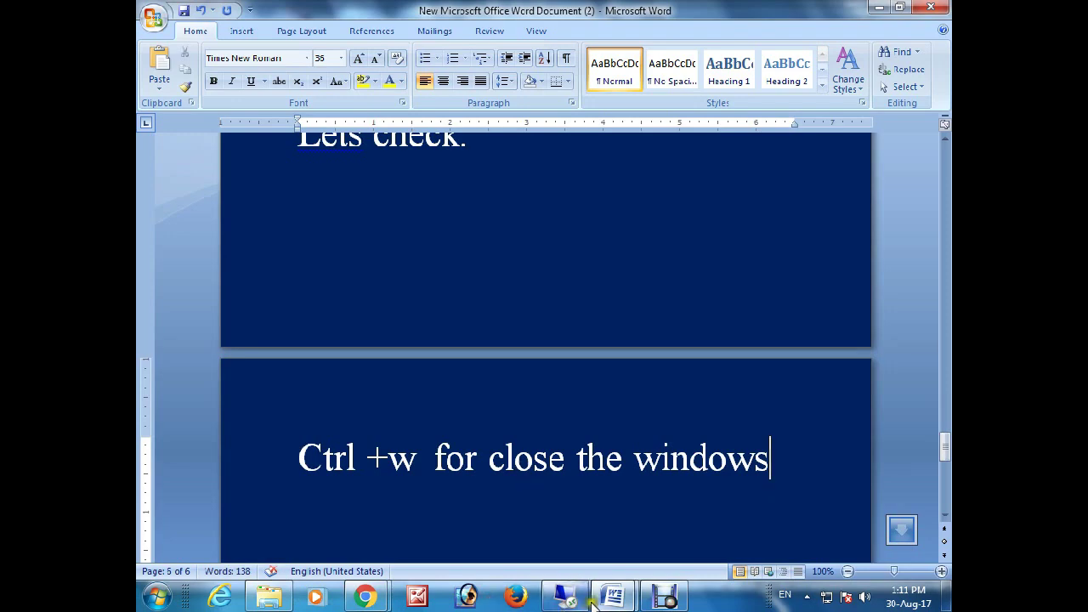
mouse_move(364, 597)
click(418, 487)
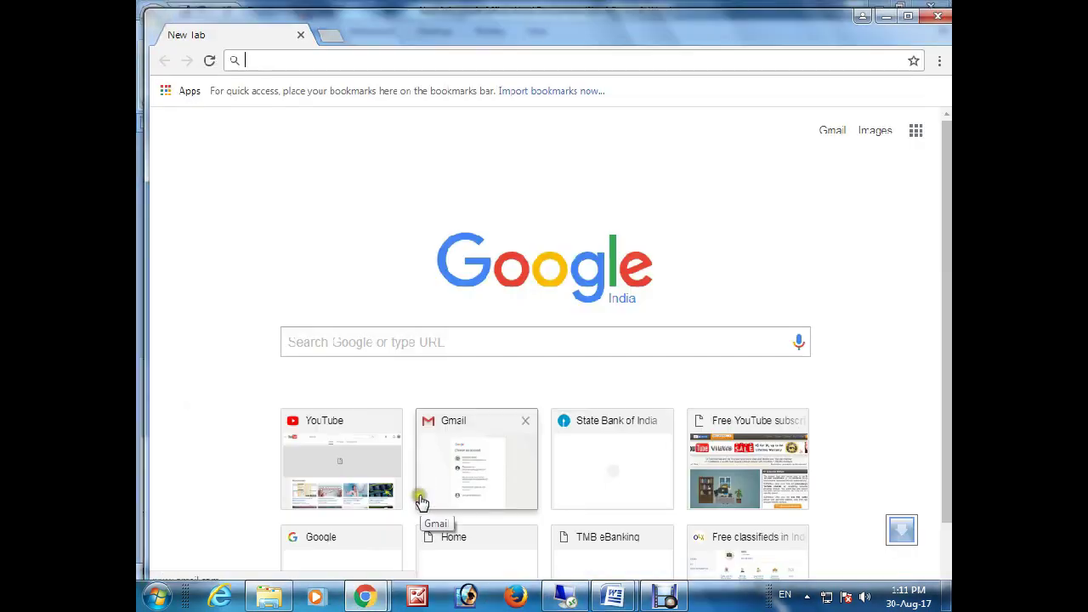
key(ctrl+w)
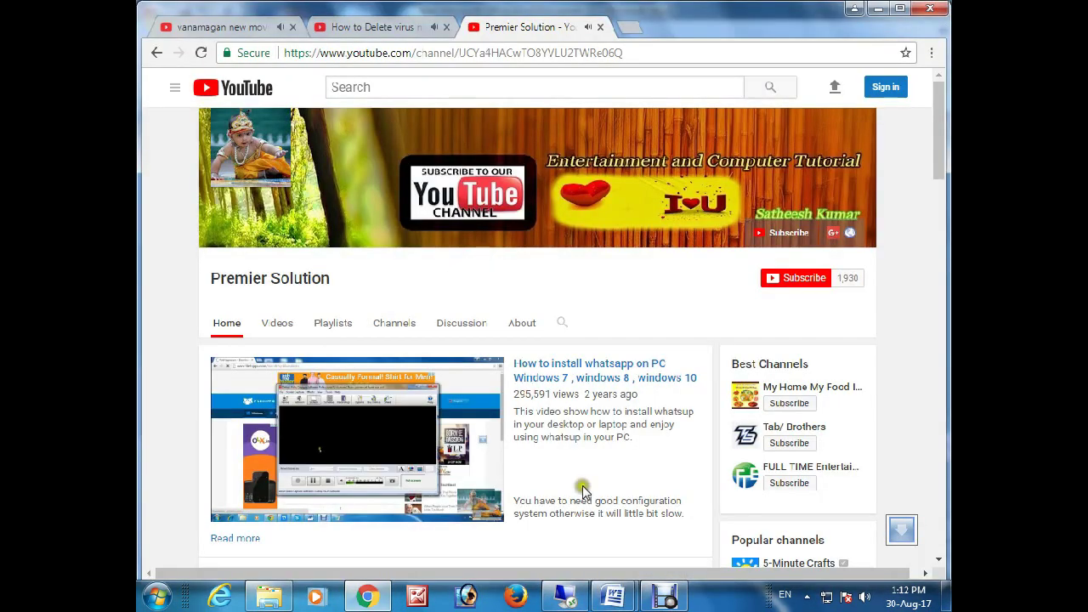
click(612, 595)
text(ets)
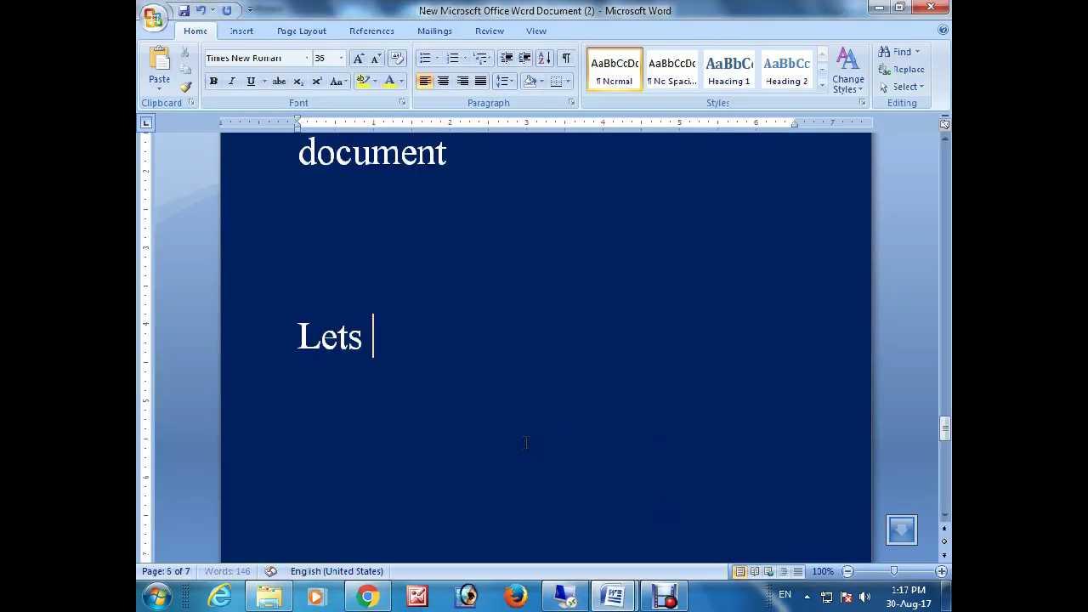
text( sees ome)
Step: Finish the sentence 'Lets see some general shortcut keys in the function key.'
key(BackSpace)
key(BackSpace)
key(BackSpace)
key(BackSpace)
text(some general)
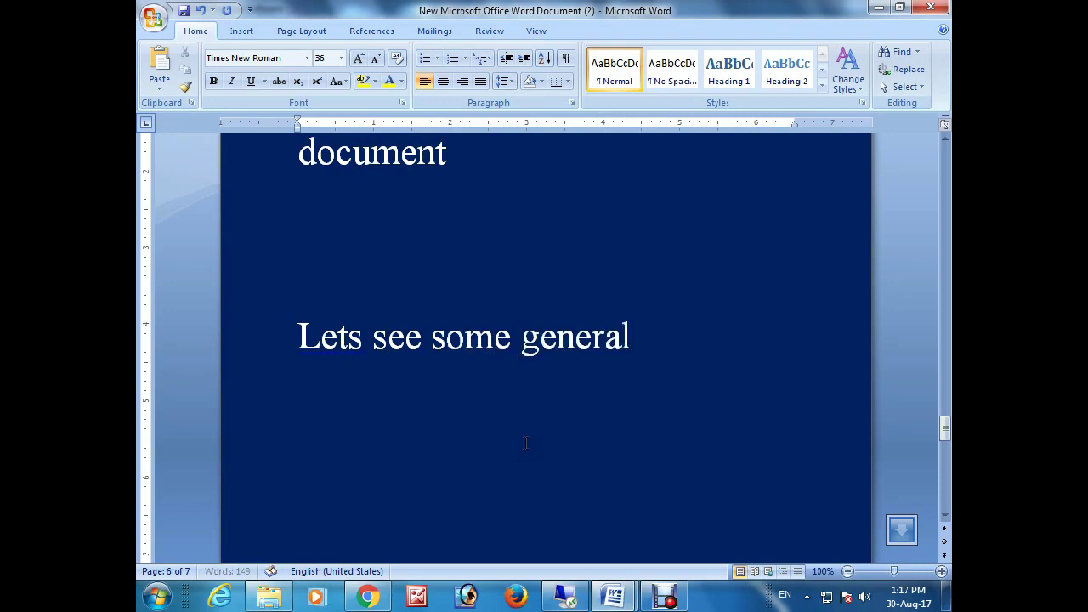
text( shortu)
key(BackSpace)
key(BackSpace)
text(cut)
key(BackSpace)
key(BackSpace)
text(keys in the function )
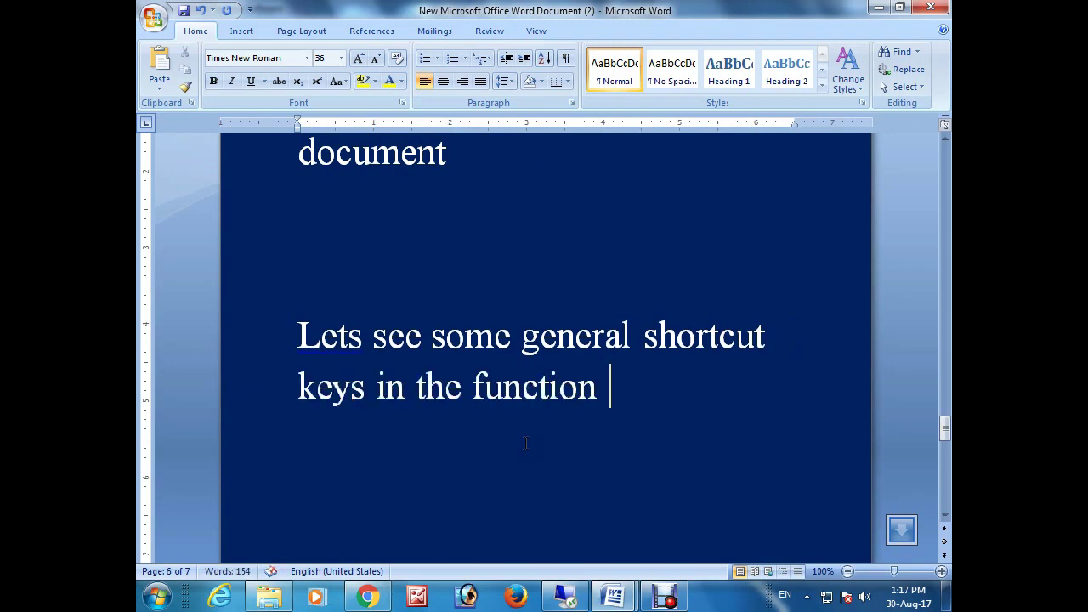
text(key.)
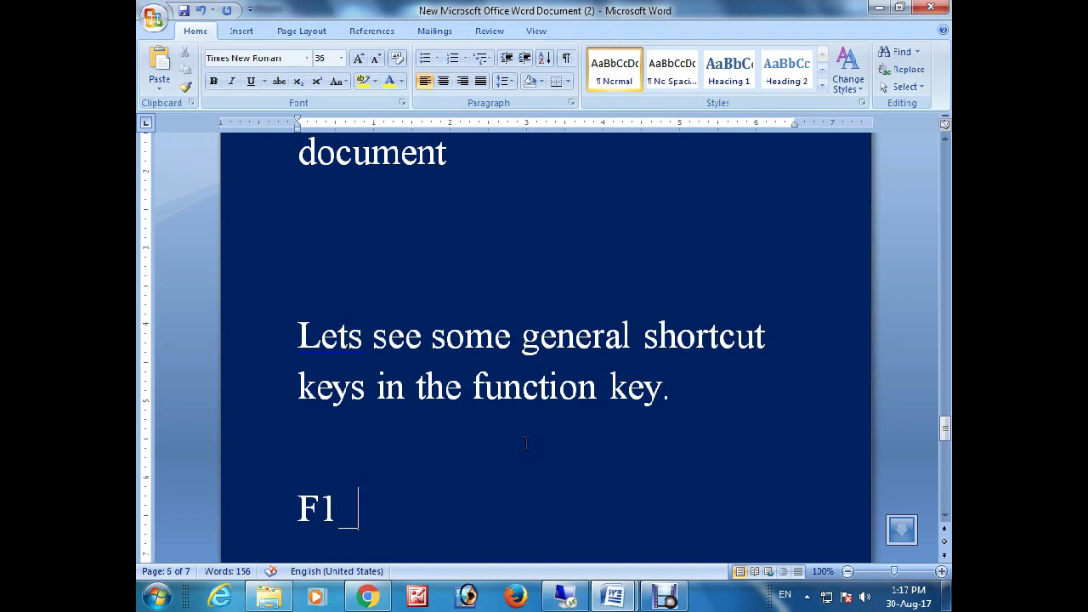
Step: Add 'F1= Help' and demonstrate F1 by opening and closing Windows Help and Support
text(Hel)
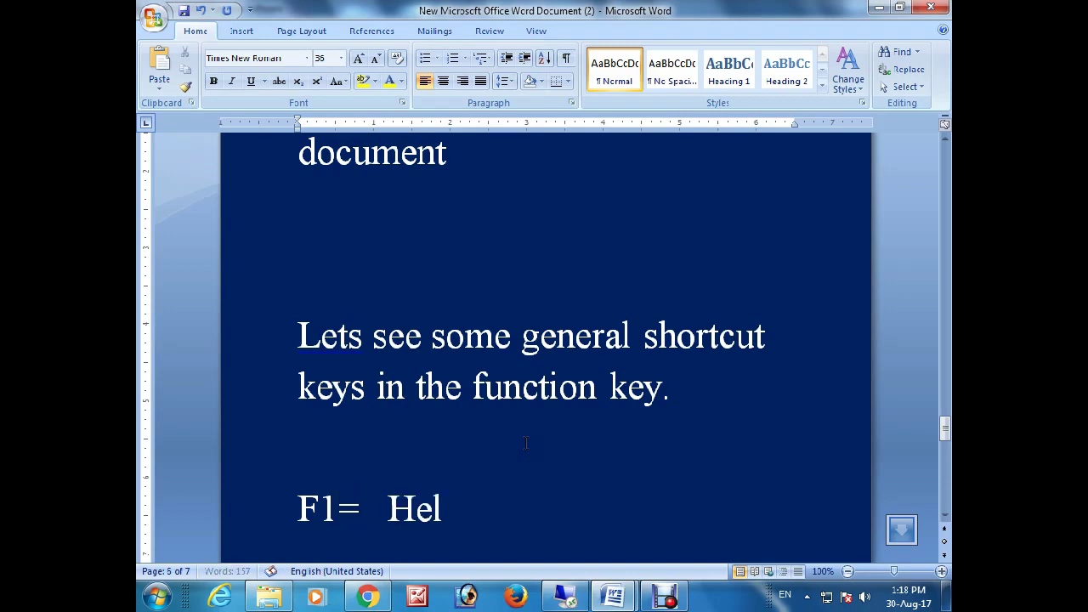
key(super+d)
key(F1)
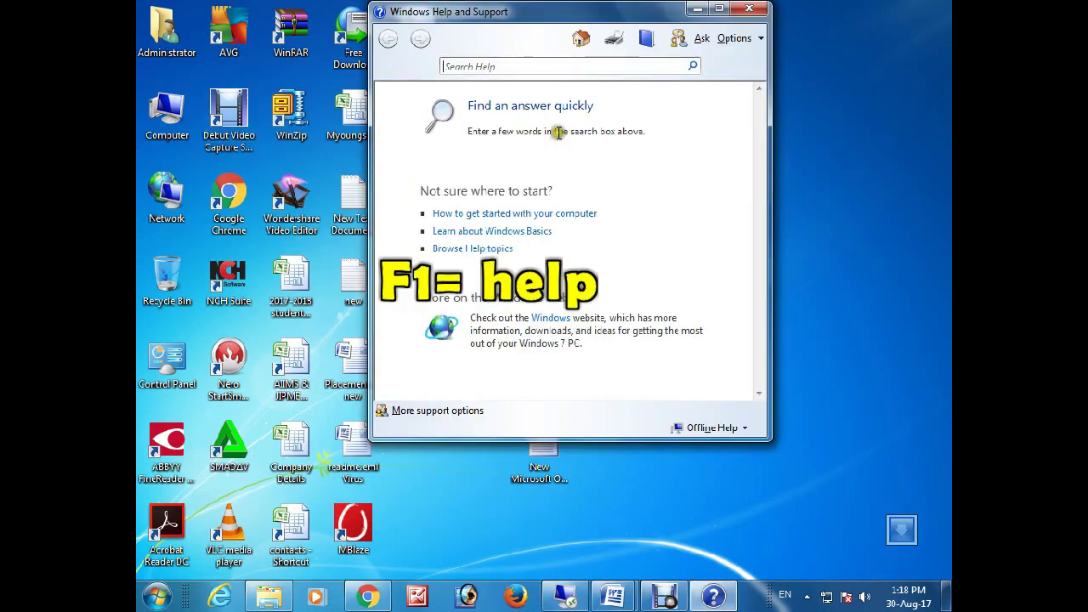
click(747, 10)
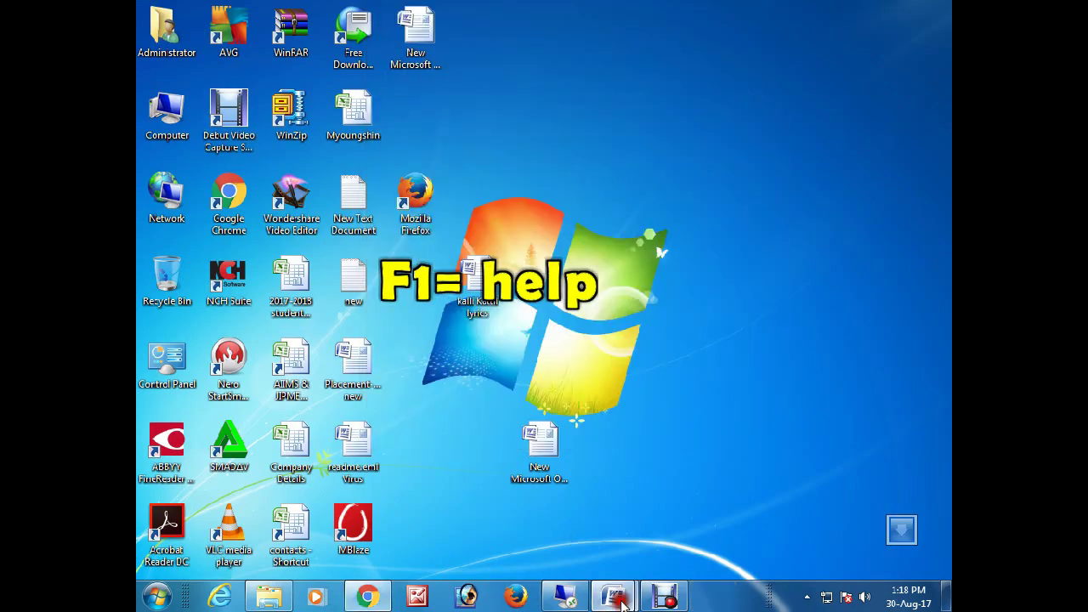
mouse_move(612, 596)
click(661, 510)
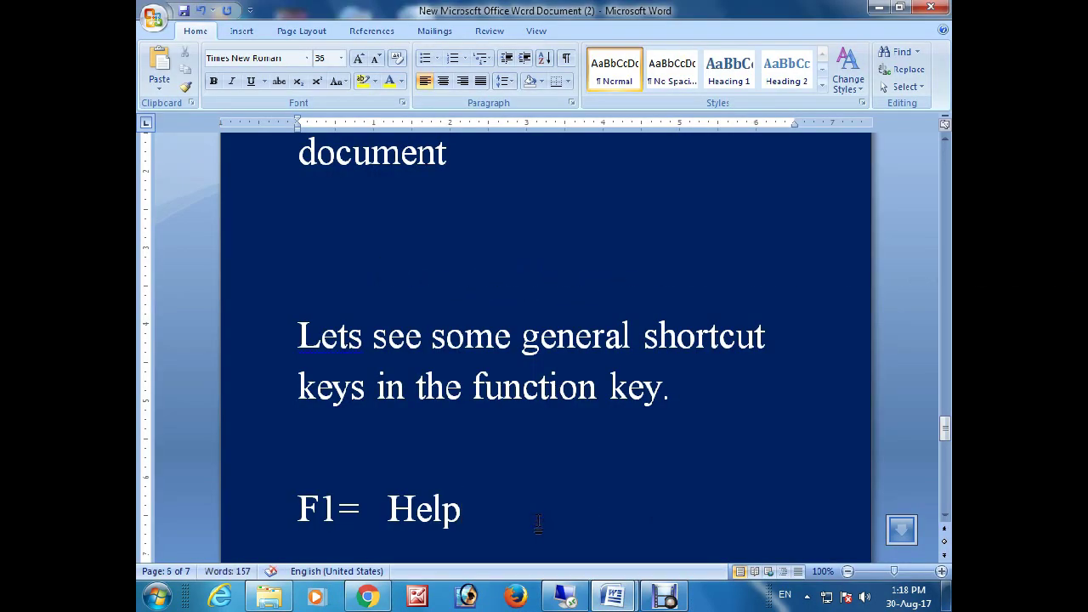
key(Return)
key(Return)
text(F2 =)
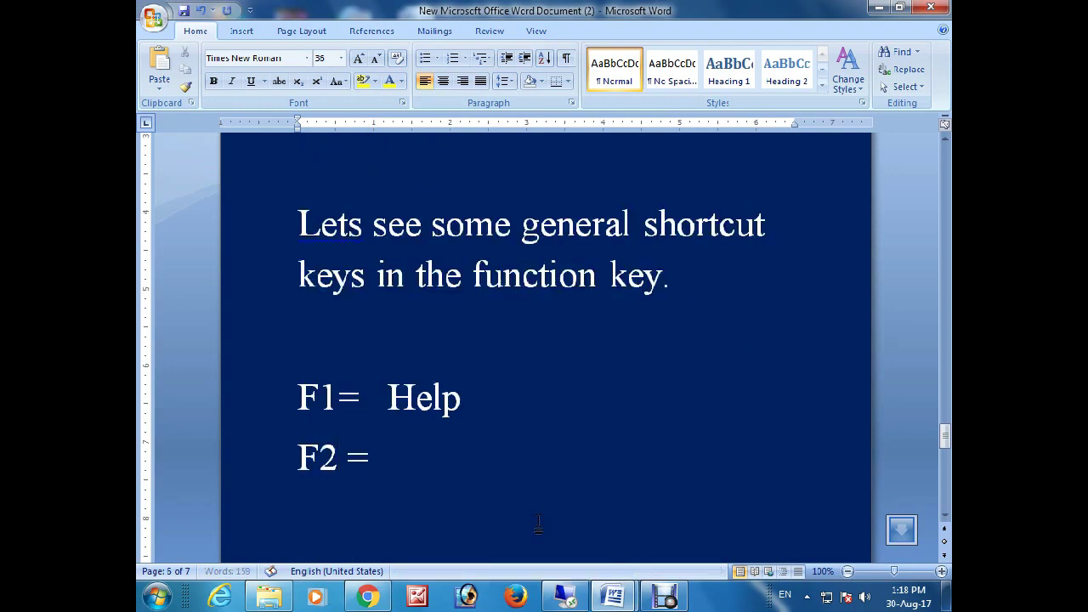
Step: Complete the F2 entry with 'Rename the selected Item'
text(Rename the)
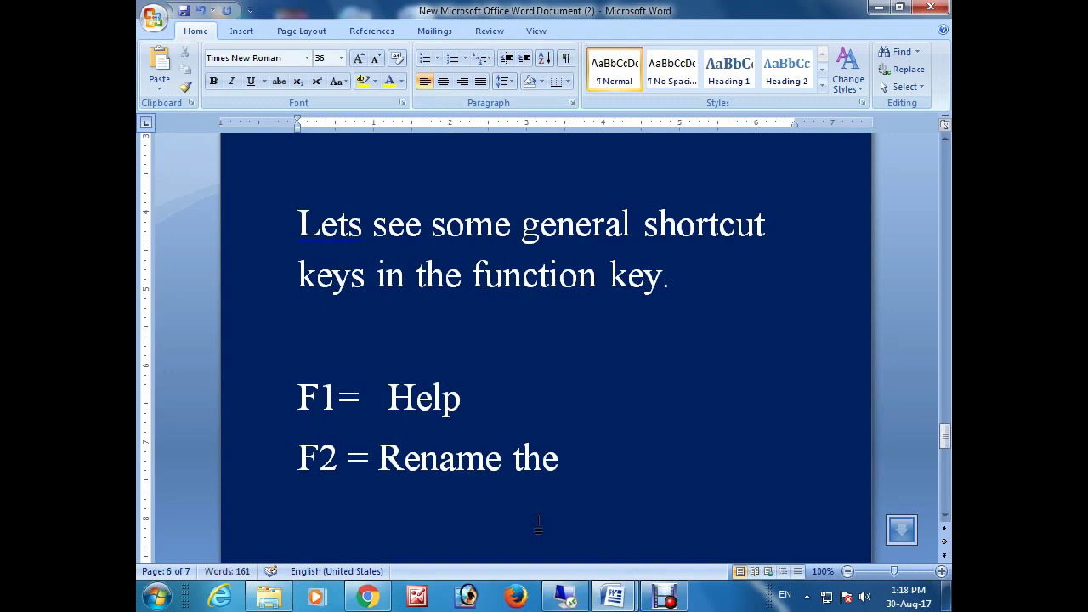
text( selected Item)
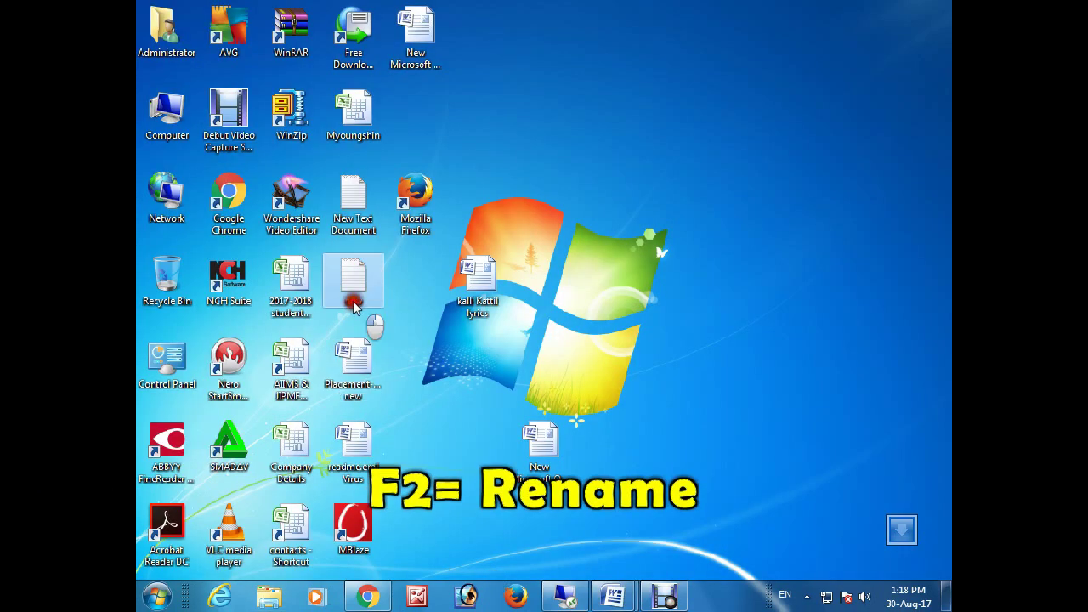
Step: Rename the desktop file 'new' to 'Premier Solution' using F2
click(357, 310)
key(F2)
text(Premier Solution)
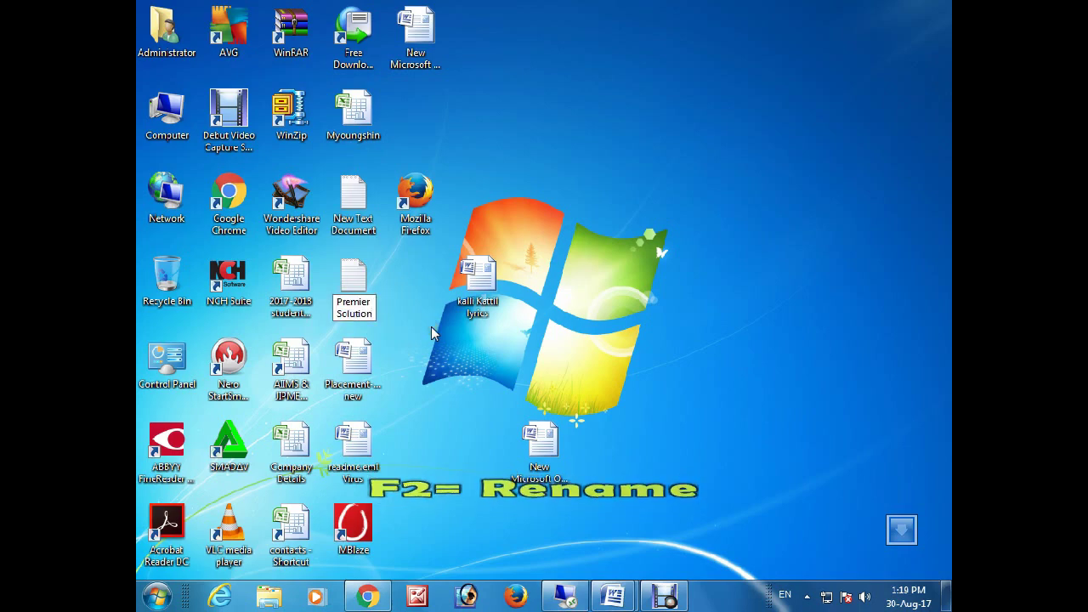
key(Return)
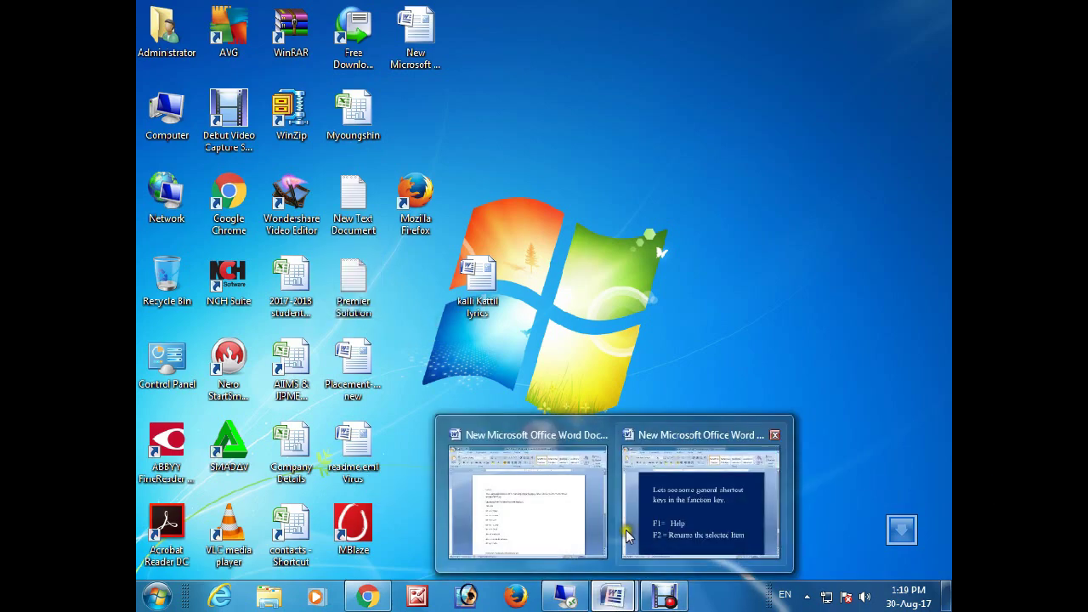
click(641, 522)
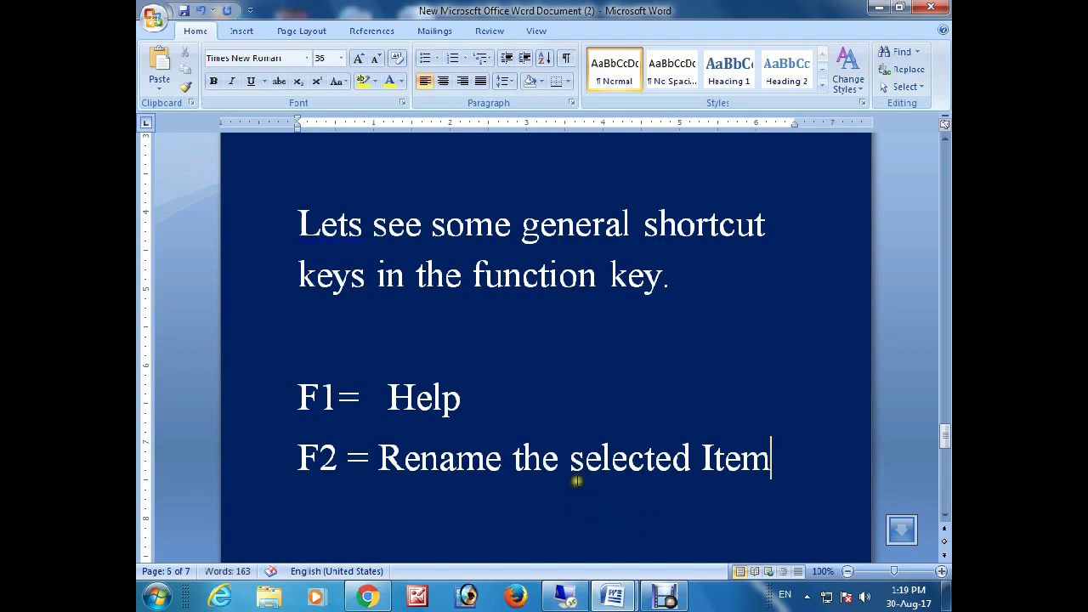
Step: Add 'F3=Search for a file or folder' on a new line below the F2 entry
key(Return)
text(F3=)
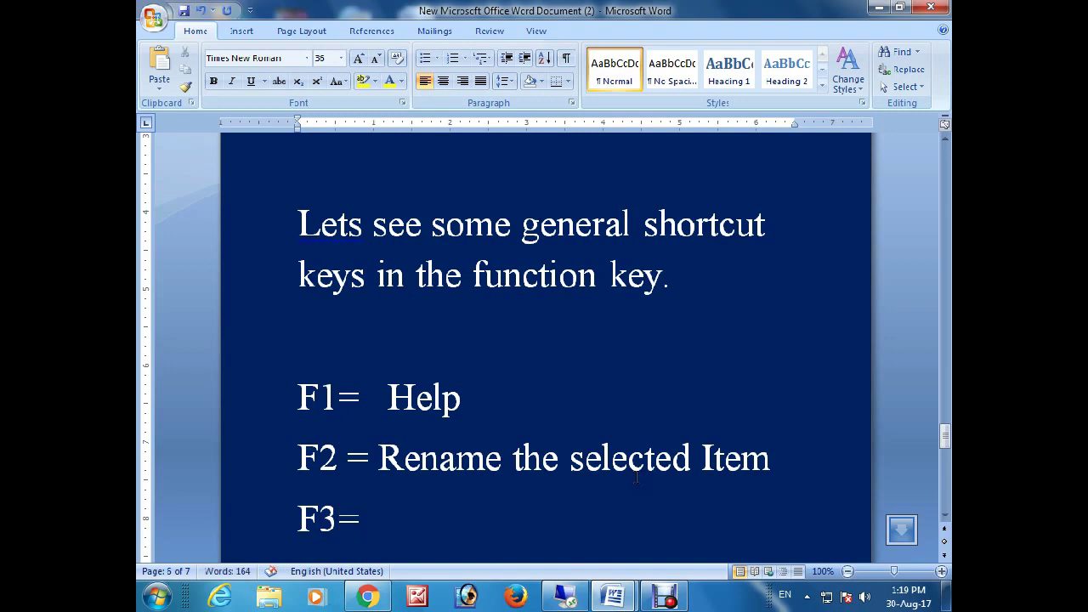
text(Search for a file or folder)
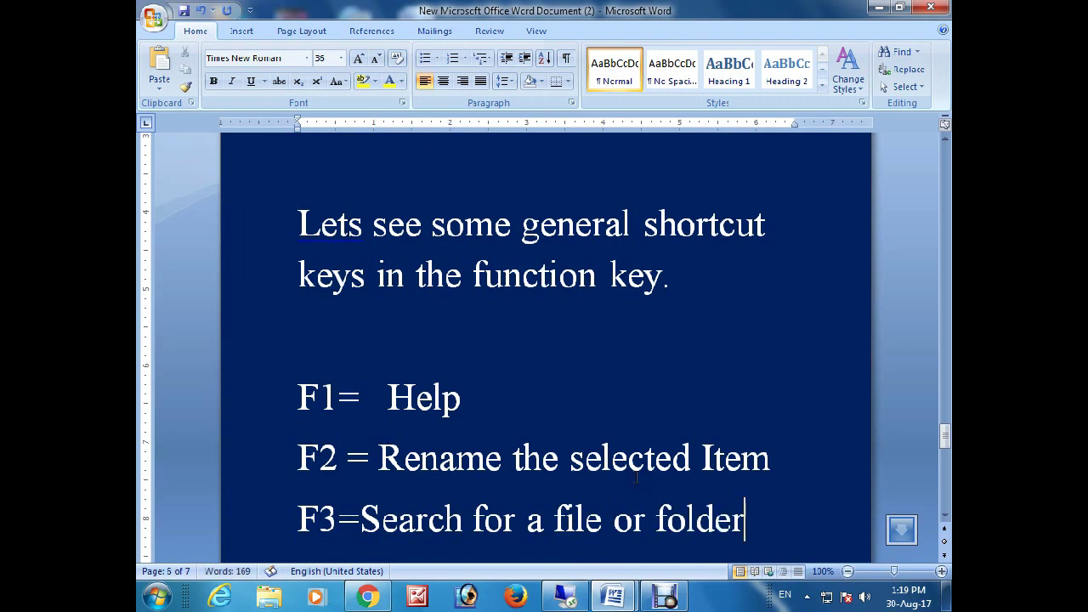
key(F3)
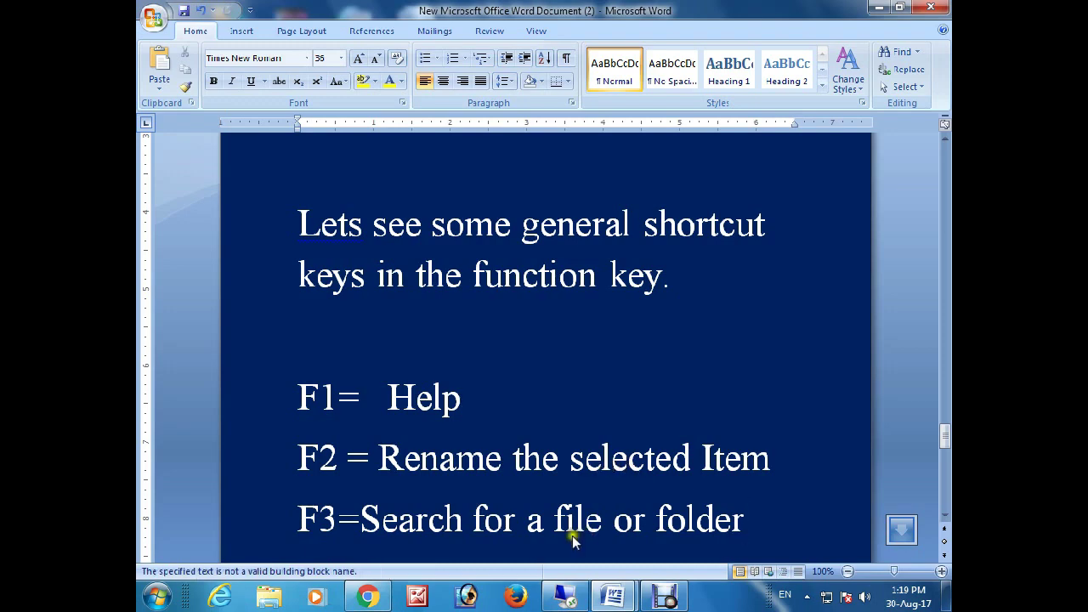
Step: Demonstrate F3 opening Windows file search, close it, and return to the Word document
key(F3)
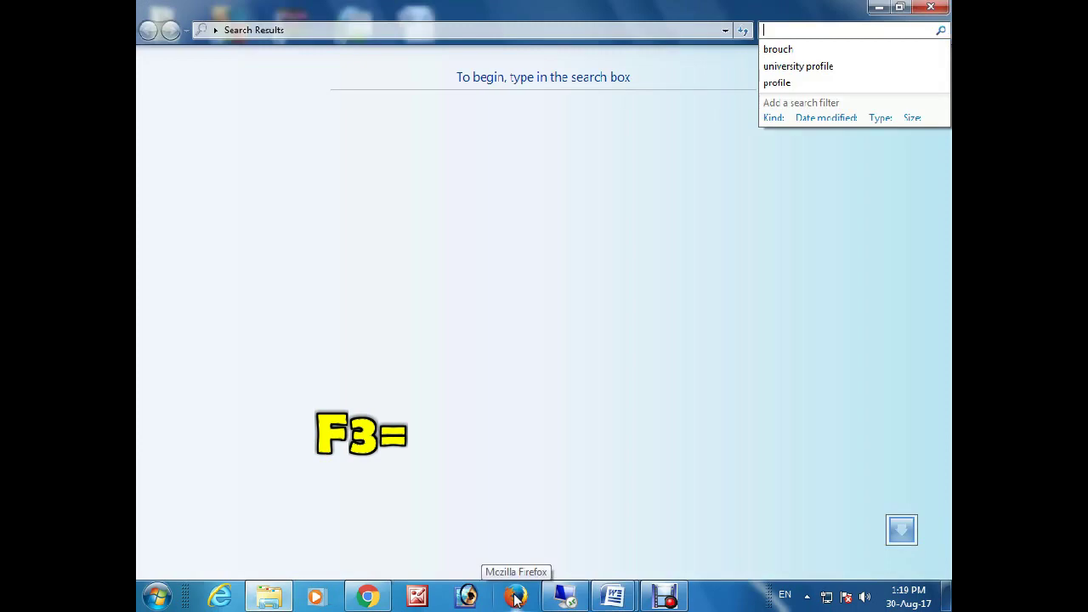
click(929, 10)
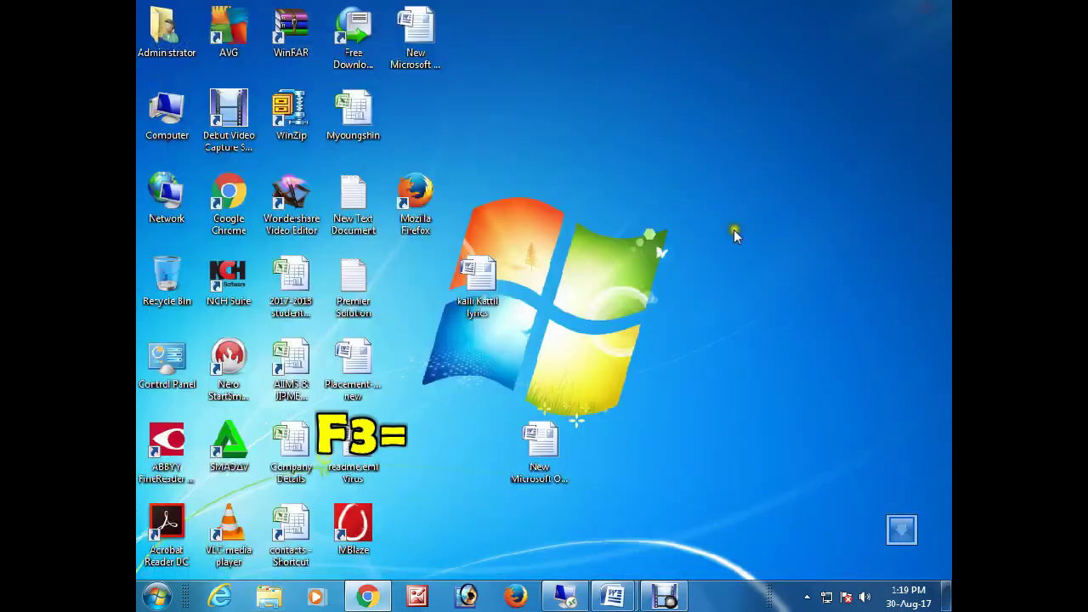
click(648, 501)
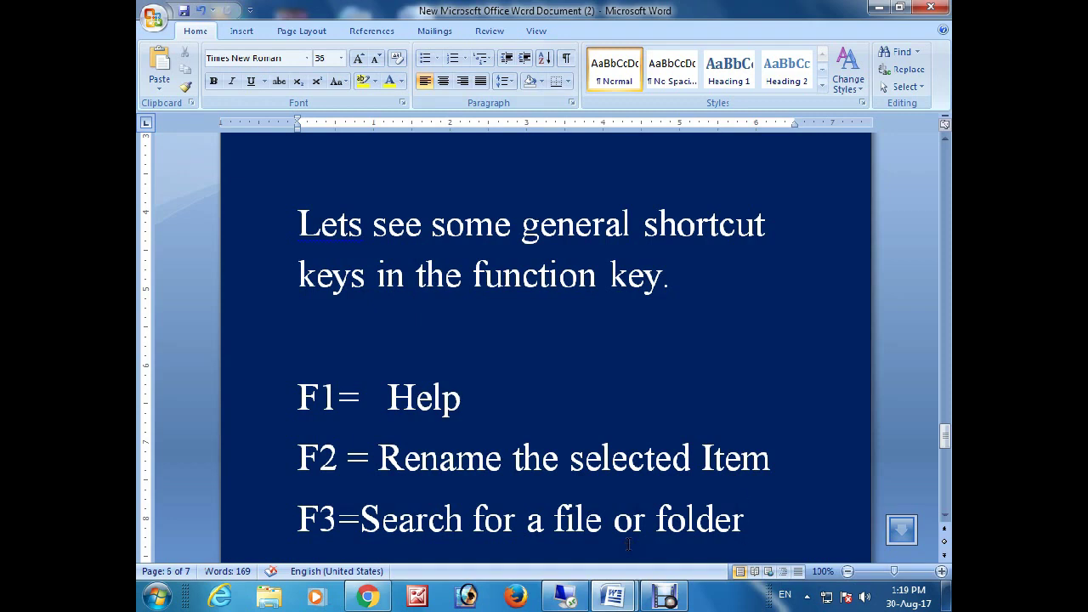
Step: On the next page, enter 'F4= Display the address bar in the file explorer' and start a new line
scroll(628, 544, down, 5)
text(F4= Displa)
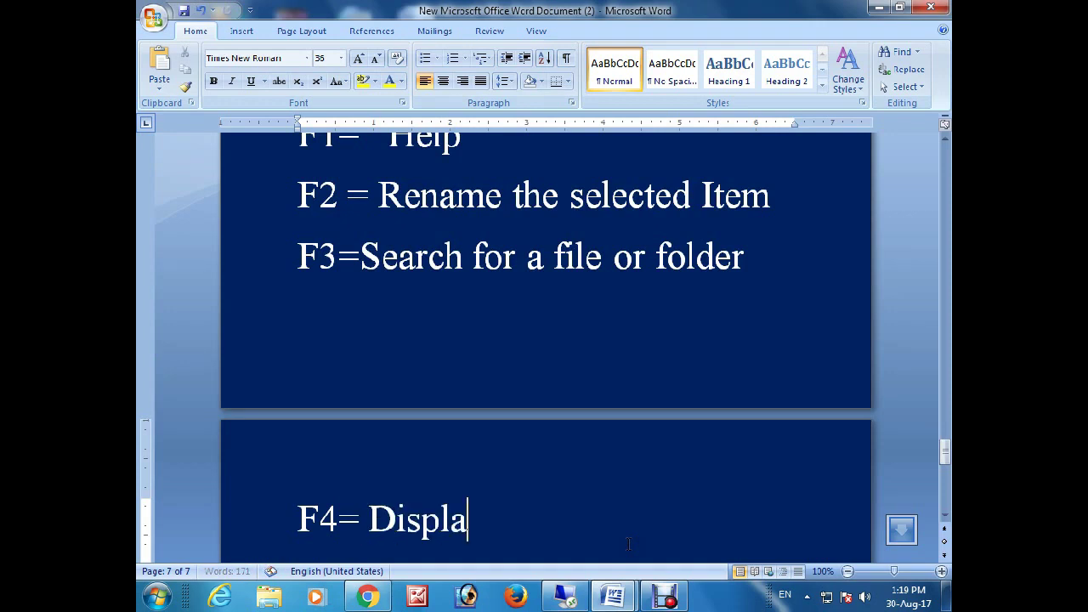
text(y the address )
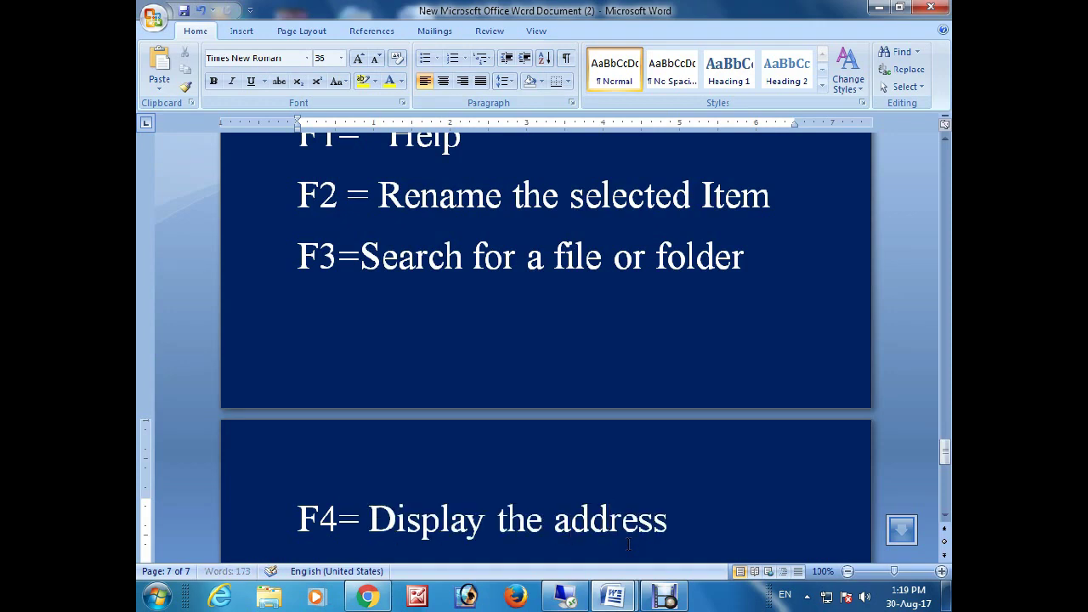
text(bar in )
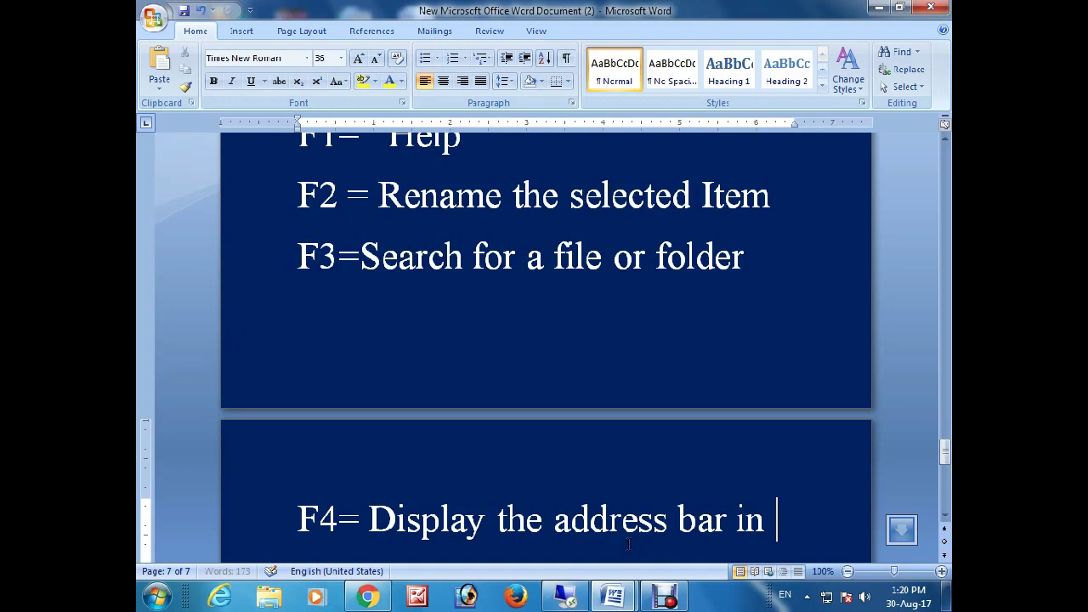
text(the file ex)
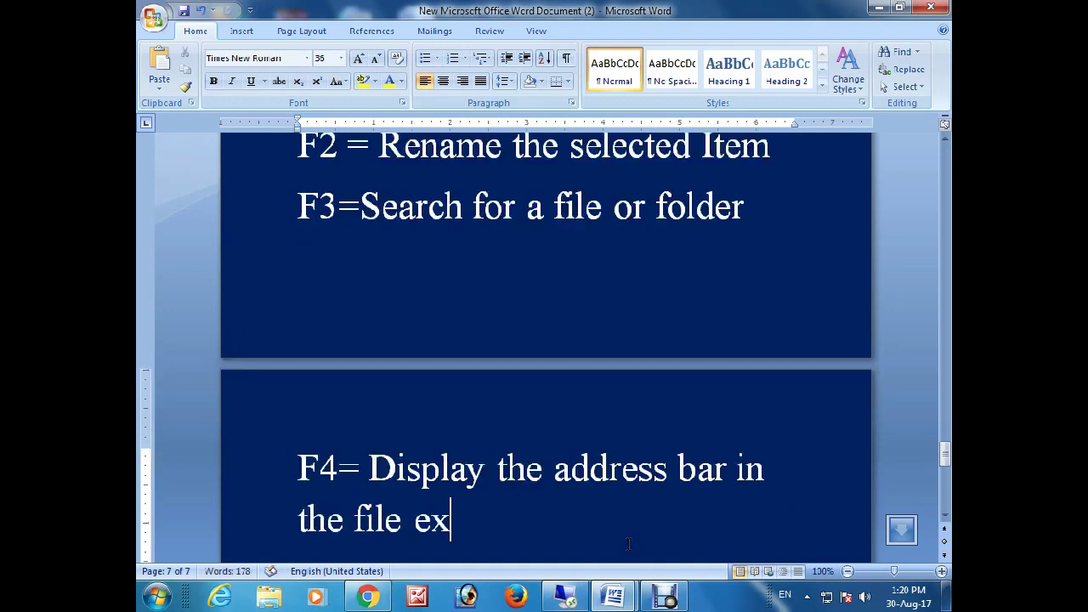
text(plorer)
key(Return)
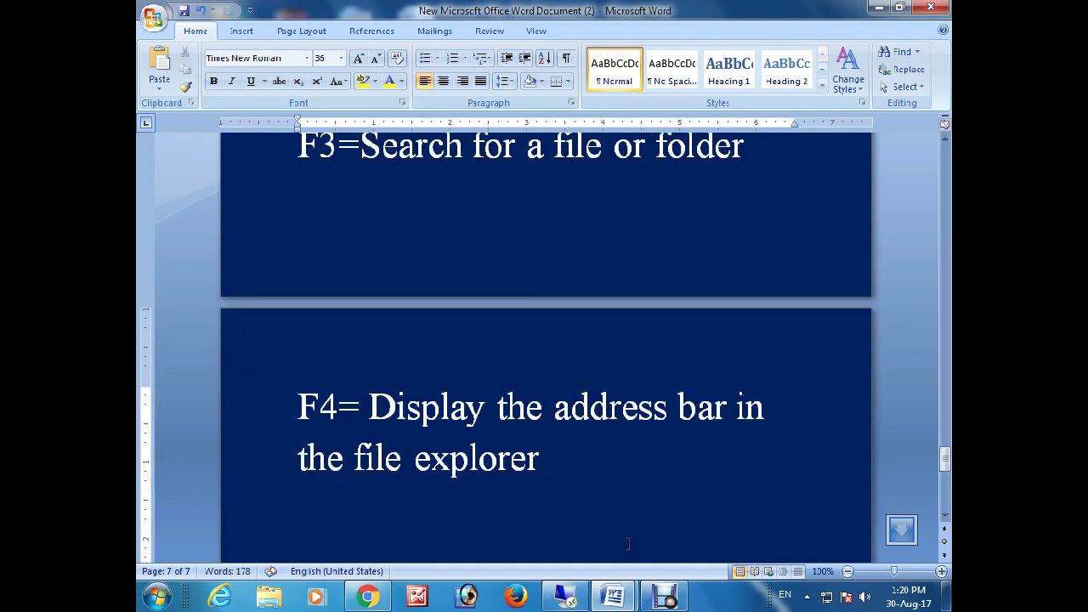
Step: Demonstrate F4 showing Explorer's address-bar list, including in Local Disk (D:), then return to Word
click(269, 599)
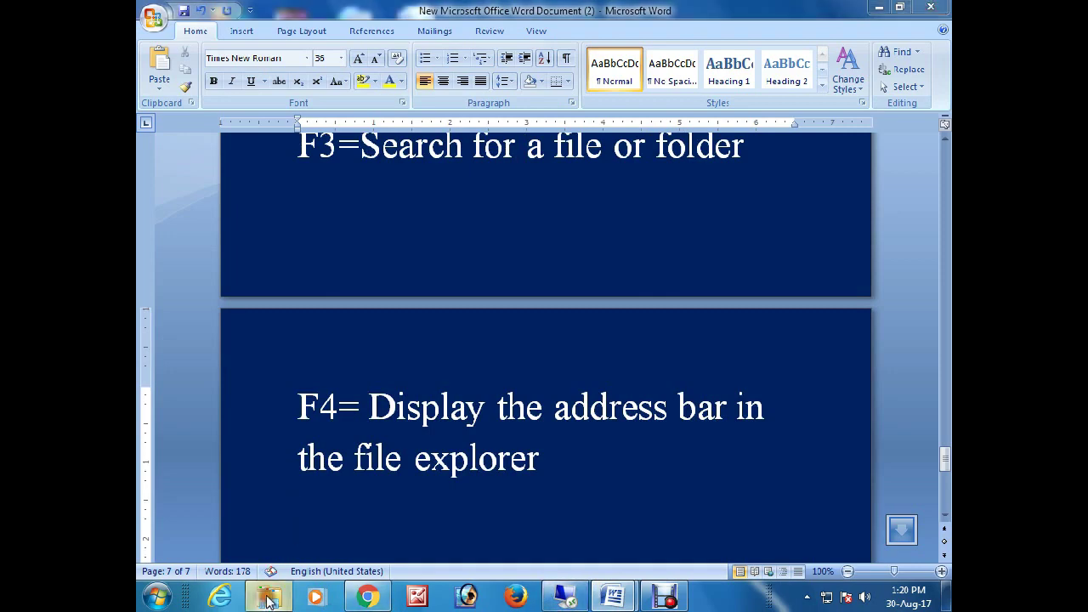
key(F4)
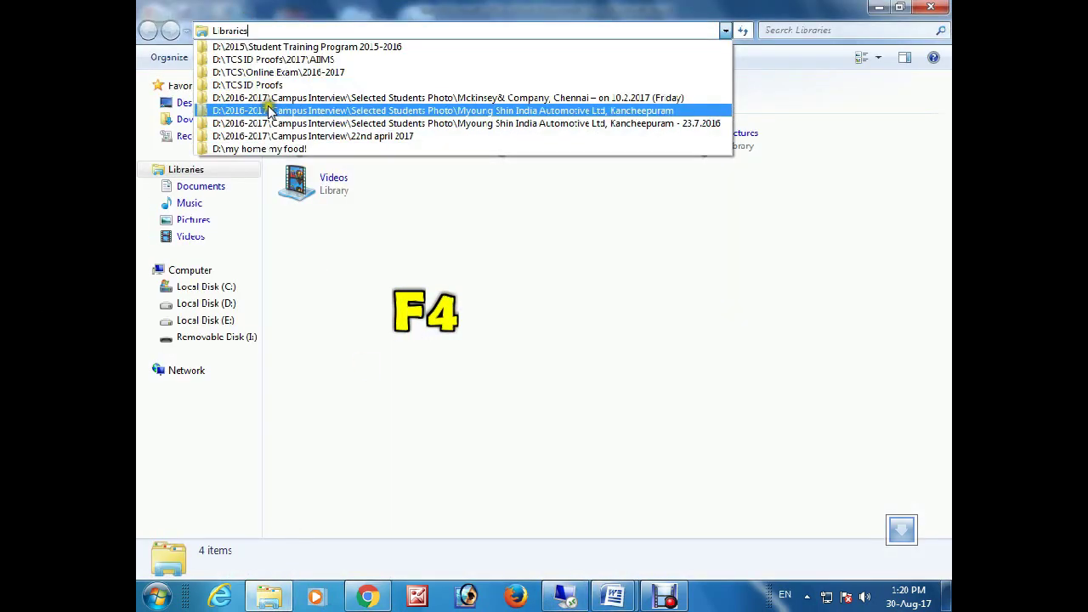
click(491, 252)
click(208, 303)
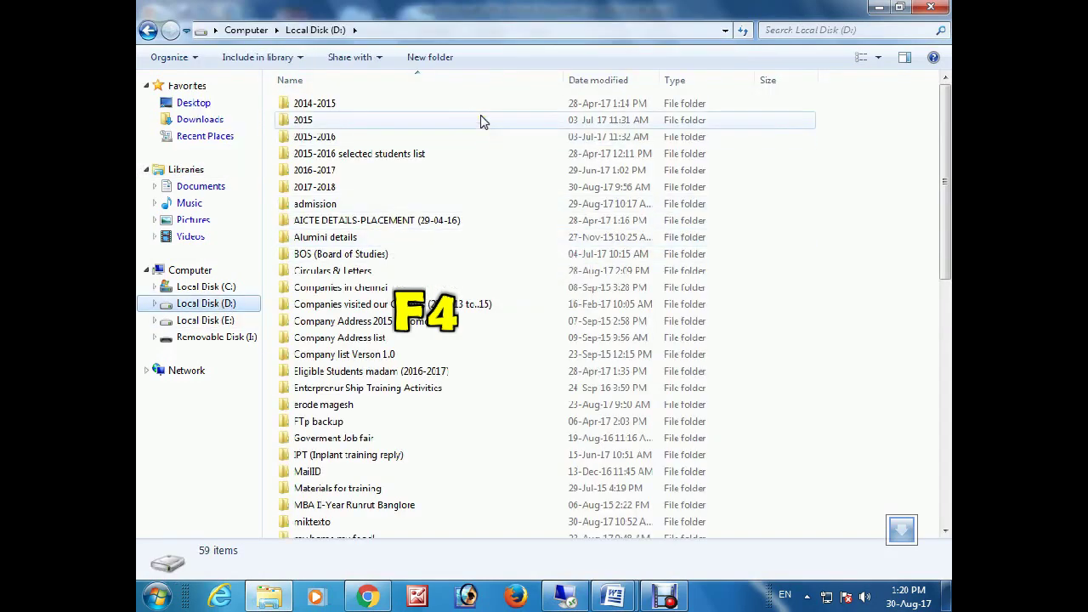
key(F4)
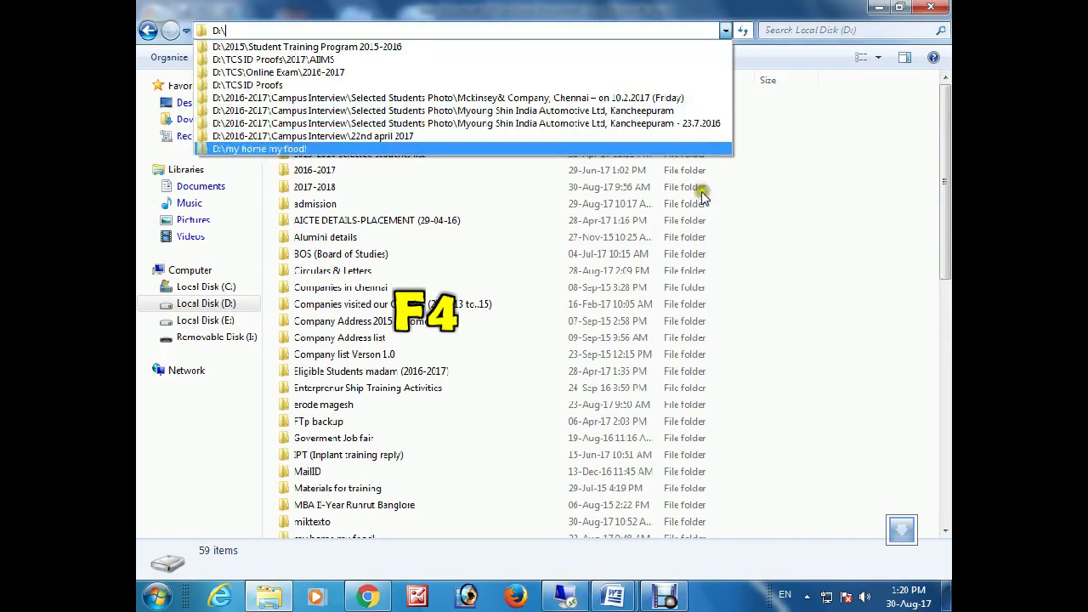
click(906, 261)
click(610, 598)
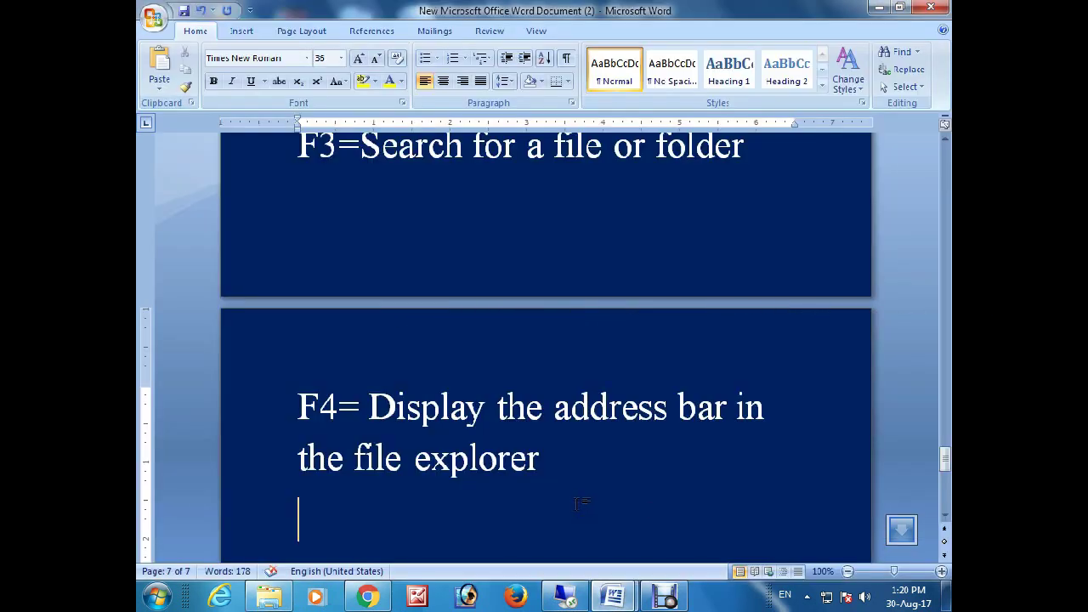
Step: Write 'F5= refresh the window', demonstrate F5 refreshing the desktop, and return to Word
text(F5=)
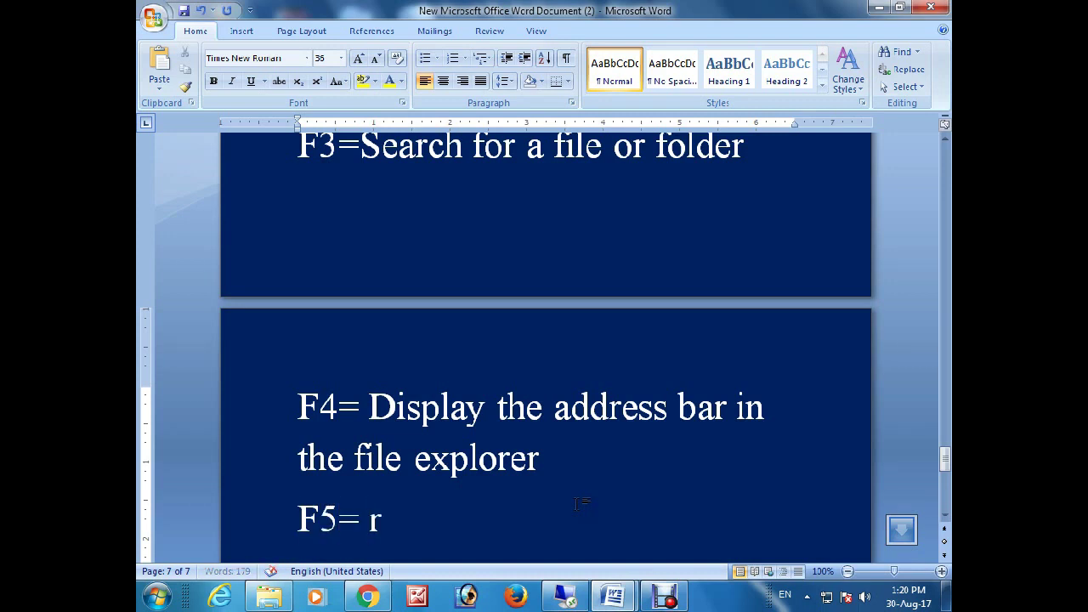
text(refresh)
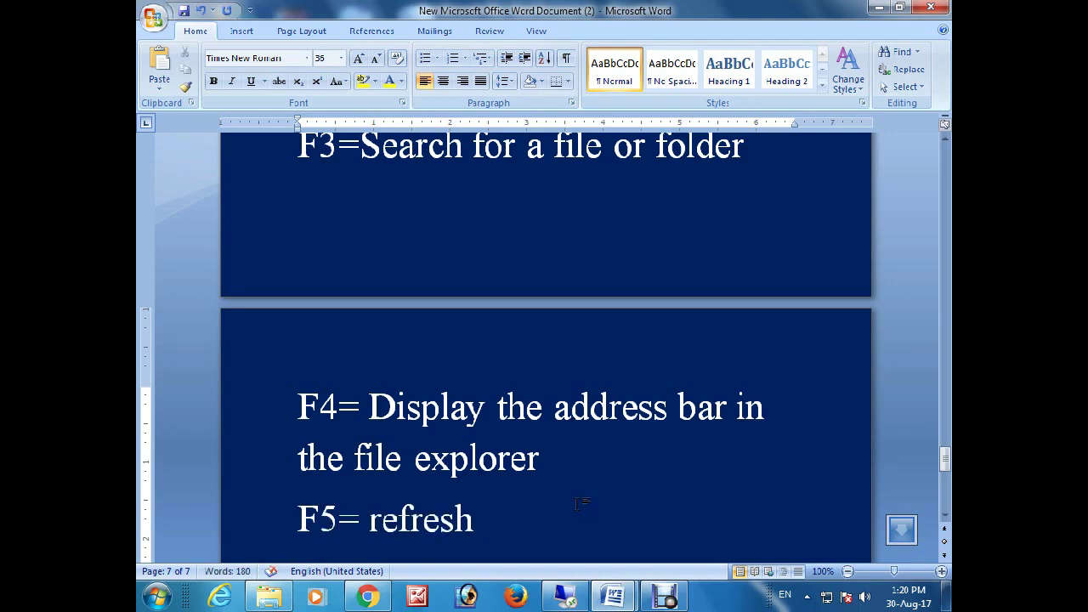
text( thewindo)
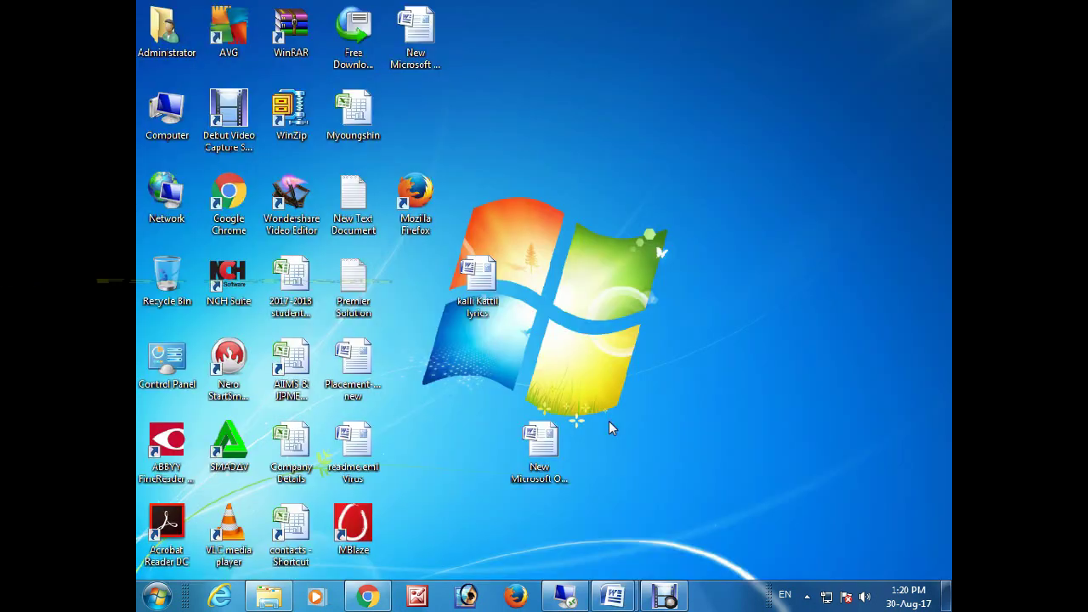
key(F5)
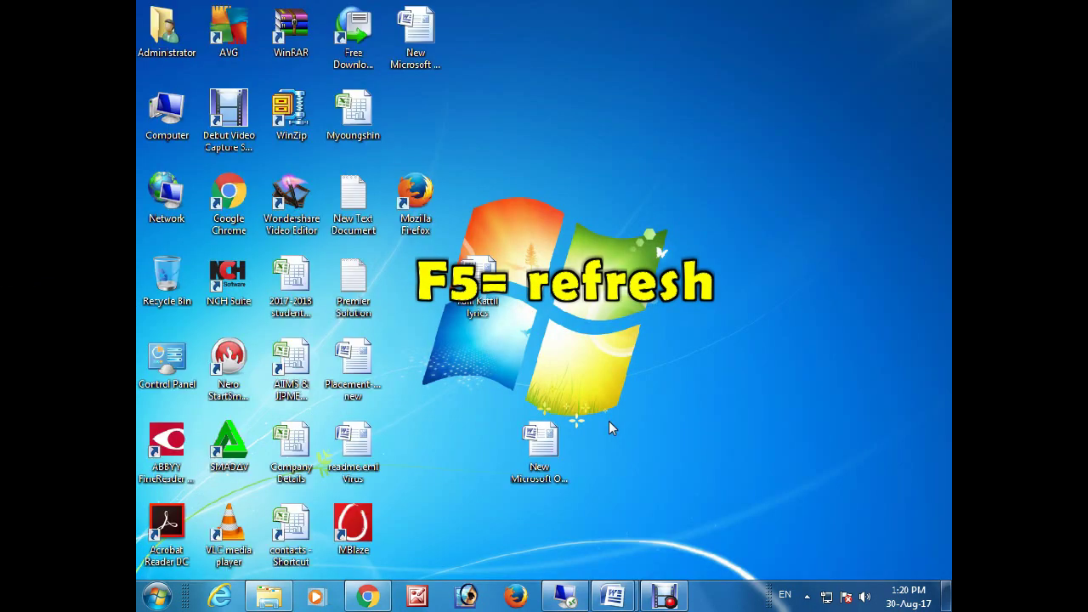
mouse_move(613, 596)
click(664, 517)
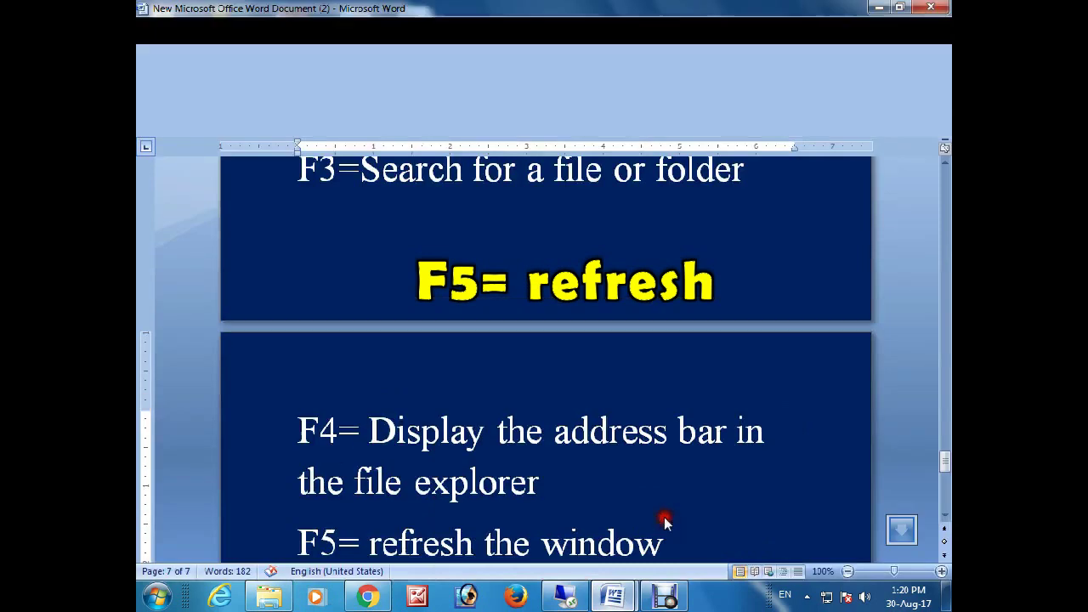
click(380, 599)
key(F5)
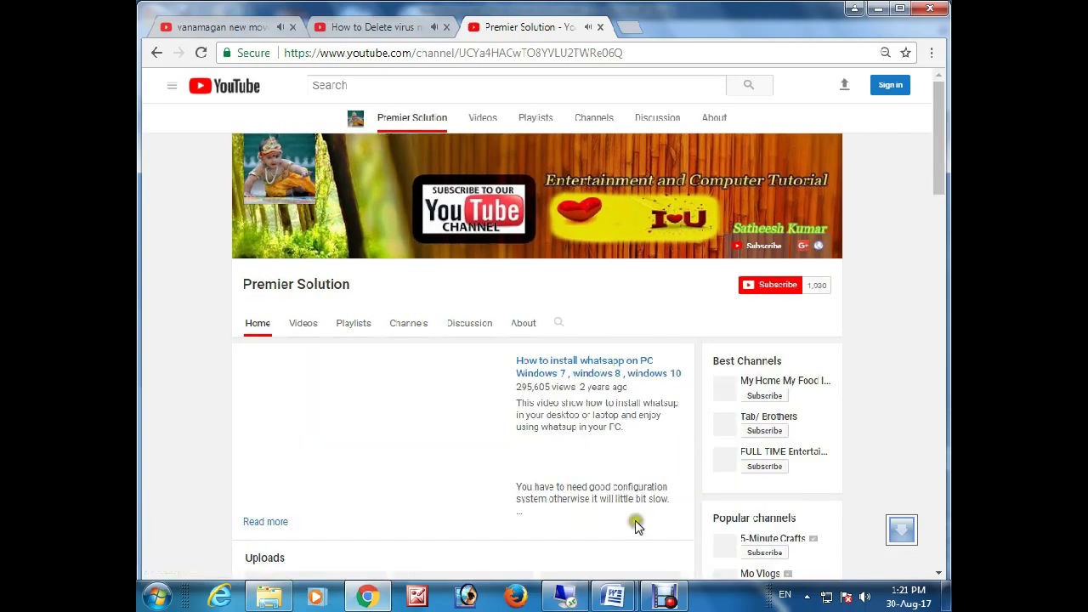
mouse_move(612, 596)
click(661, 486)
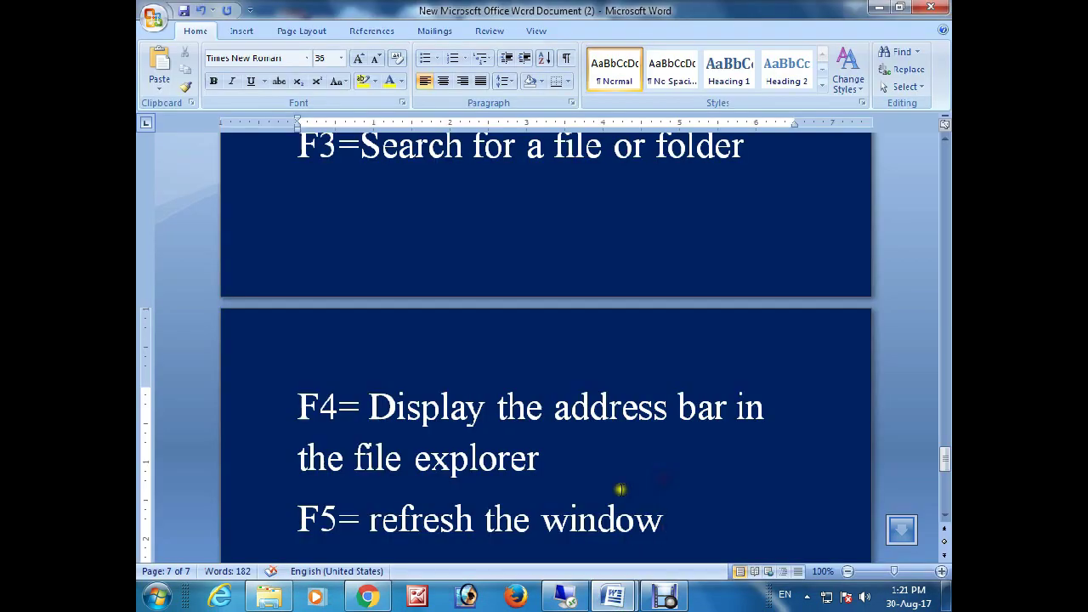
Step: Add 'F10= active the menu bar in the active app' on a new line, then switch away from Word
key(Return)
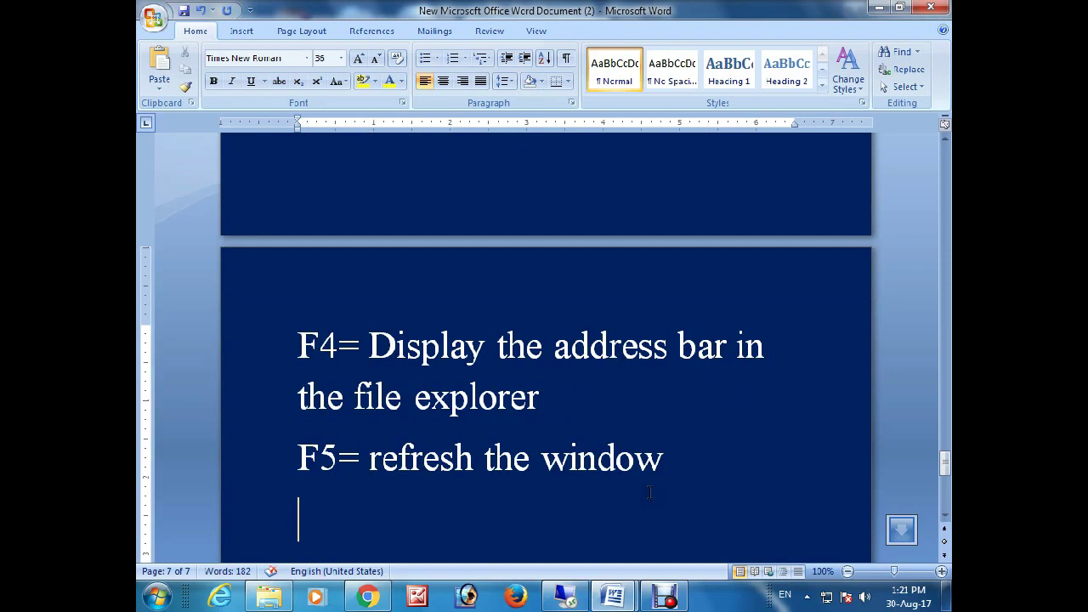
text(F10=)
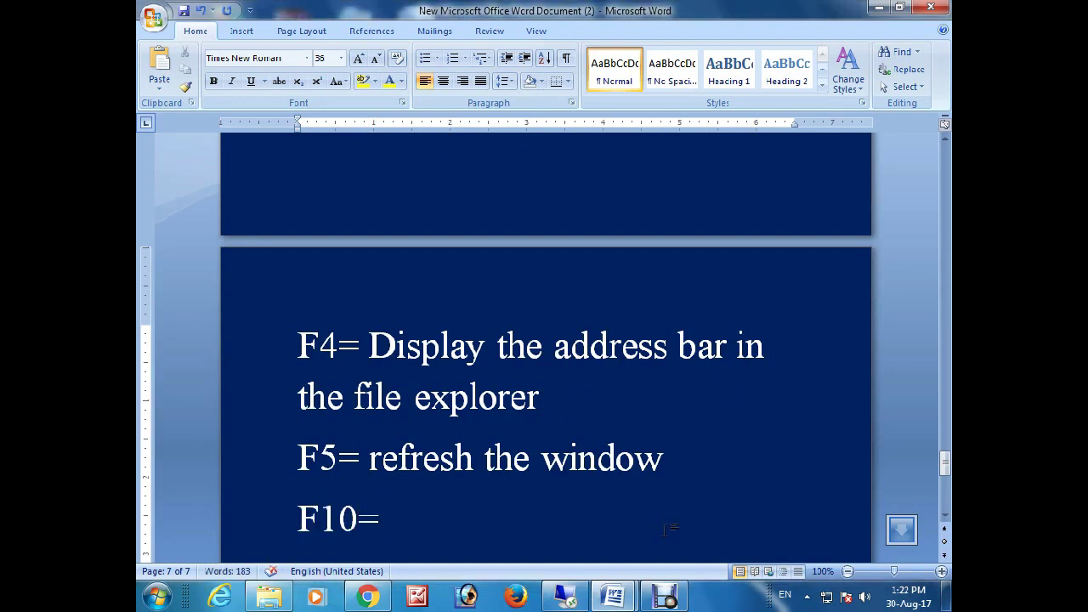
text( active the )
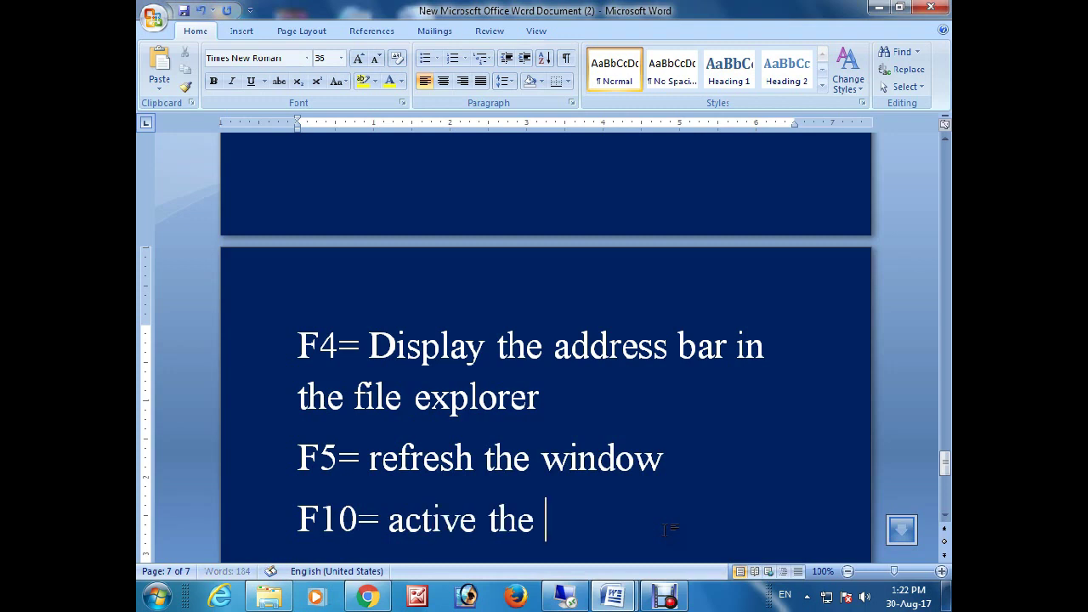
text(menu bar in the a)
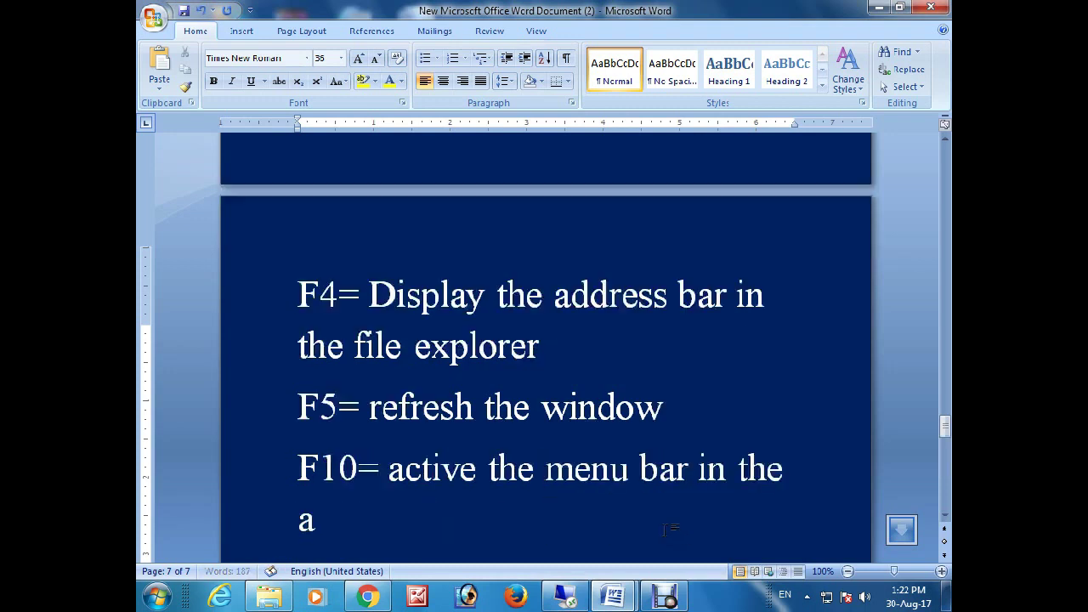
text(ctive app)
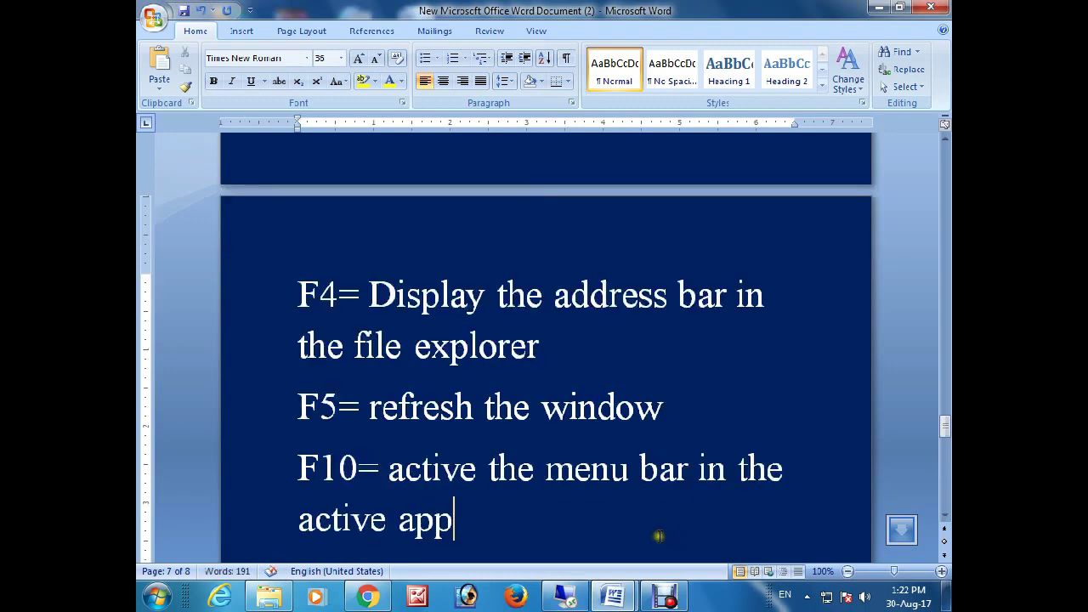
key(alt+Tab)
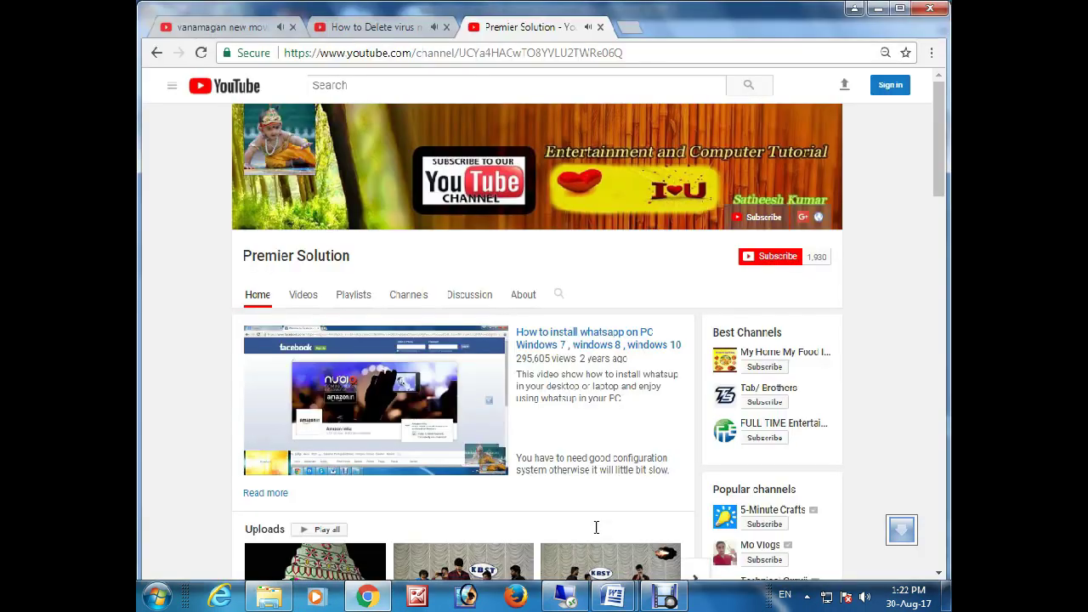
Step: Bring up the Computer window and use F10 to activate its menu bar, arrowing across the menus
key(alt+Tab)
key(alt+Tab)
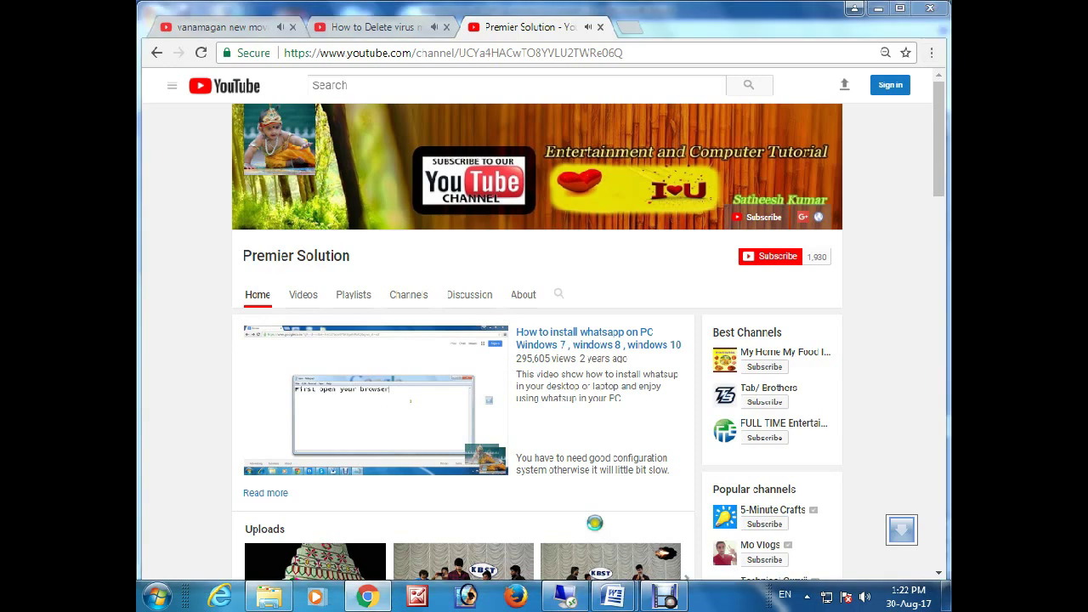
key(super+e)
key(F10)
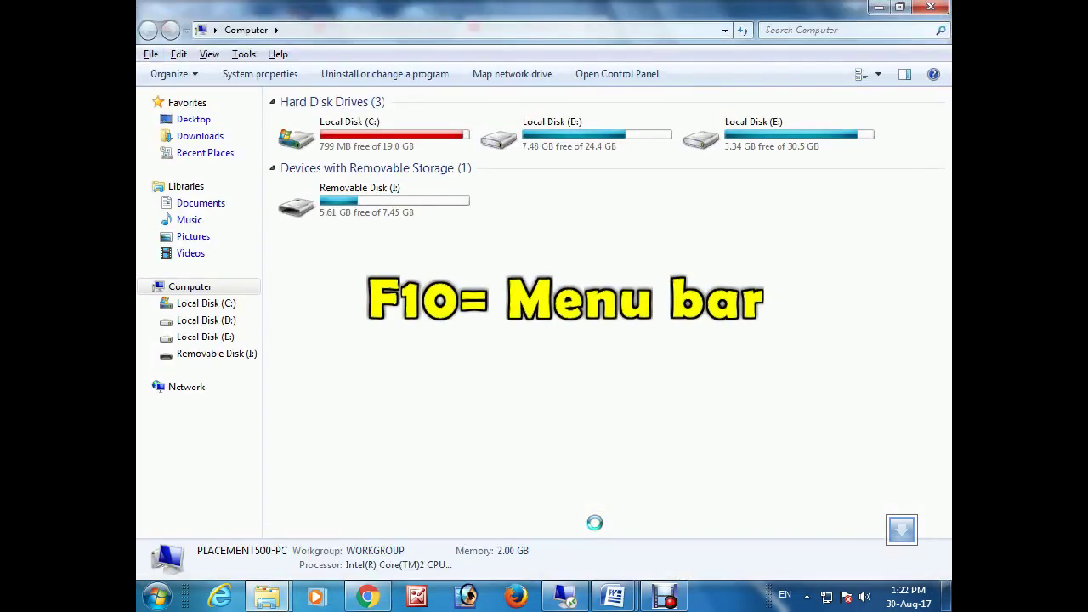
key(Right)
key(Right)
key(Right)
key(Left)
key(Left)
key(Left)
key(Left)
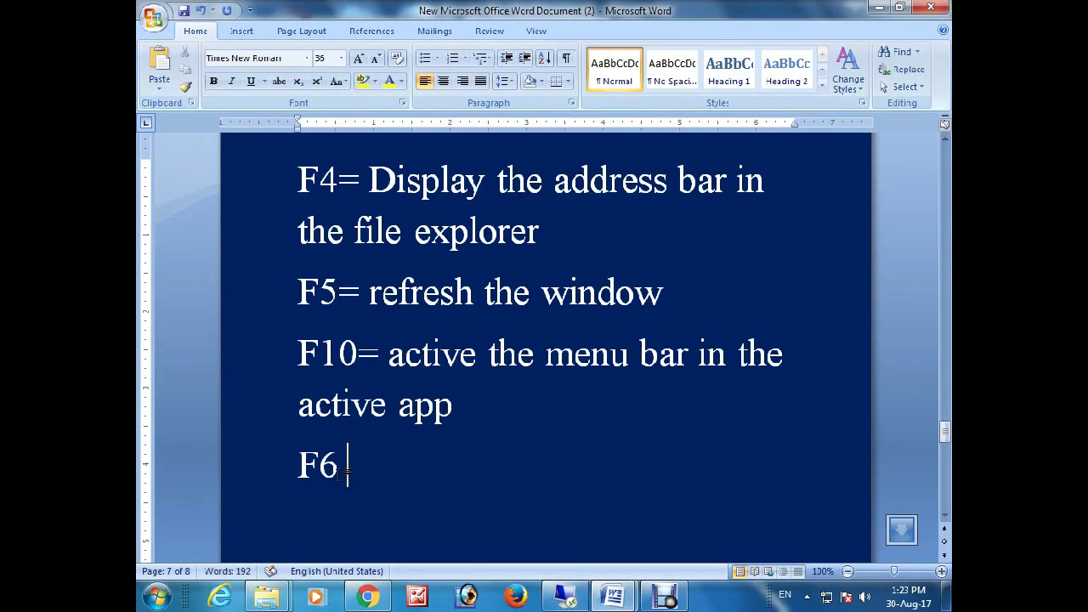
Step: Finish 'F6 = Cycle through screen elements in a window', fixing typos, then bring the Computer window forward
text(= C)
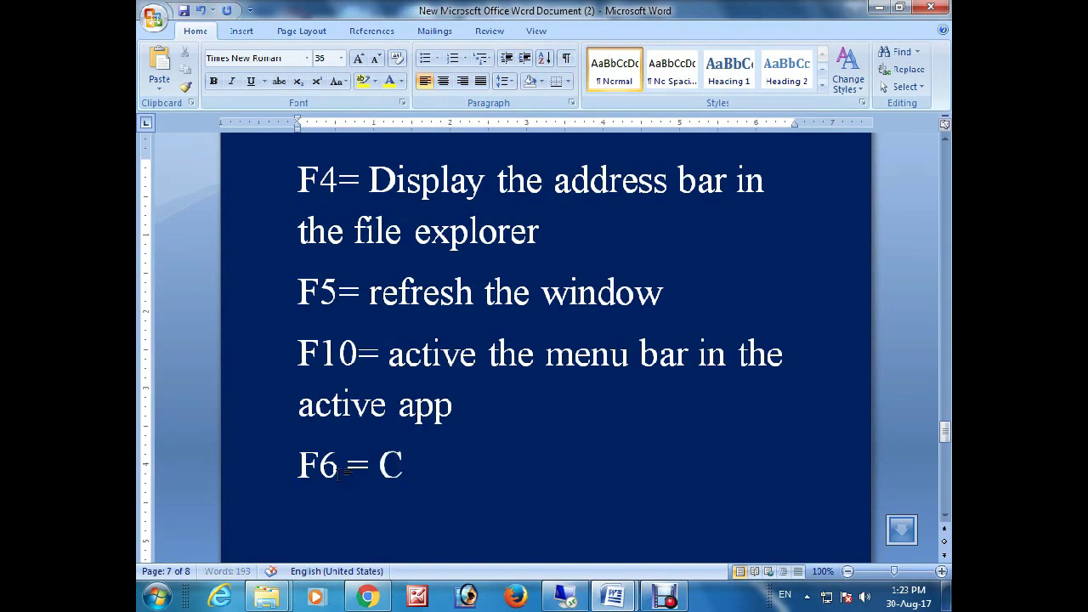
text(ycle)
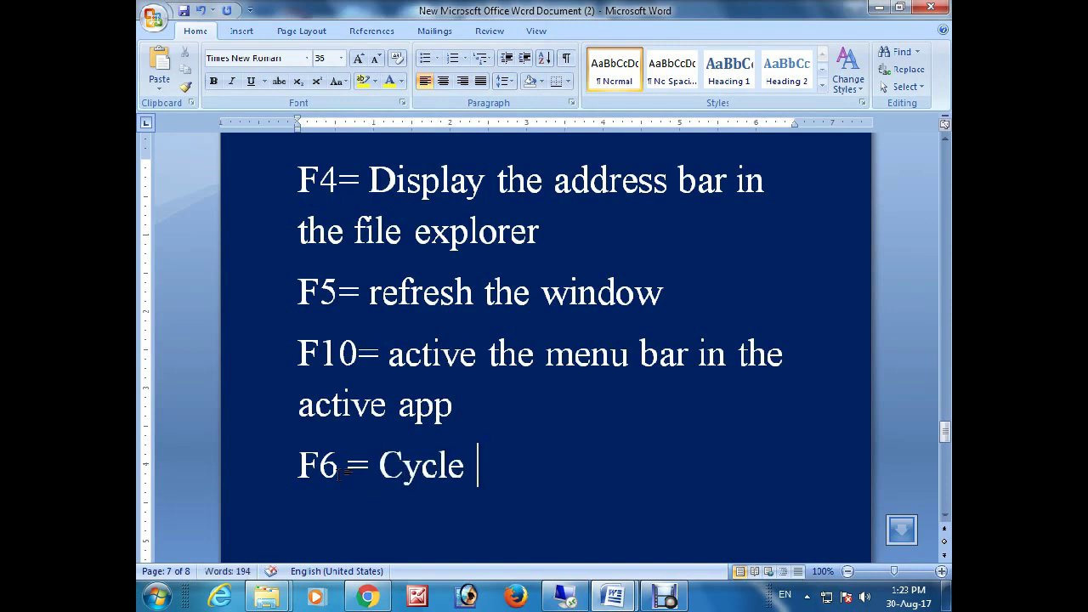
text(thor)
key(BackSpace)
key(BackSpace)
text(rough )
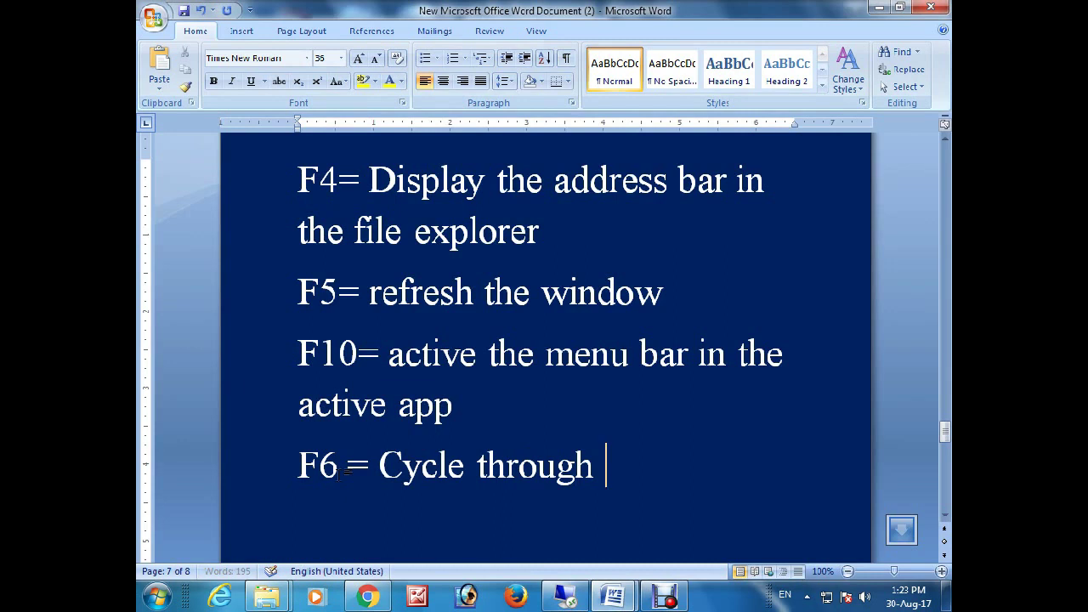
text(screen elements in)
key(BackSpace)
text(window)
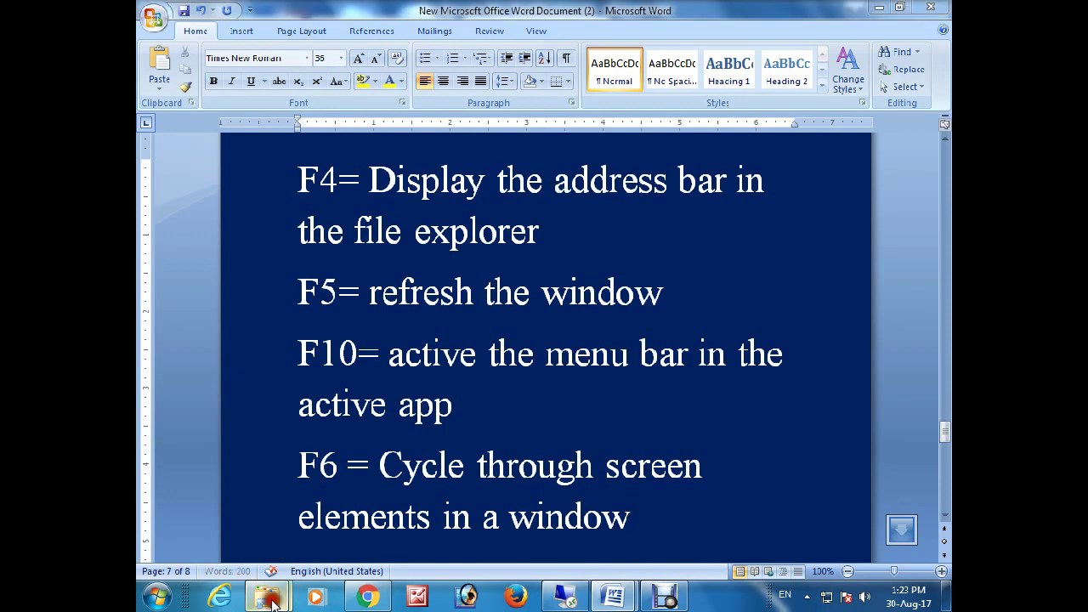
click(266, 595)
click(391, 500)
click(493, 435)
key(F6)
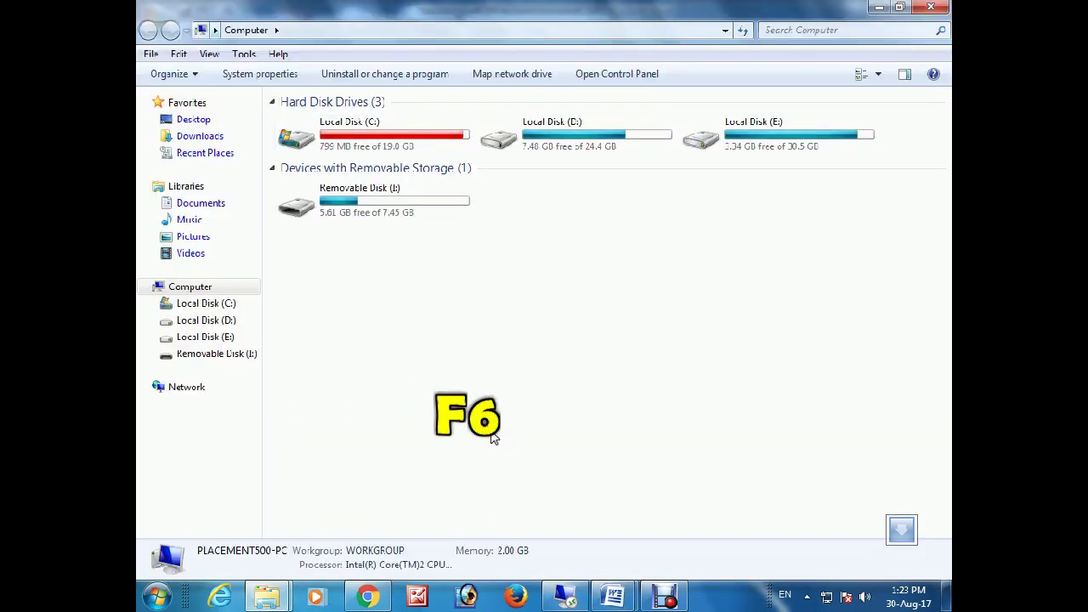
key(F6)
key(F6)
key(F6)
key(F6)
key(F6)
key(F6)
key(F6)
key(F6)
key(F6)
key(F6)
key(F6)
key(F6)
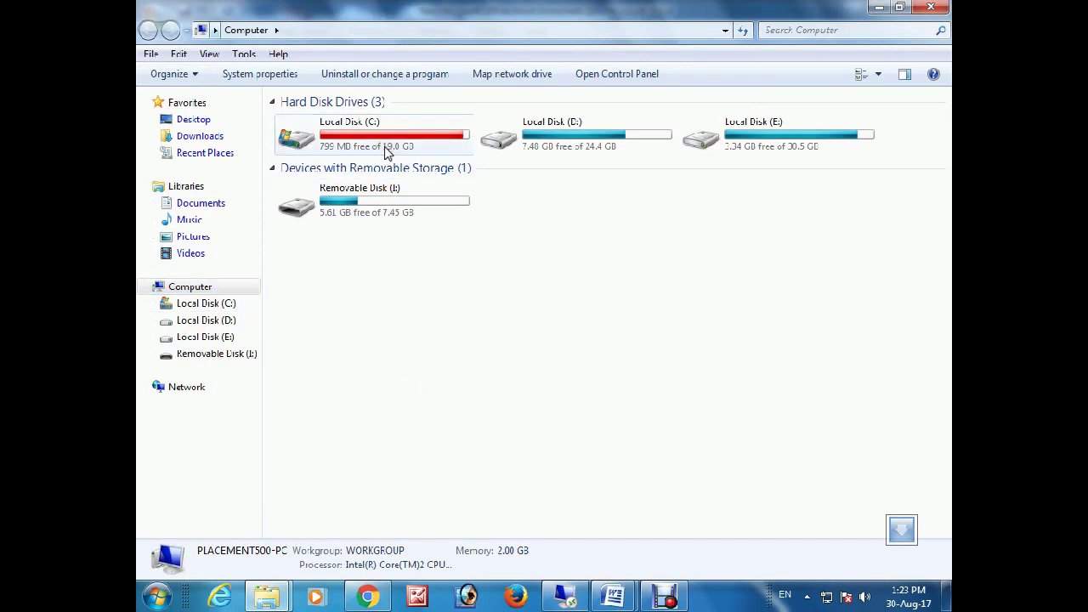
key(F6)
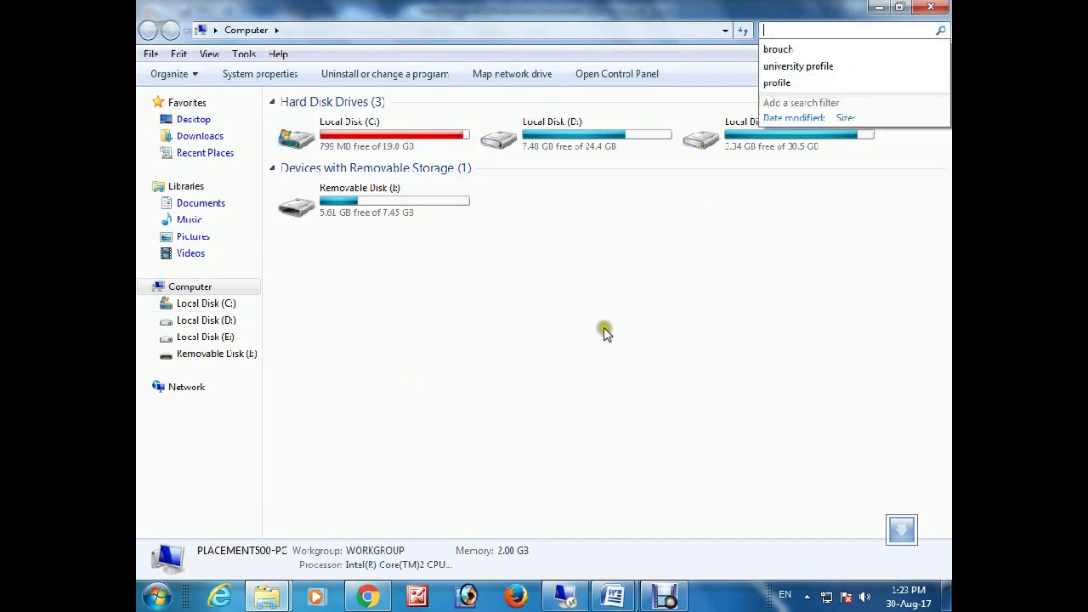
click(599, 508)
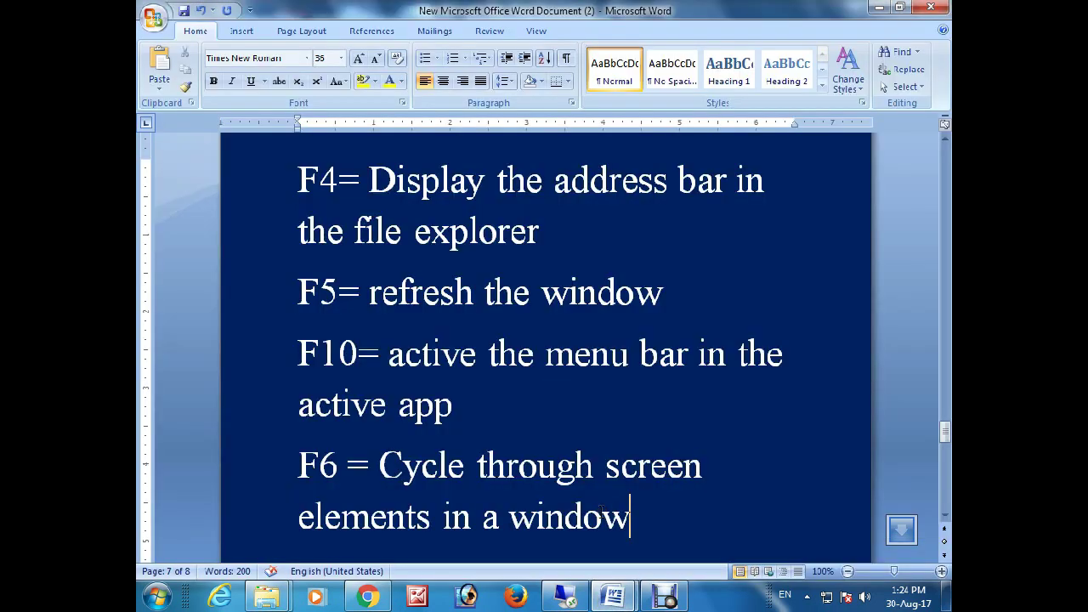
Step: Add 'Alt + Enter = Display properties for the selected item' after a blank line, then show the desktop
key(Return)
key(Return)
text(Alt + Enter = Display pro)
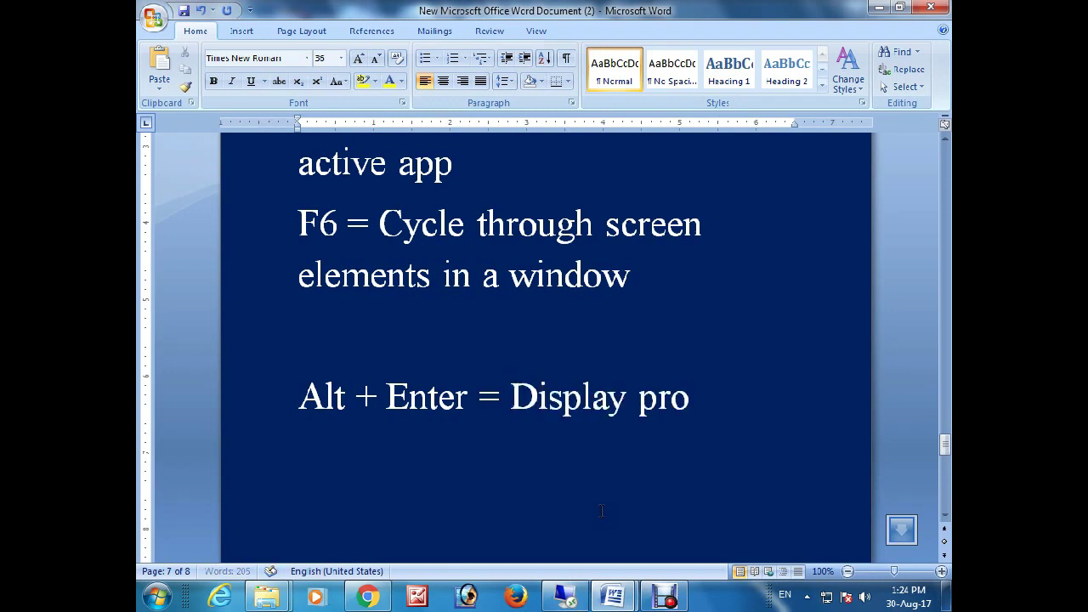
text(perties)
text( of t)
key(BackSpace)
text(for the slee)
key(BackSpace)
key(BackSpace)
key(BackSpace)
text(elected item)
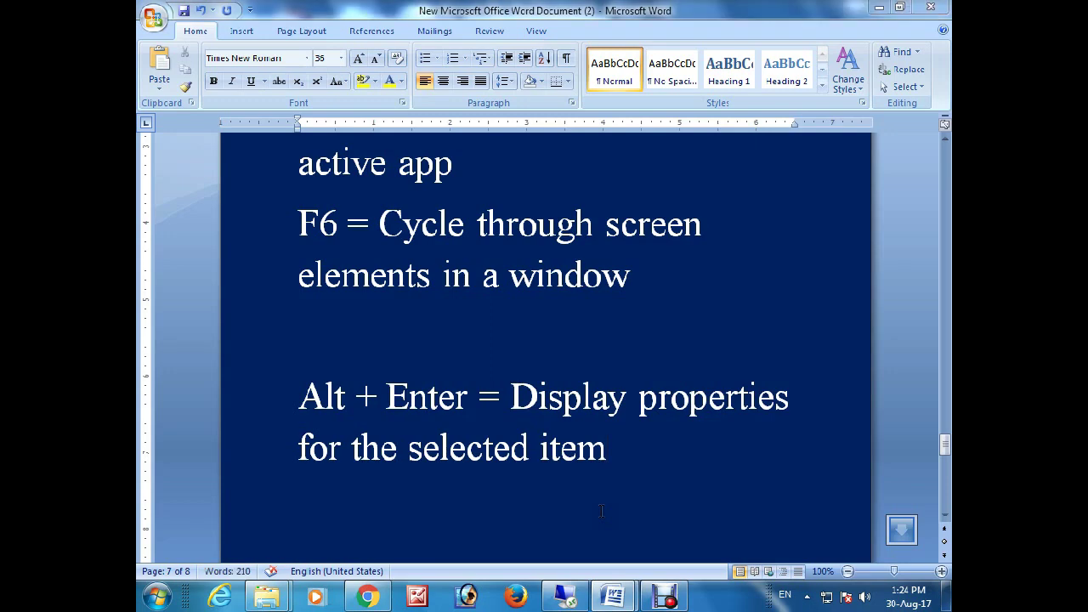
key(super+d)
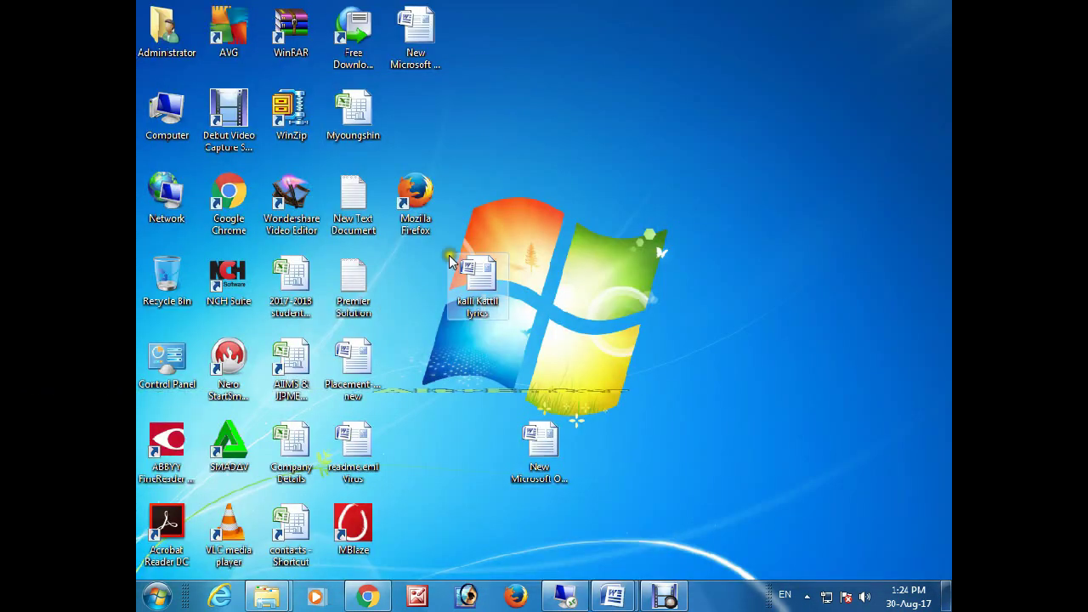
Step: Demonstrate Alt+Enter properties on a desktop spreadsheet and on Local Disk (D:)
key(alt+Return)
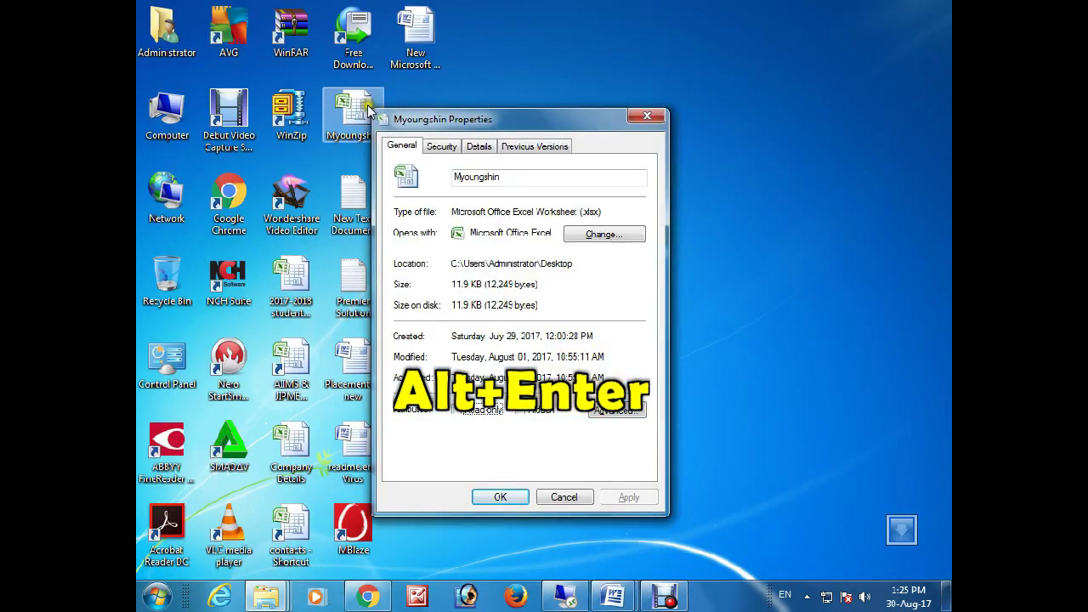
click(647, 118)
double_click(166, 110)
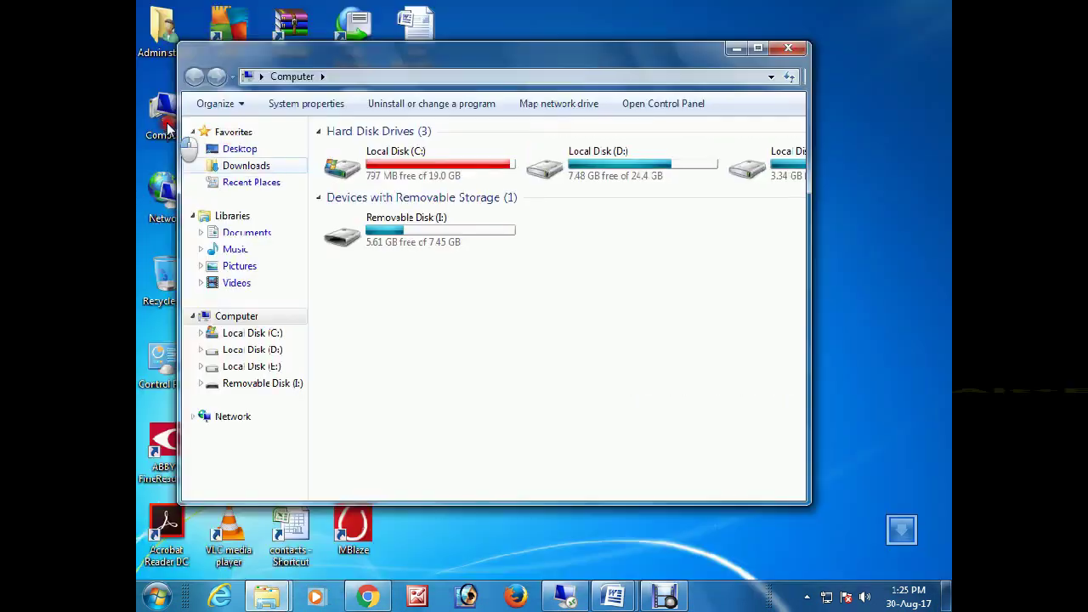
click(629, 182)
key(alt+Return)
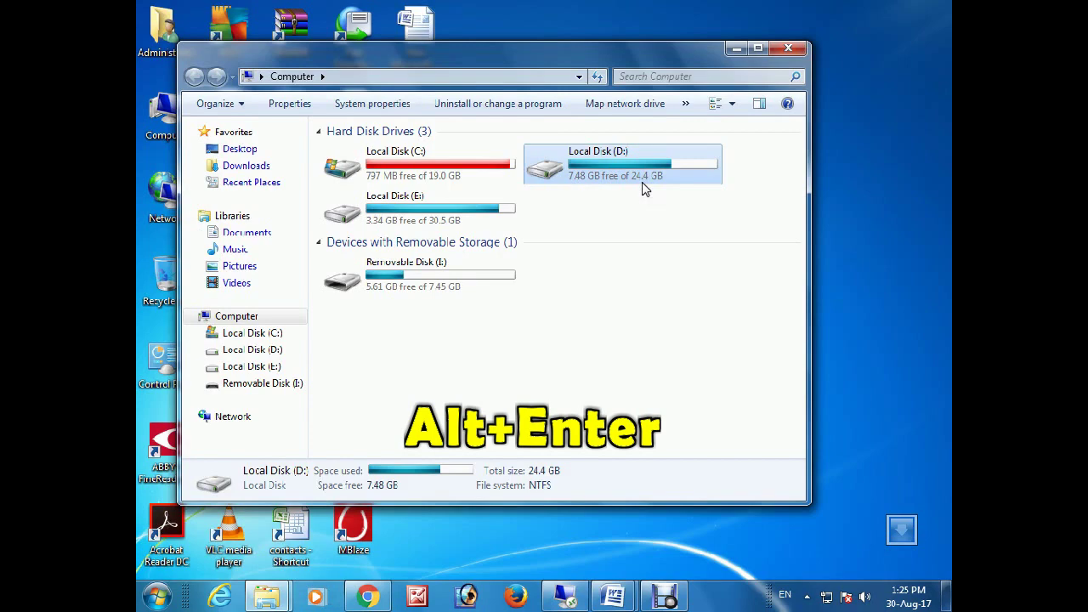
click(919, 182)
Step: Show the 2016-2017 folder's properties, close Explorer, and start an 'Alt + Spacebar' line in Word
double_click(553, 173)
click(361, 217)
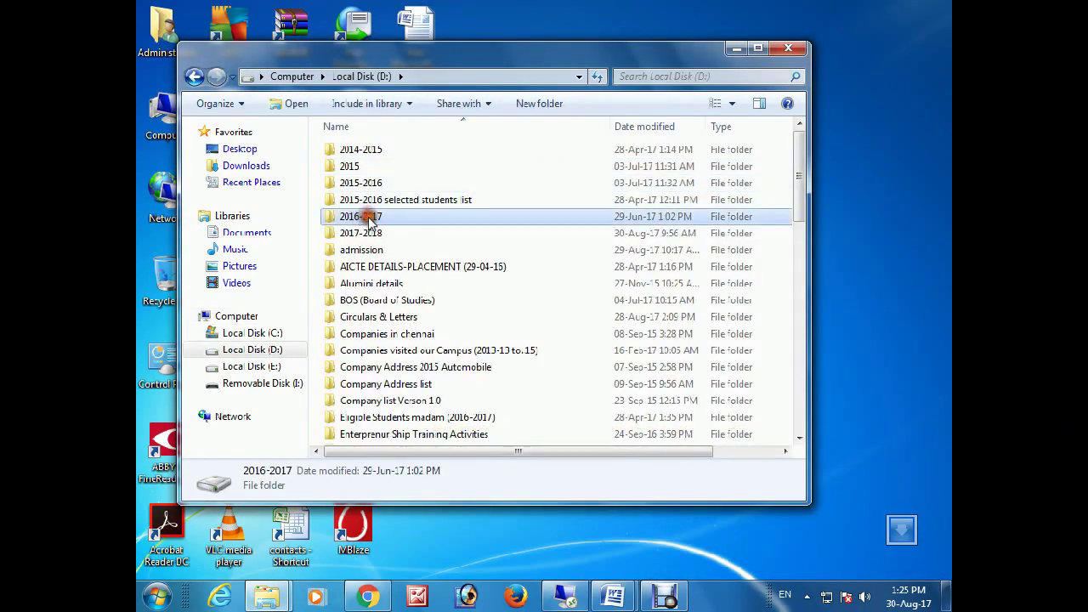
key(alt+Return)
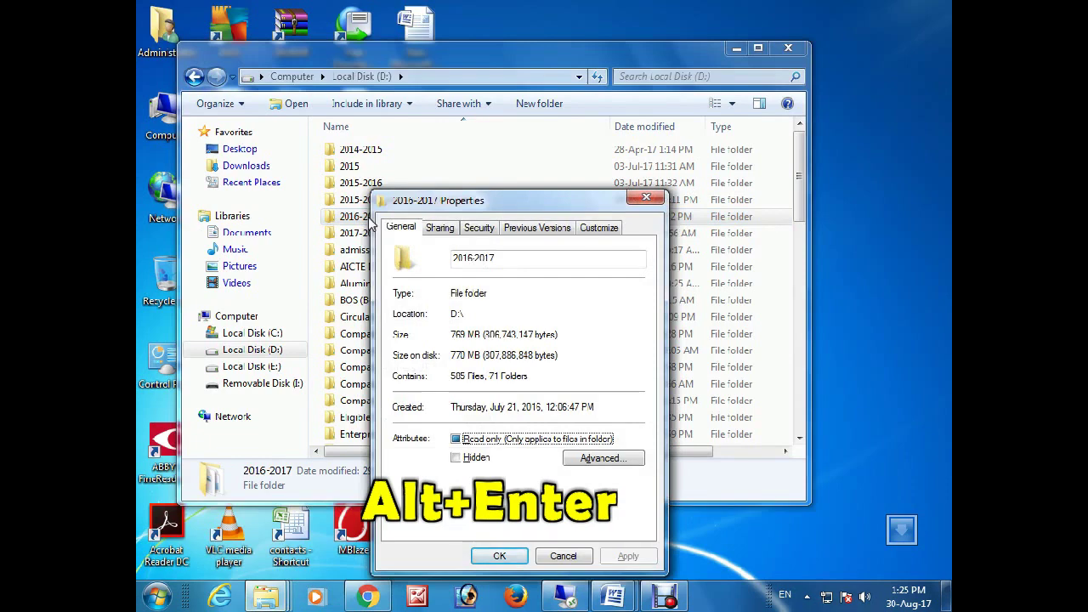
click(646, 197)
click(786, 47)
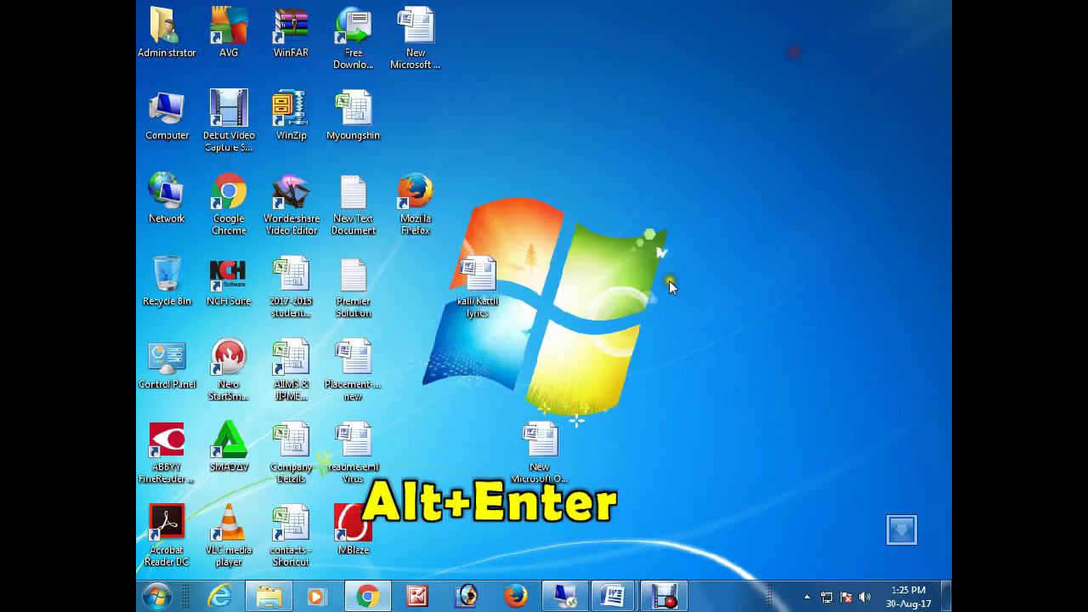
click(695, 528)
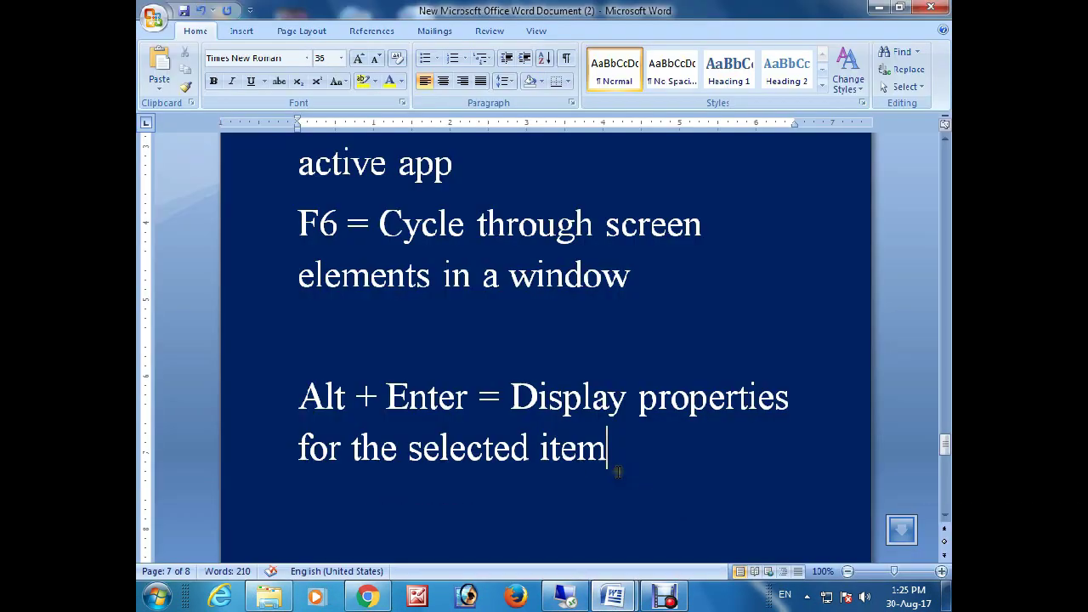
key(Return)
text(Alt + S)
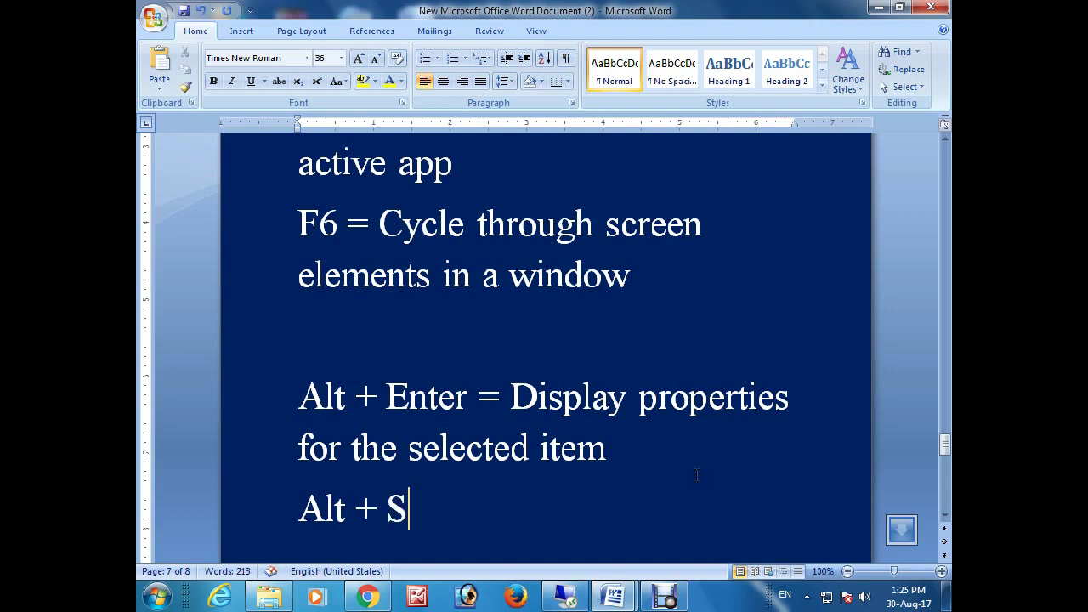
text(pace)
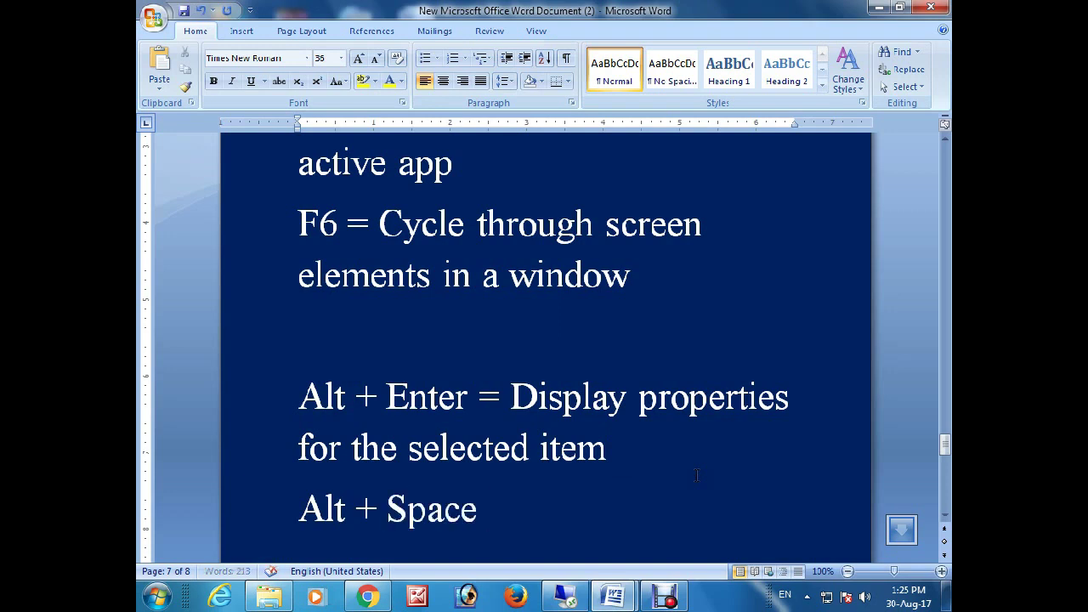
text(bar)
Step: Below 'Alt + Spacebar', describe it as 'Open the shortcut menu for the active window'
key(Return)
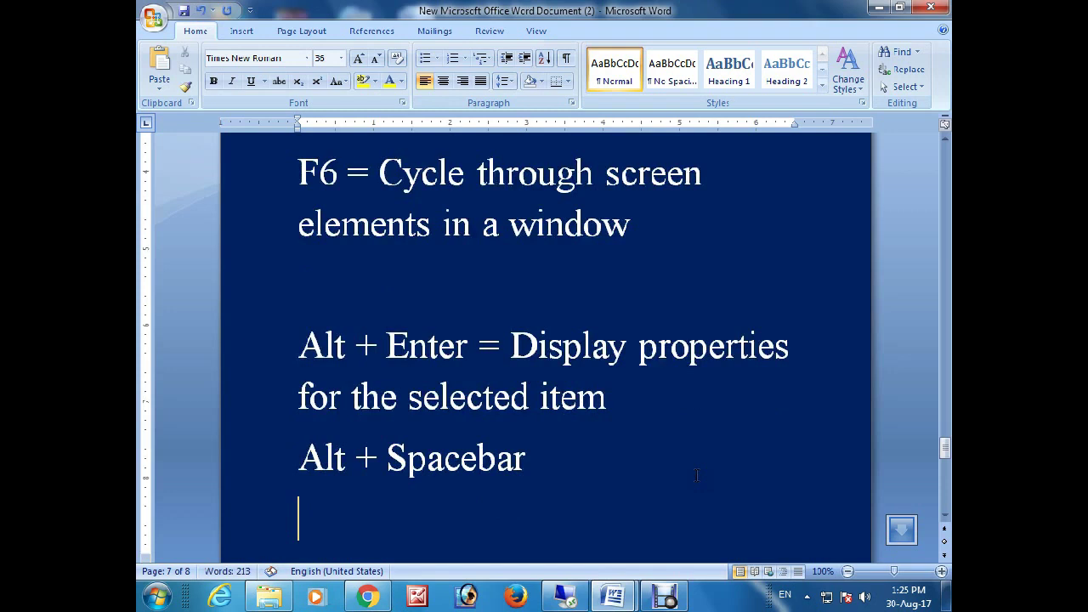
text(Open the sht)
key(BackSpace)
text(or)
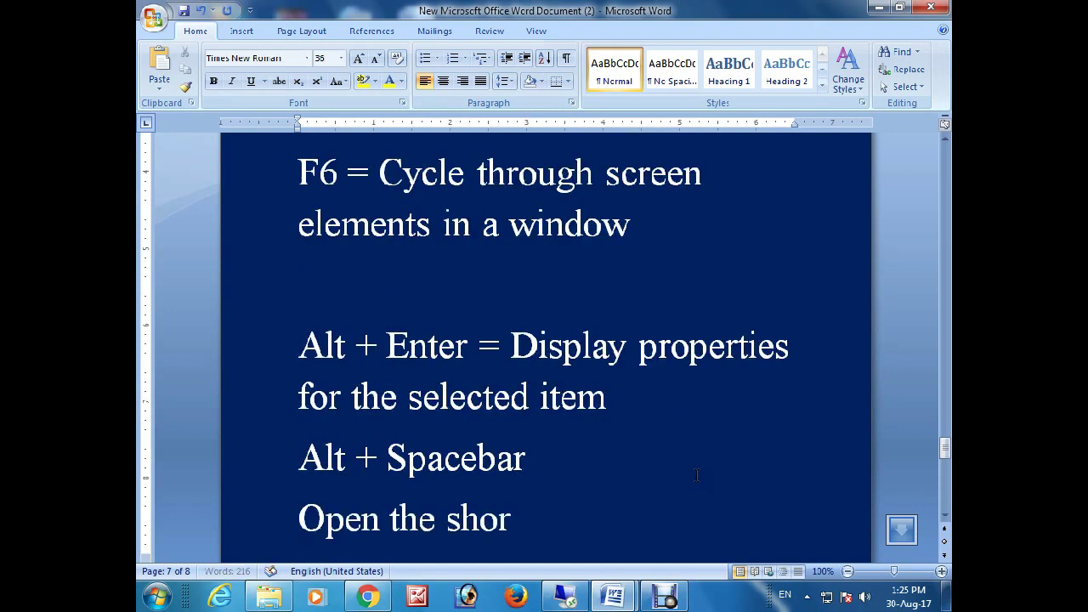
text(tcut men)
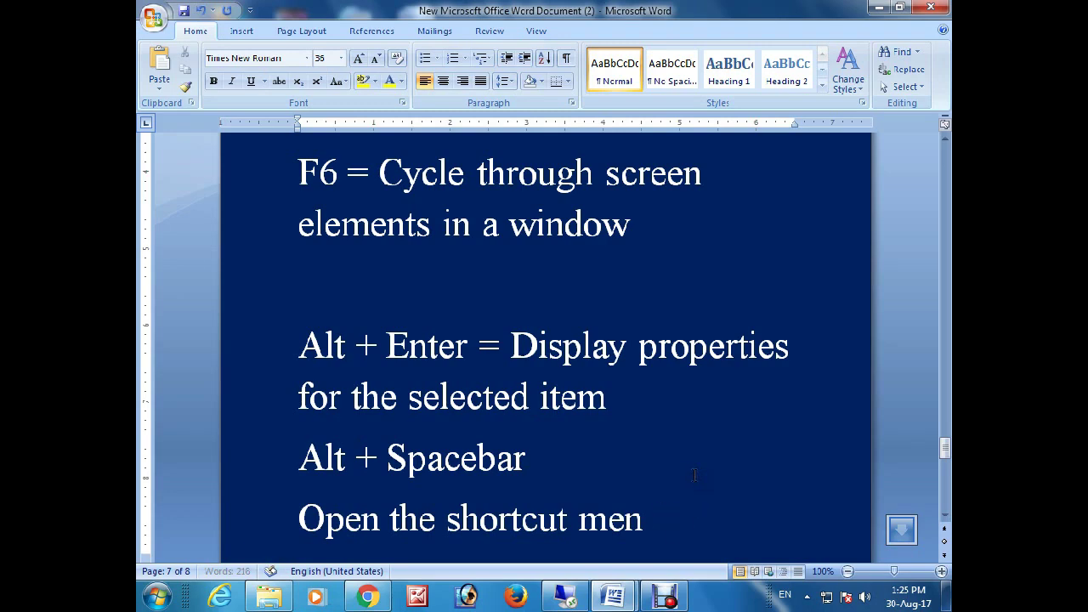
text( fu for the active)
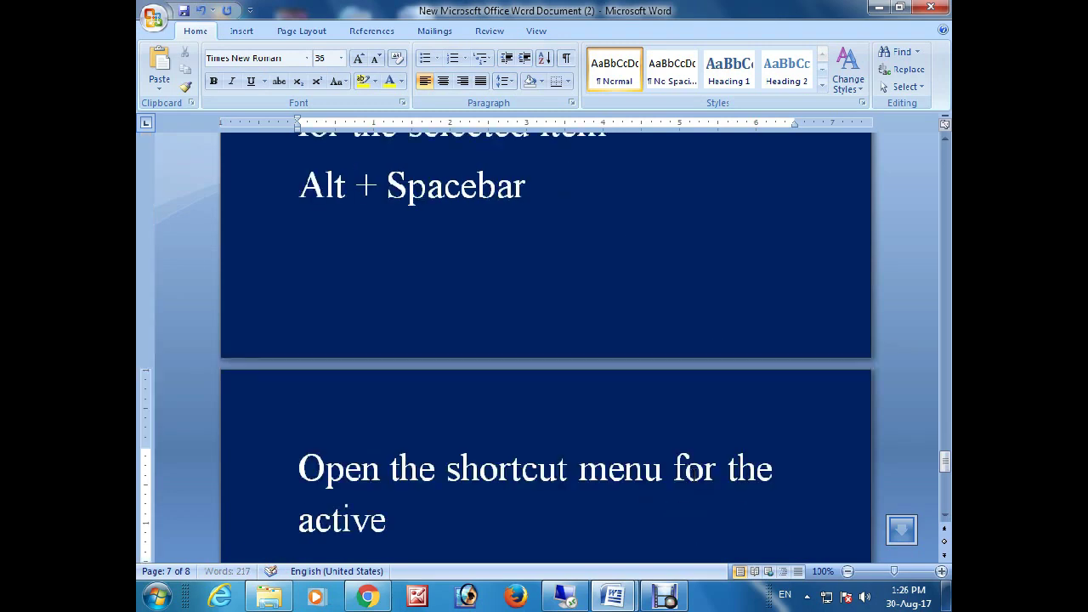
text( window)
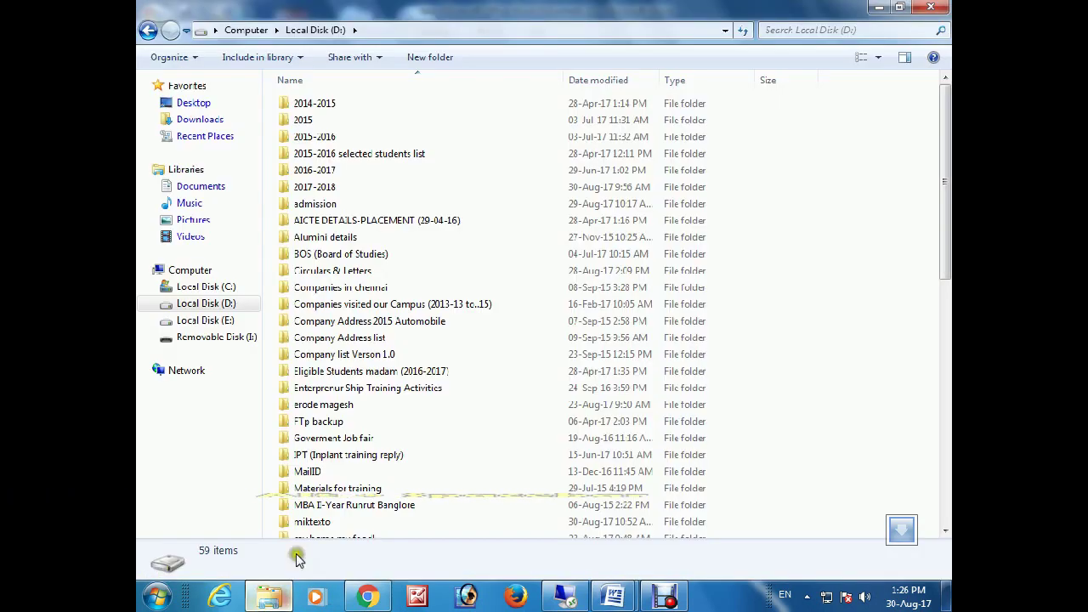
Step: Show the Alt+Space system menu in Explorer and Chrome, then begin the 'Alt + Tab' line in Word
key(alt+space)
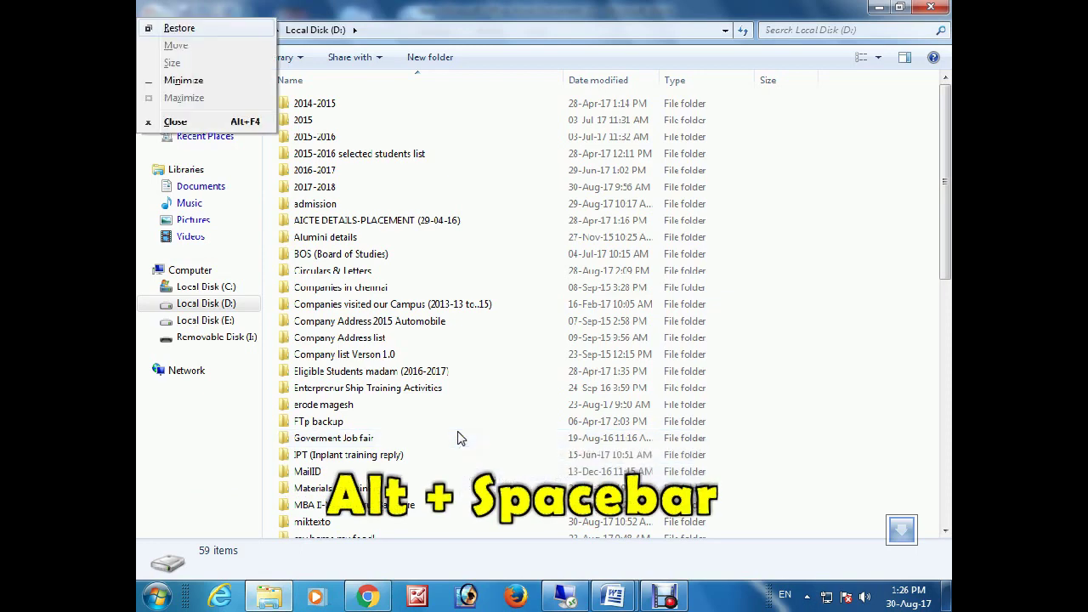
key(n)
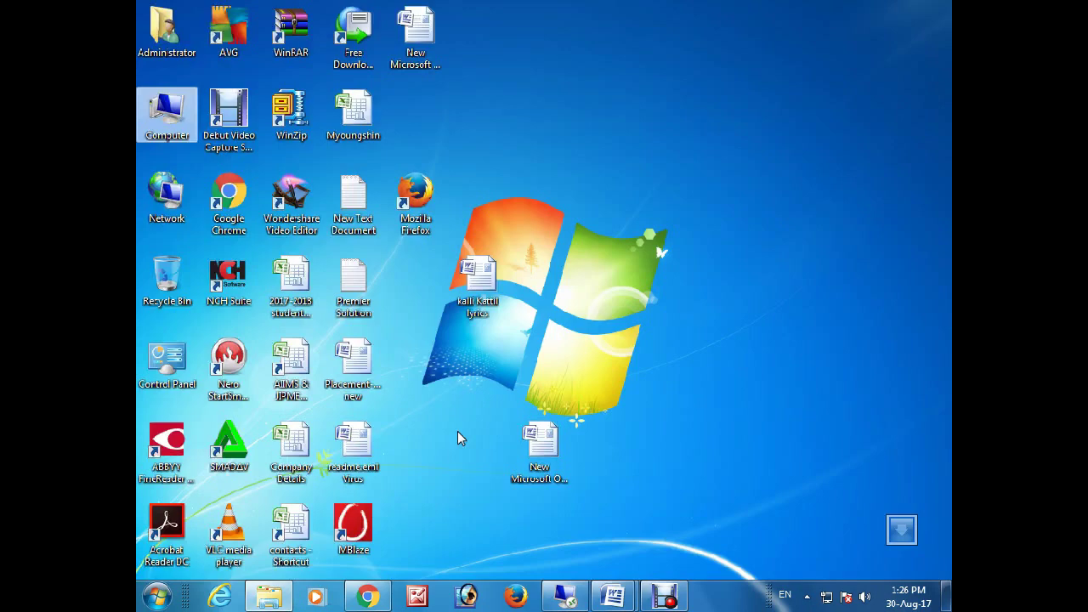
click(367, 595)
key(alt+space)
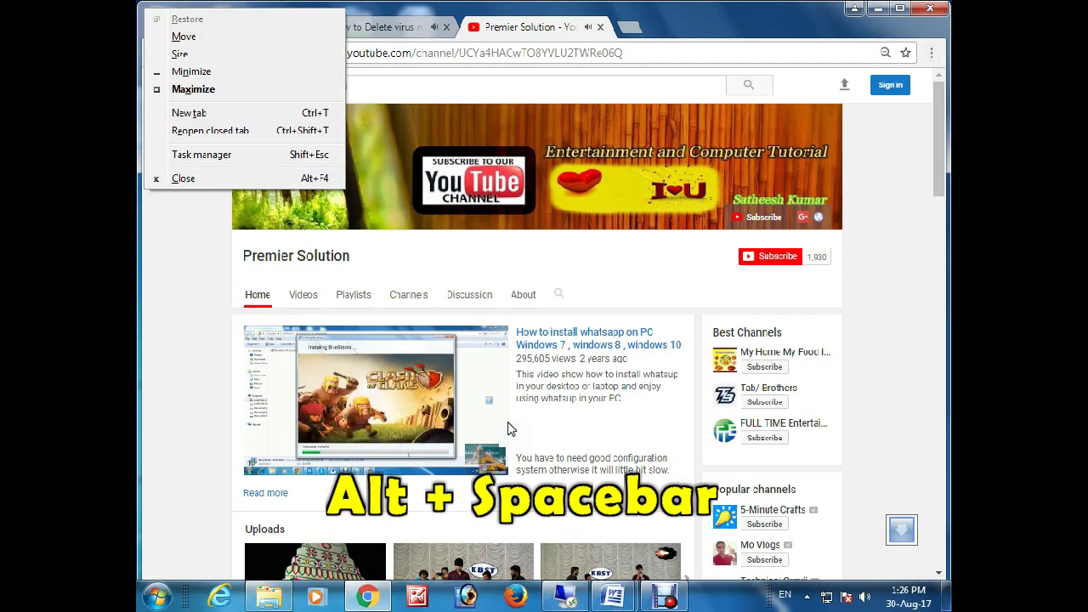
key(Escape)
text(a)
text(b)
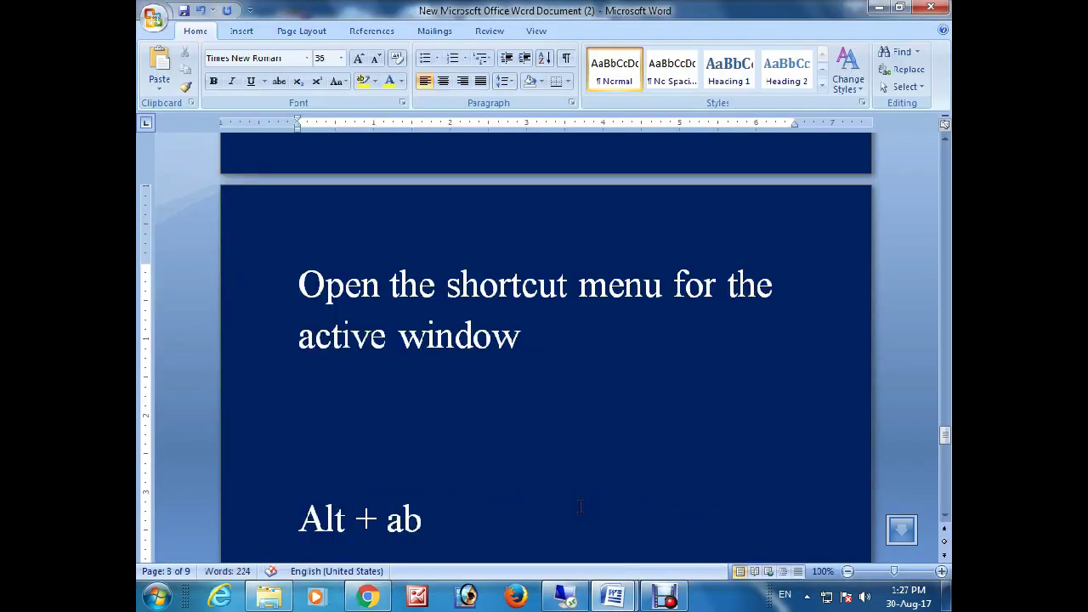
key(BackSpace)
key(BackSpace)
Step: Describe Alt + Tab as 'Switch between open apps' and demonstrate switching apps
text(Tab)
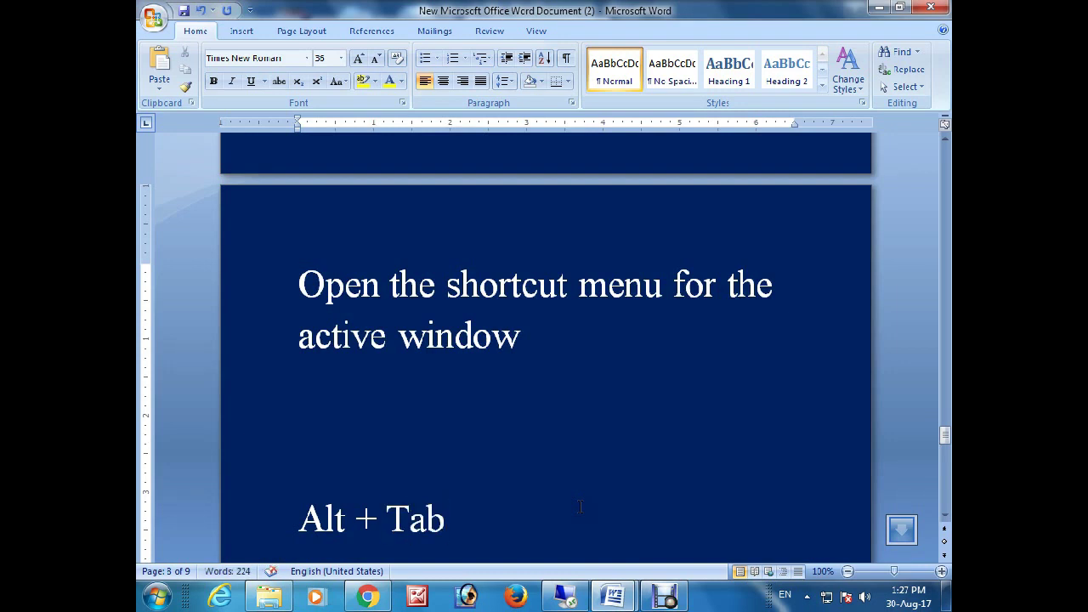
key(Return)
text(w)
key(BackSpace)
text(swit)
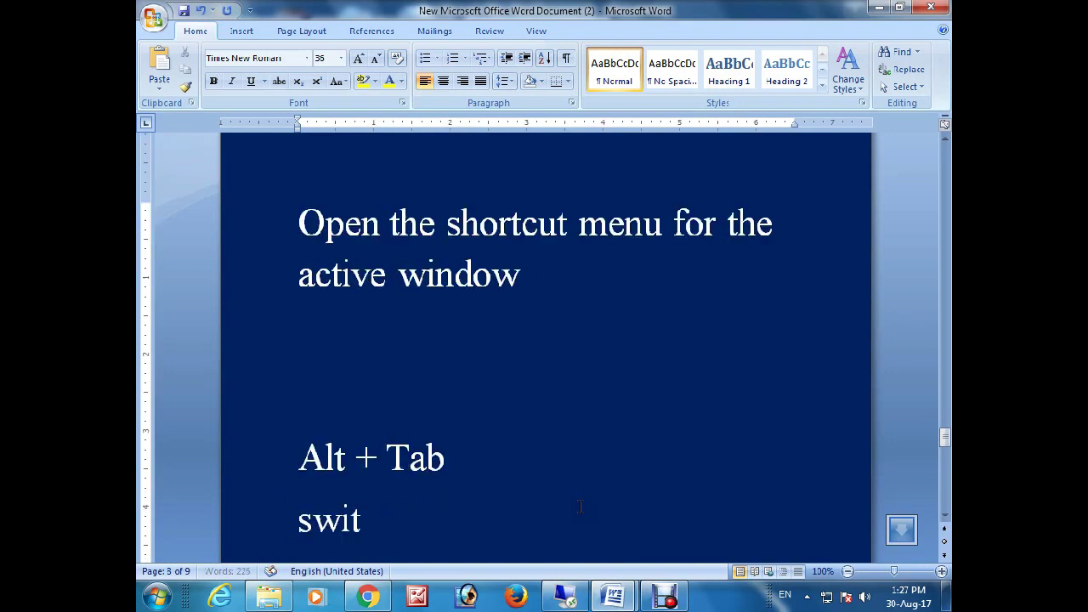
text(ch between op)
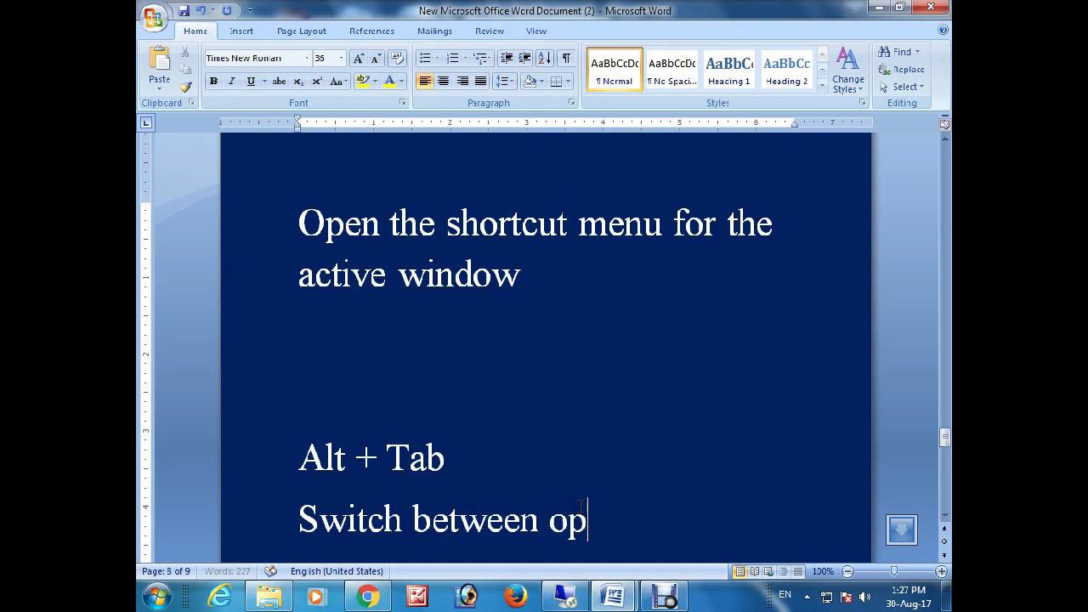
text(en apps)
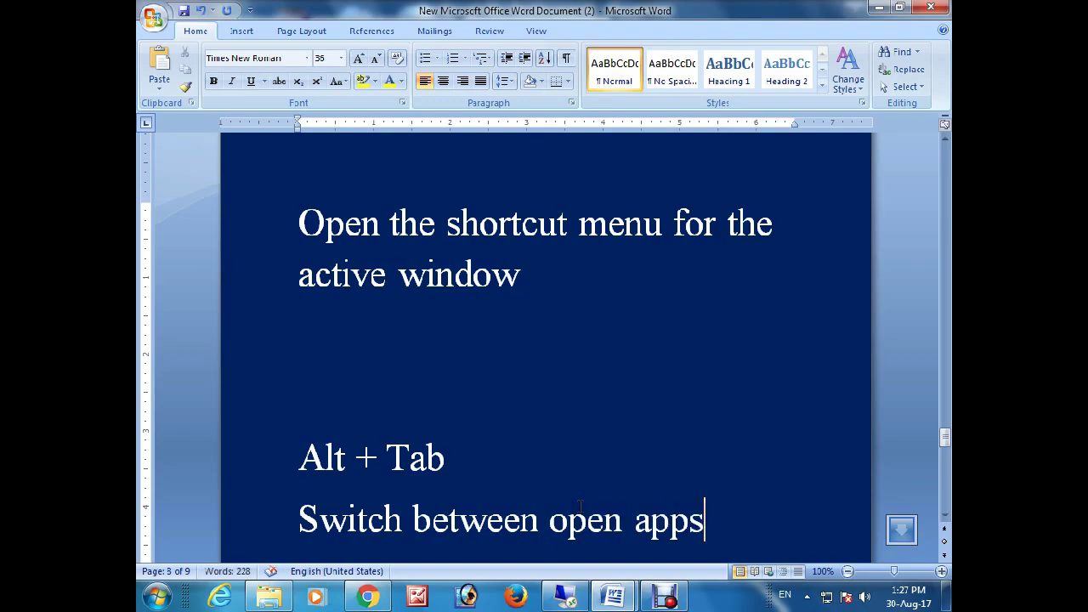
key(alt+Tab)
key(alt+Tab)
key(alt+Tab)
key(alt+Tab)
key(alt+Tab)
key(alt+Tab)
Step: Type the heading line 'Some windows key shortcuts'
text(key shortcuts)
key(Home)
text(The)
key(BackSpace)
key(BackSpace)
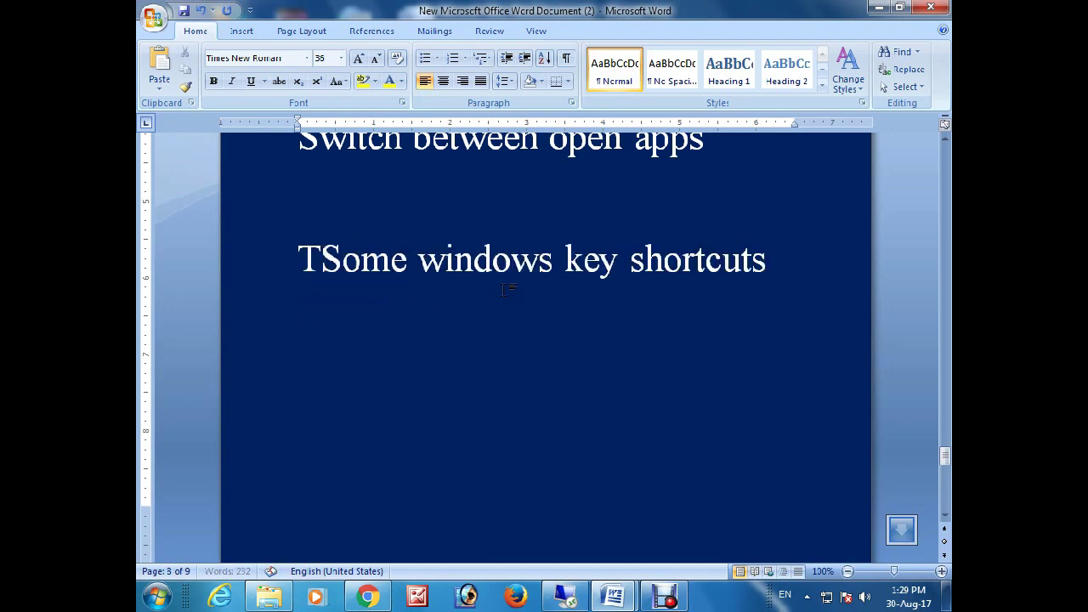
Step: Add 'Win+E= open my computer' below the heading and demonstrate Win+E
key(BackSpace)
key(Down)
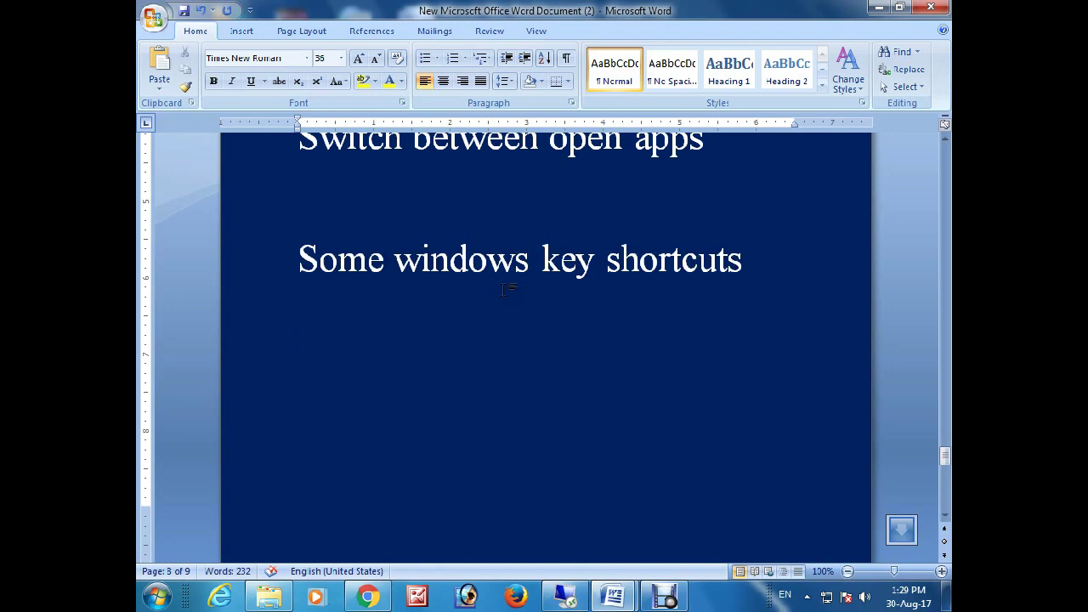
text(win)
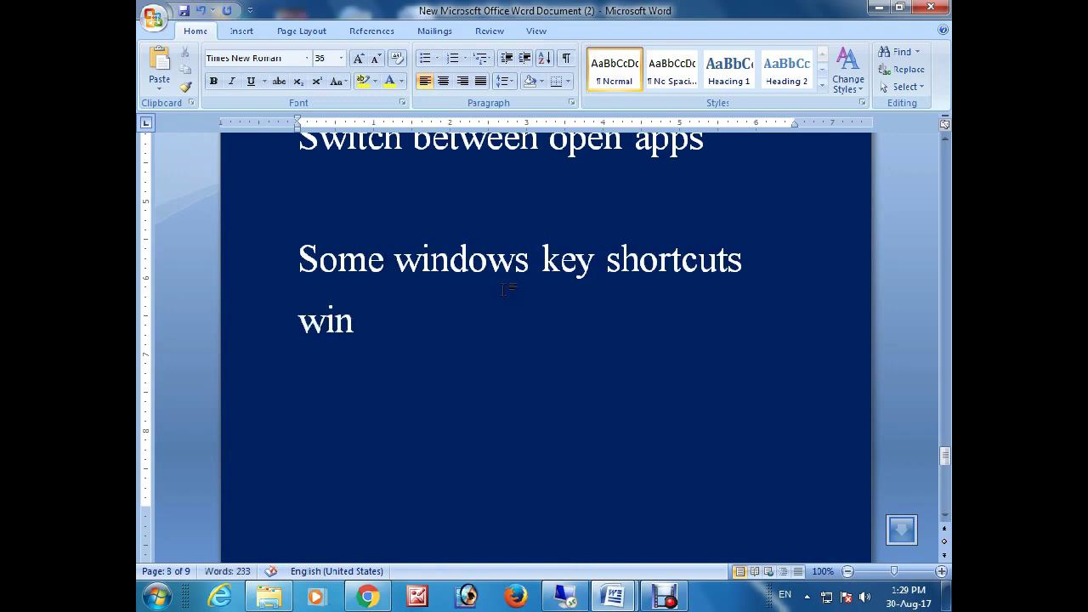
text(Win+)
text(E= open my com)
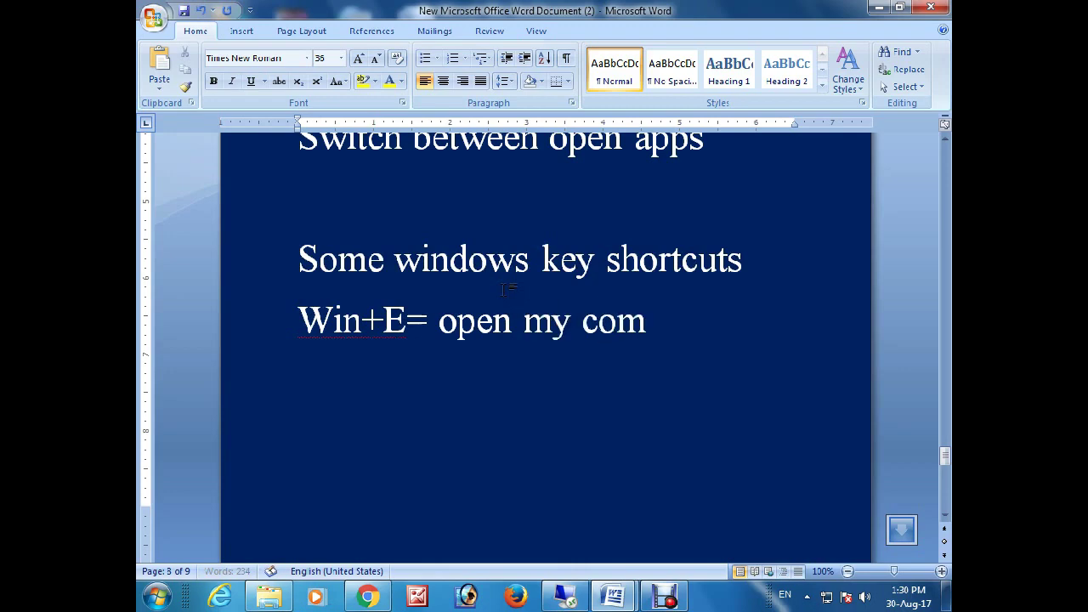
text(puter)
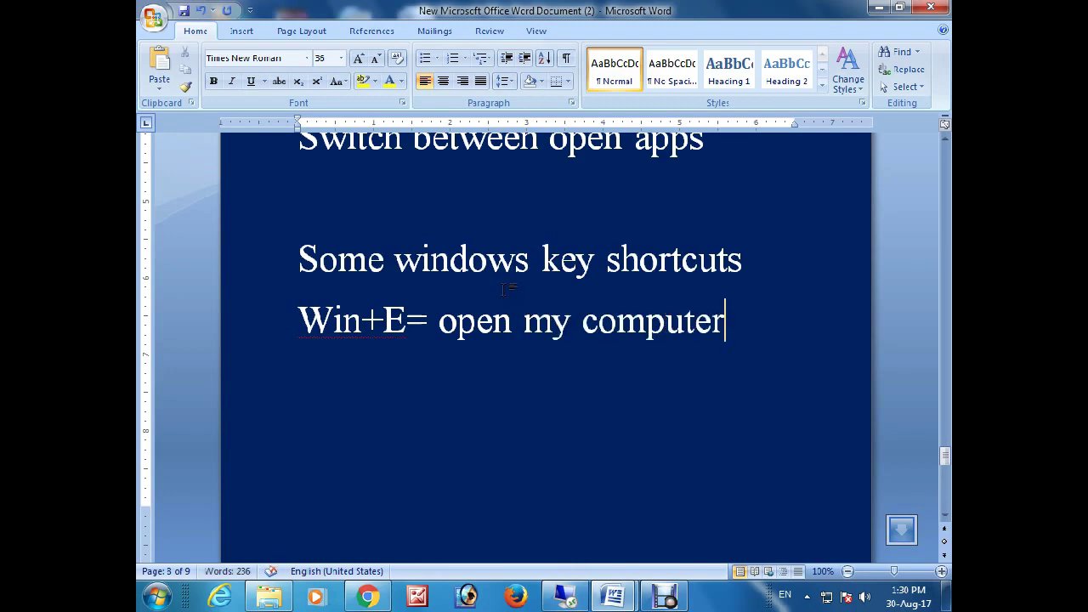
key(super+e)
key(super+e)
Step: Add 'Win +D = It will minimize all the open windows', demonstrate it, and begin 'Once again press the same'
text(win )
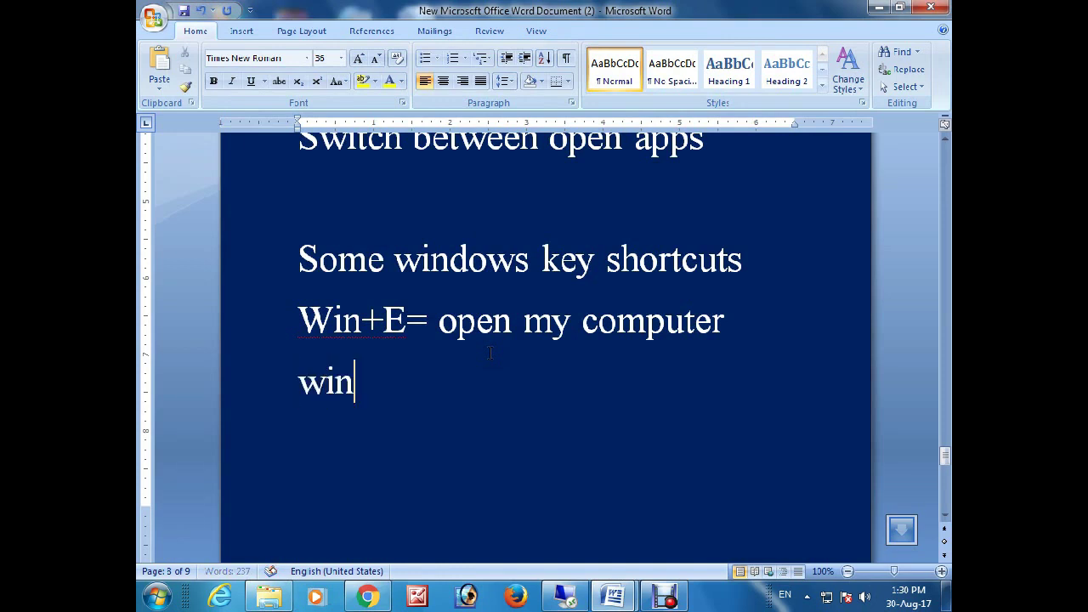
text(d)
key(BackSpace)
text(D )
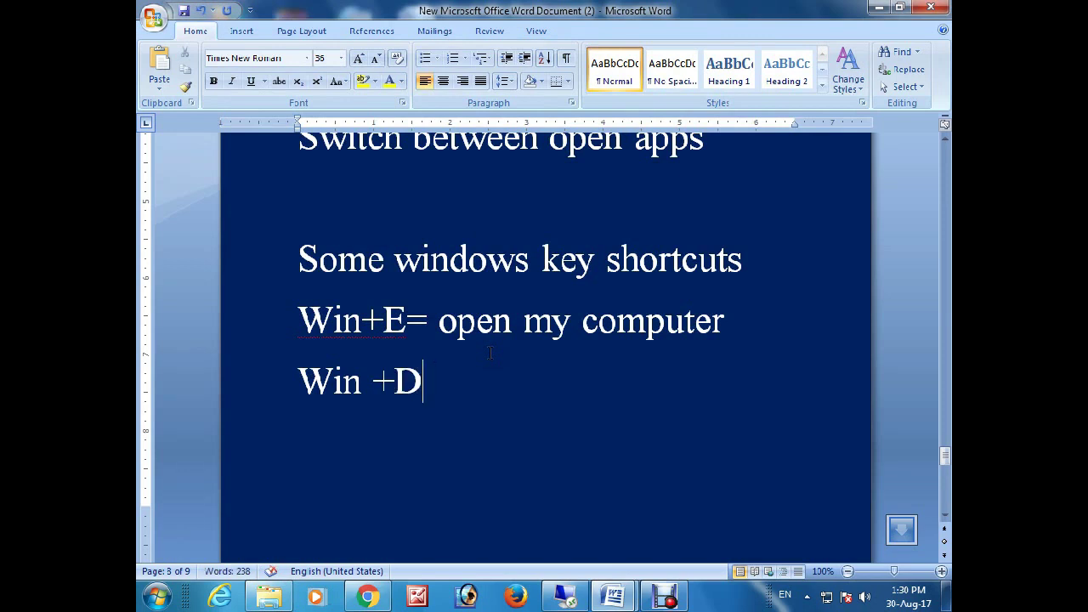
text(=  )
text(It will miniz)
key(BackSpace)
text(si)
key(BackSpace)
key(BackSpace)
text(mize all th e)
key(BackSpace)
key(BackSpace)
text(e open windows.)
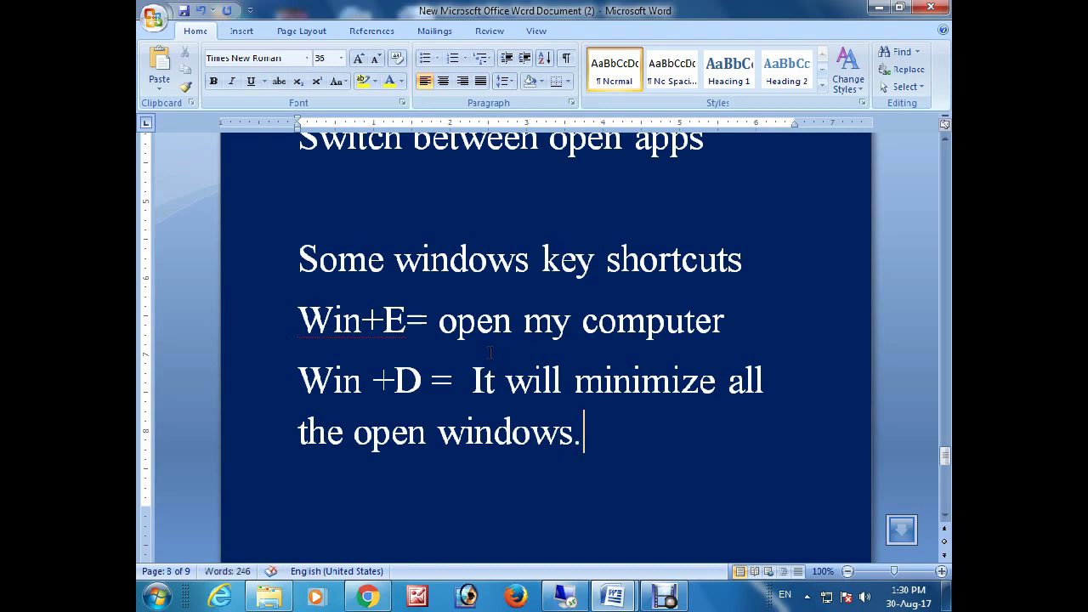
key(super+d)
key(super+d)
key(Return)
text(Once again)
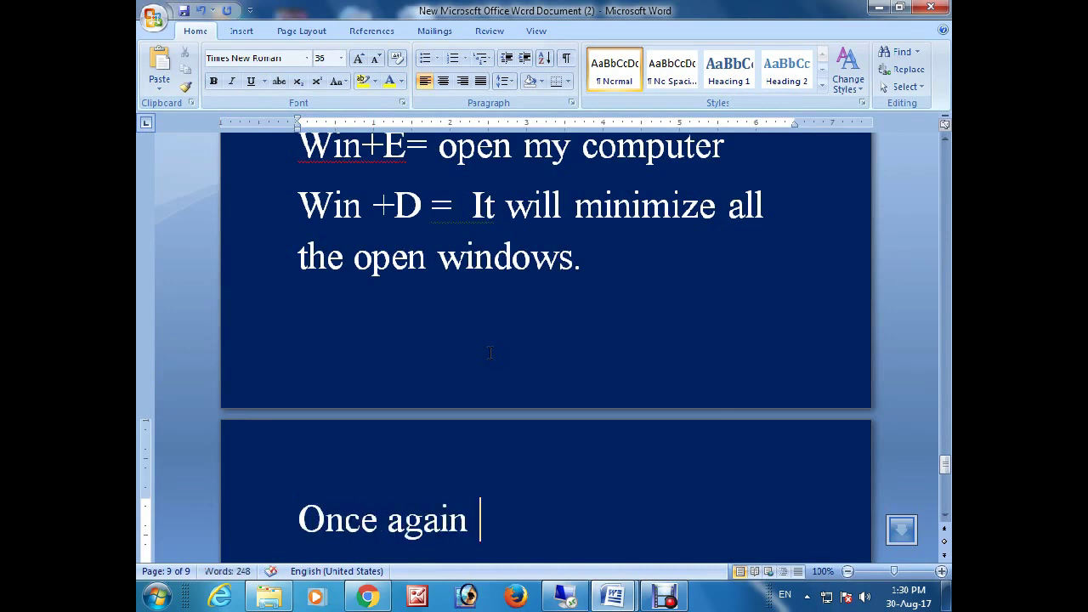
text( press the )
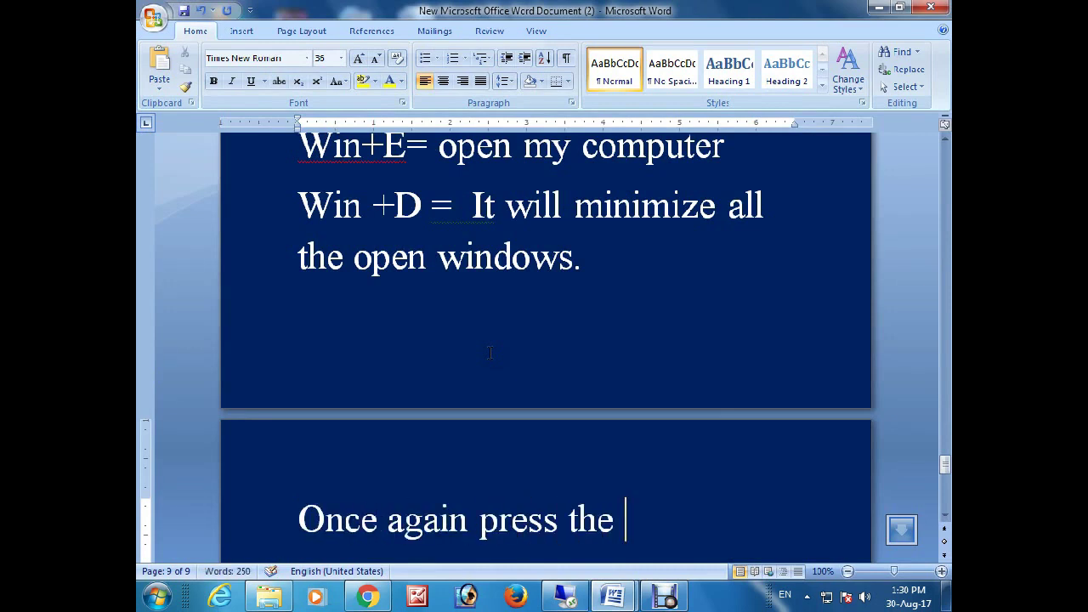
text(same (win))
Step: Correct the note to '(win+D)' and finish it with 'maximize the minimize windows.'
key(Left)
text(w)
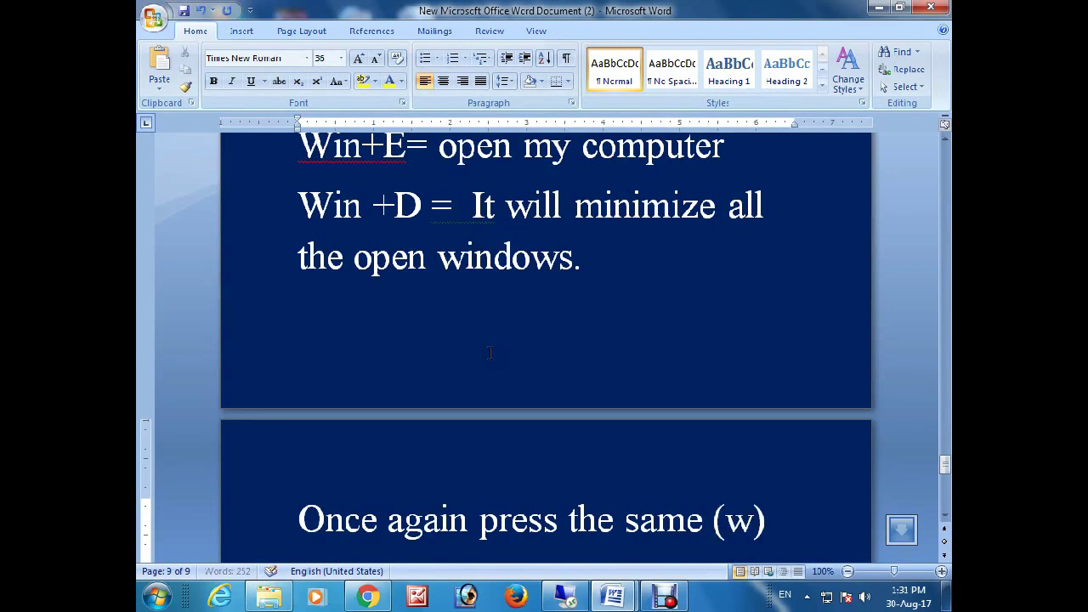
text(in+D)
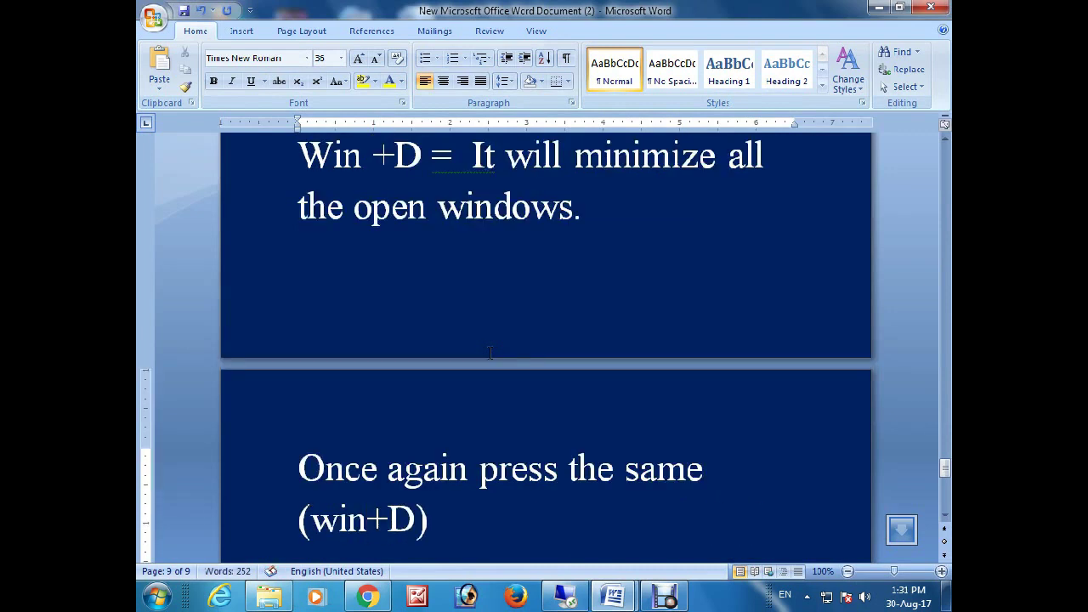
key(Right)
text(maxi)
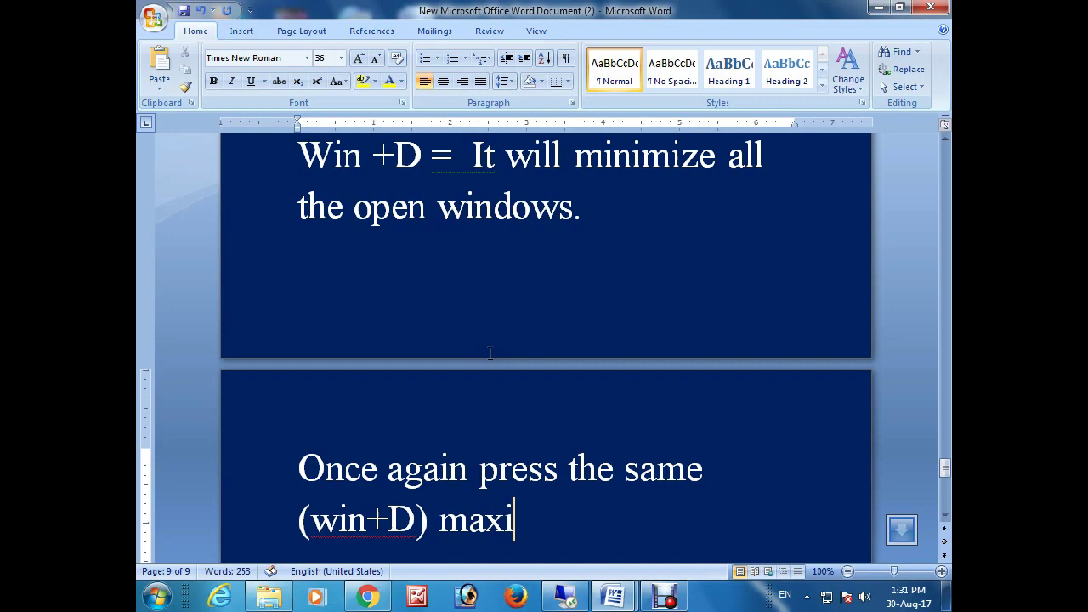
text(mize the )
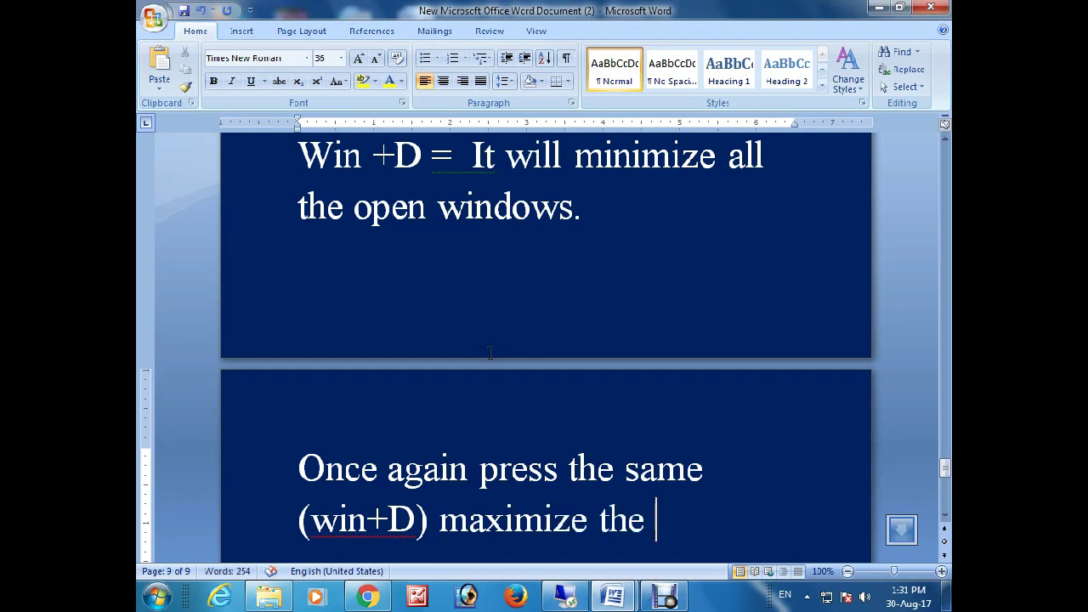
text(min)
key(BackSpace)
text(miz)
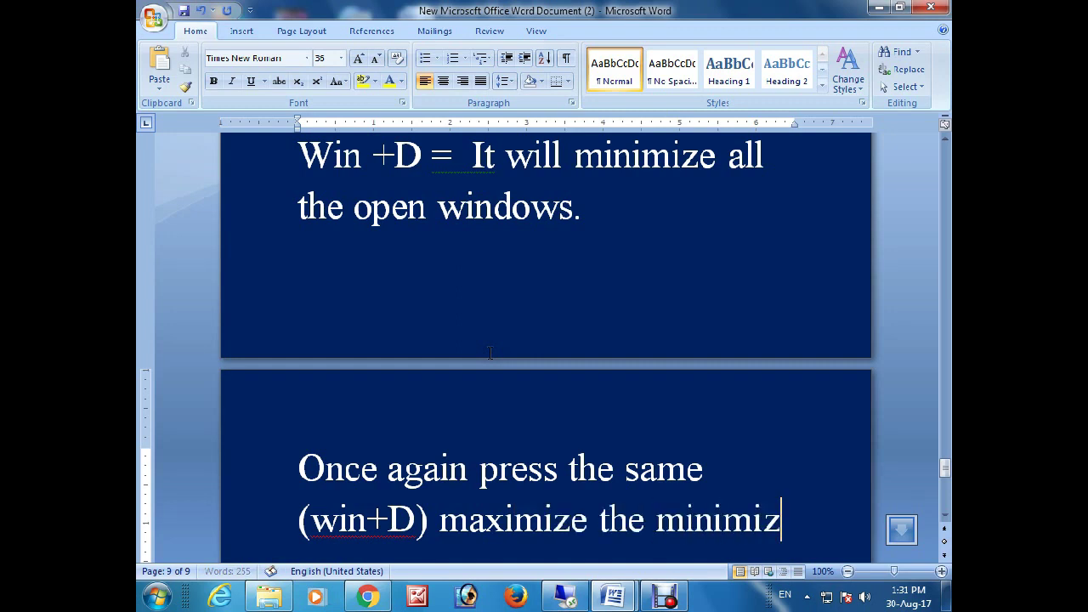
text(e windows.)
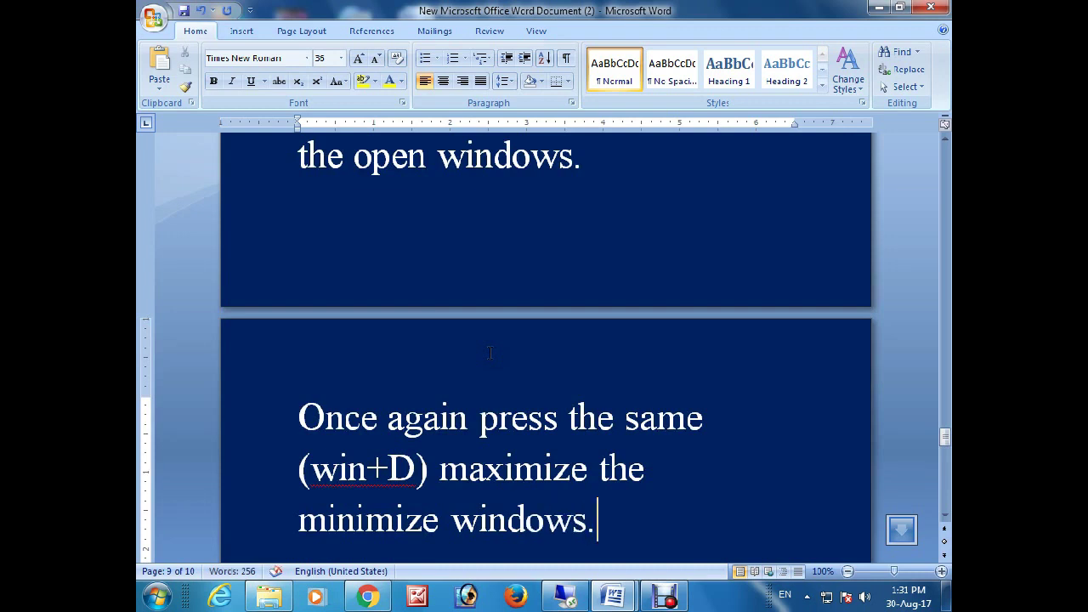
key(Return)
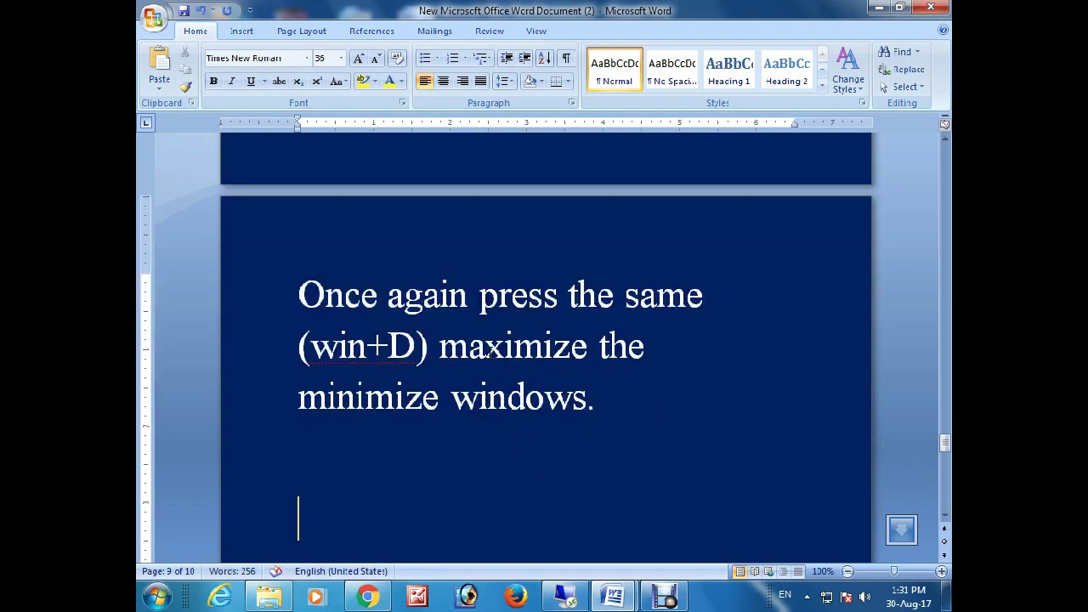
Step: Add the entry 'Win+ L= lock your computer'
text(windows)
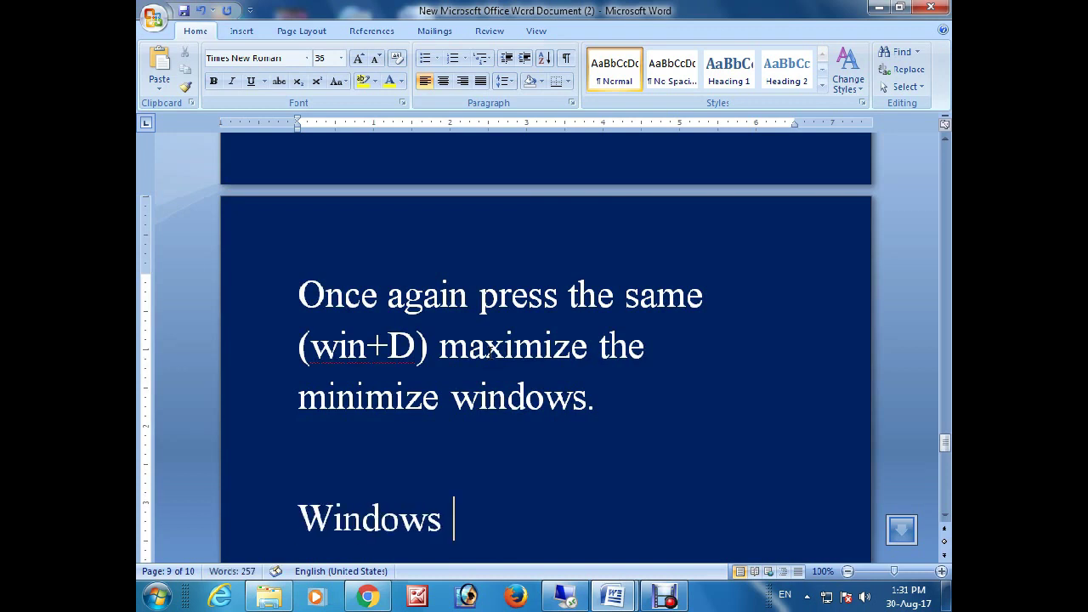
key(BackSpace)
key(BackSpace)
key(BackSpace)
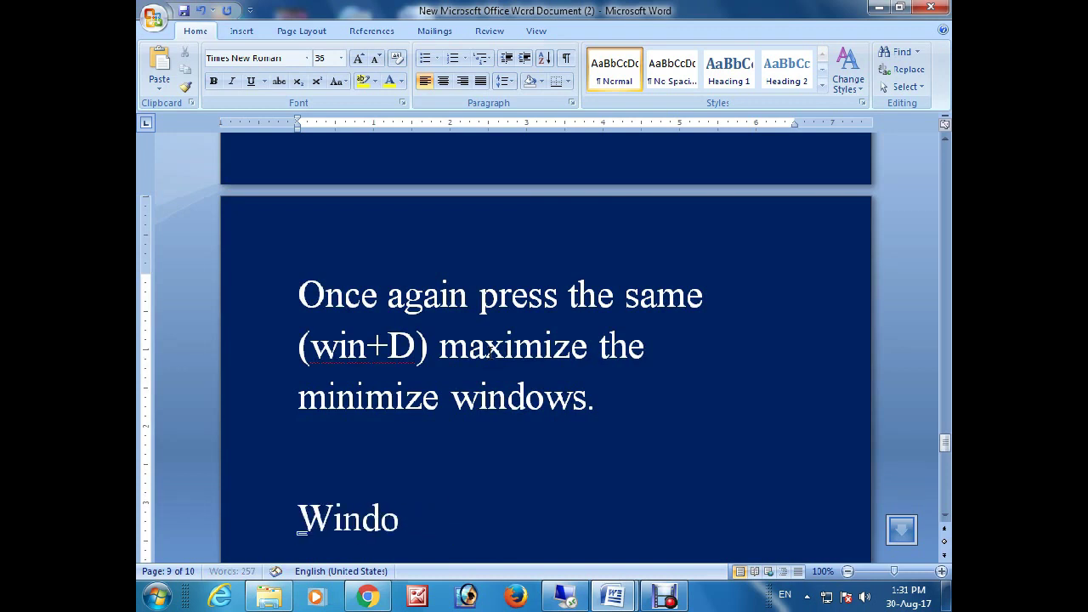
key(BackSpace)
key(BackSpace)
text(+ L)
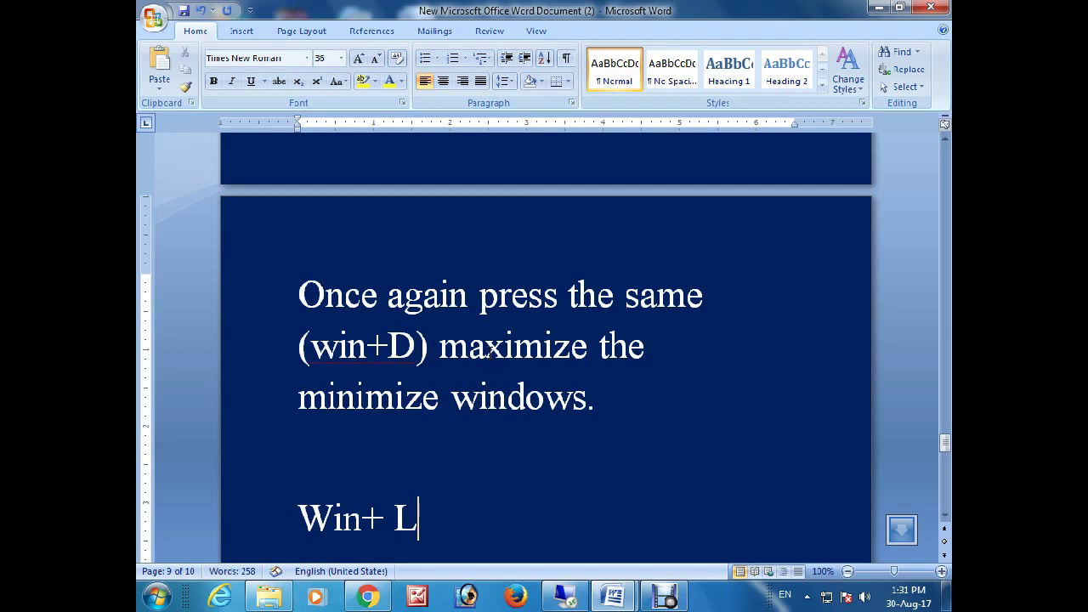
text(ooc)
key(BackSpace)
key(BackSpace)
key(BackSpace)
text(lock your)
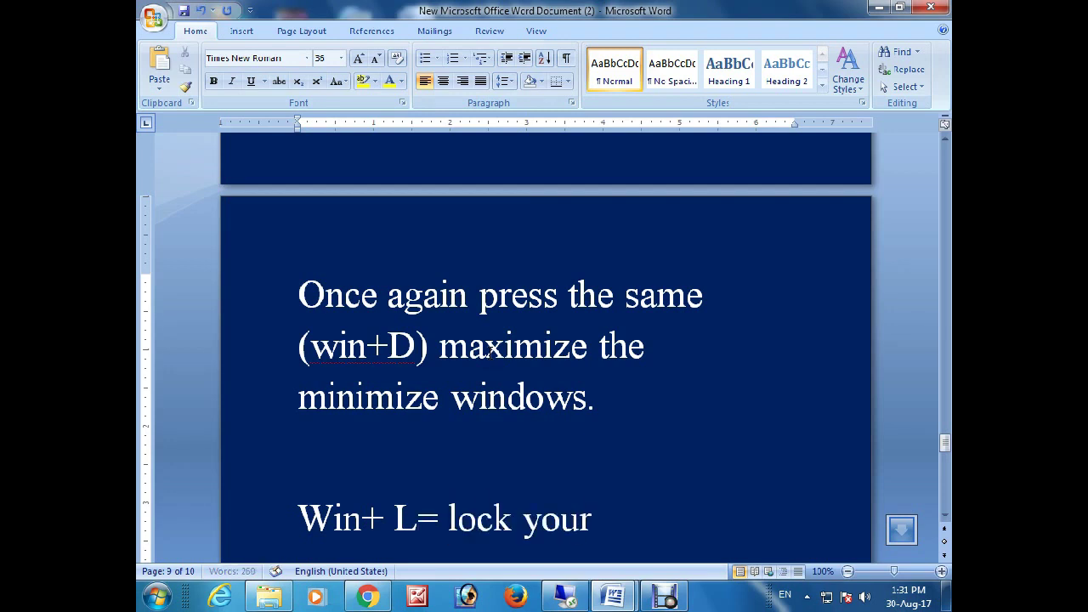
text( computer)
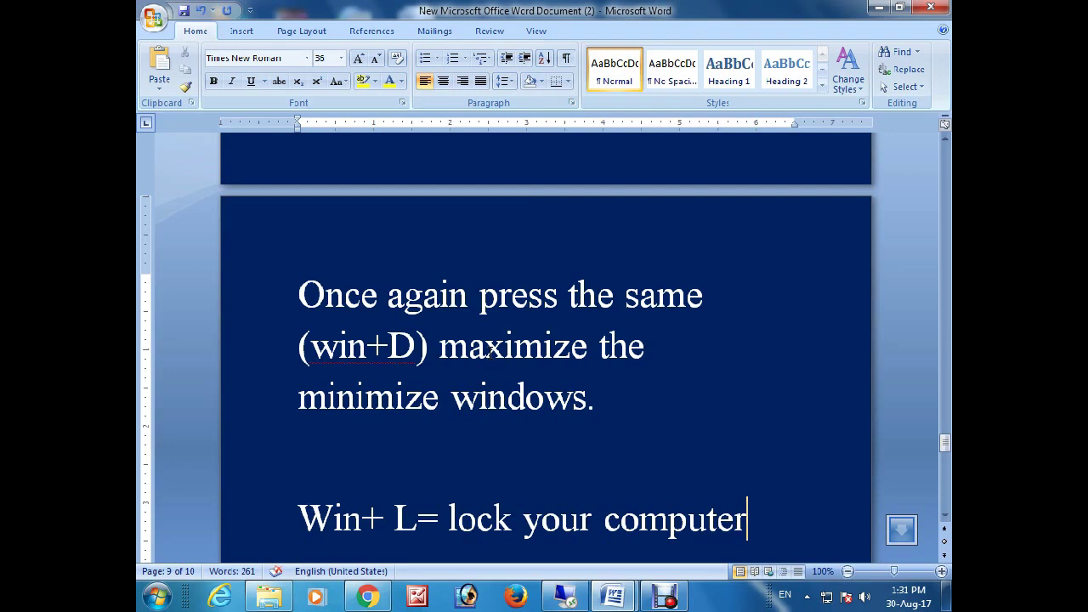
key(Return)
Step: Add 'Win+B = set focus in the notification area', fixing 'foucs', then demonstrate Win+B and Win+D
text(win+B = set fo)
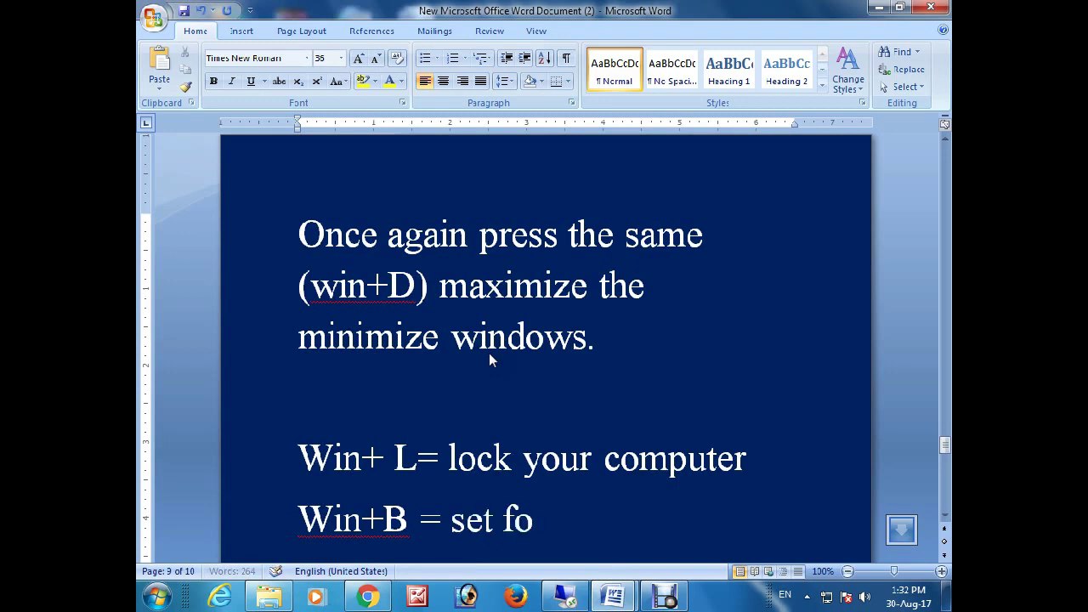
text(ucs in the)
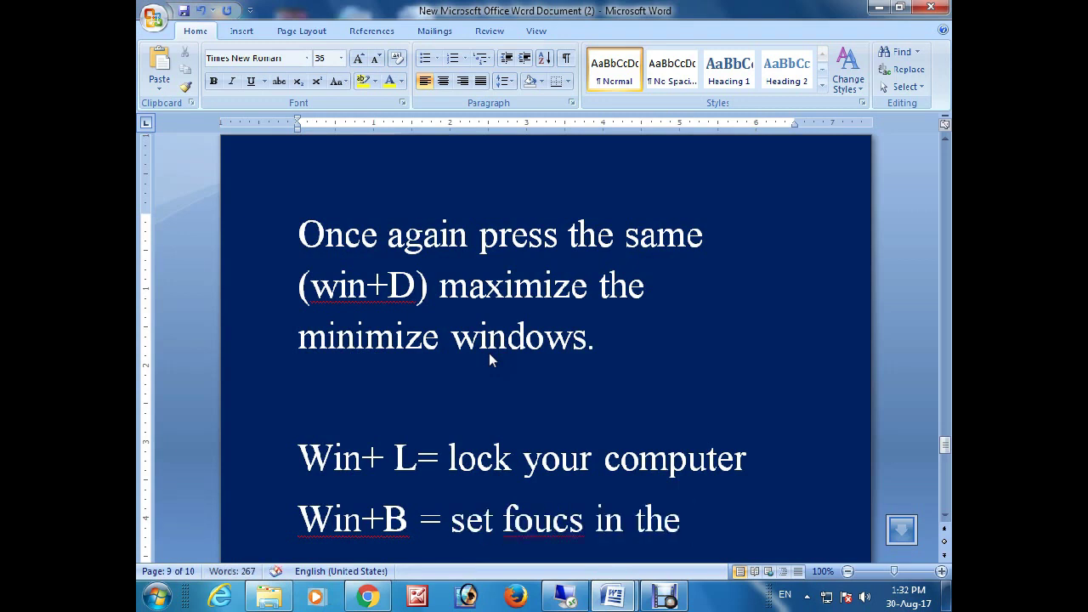
key(Left)
key(Left)
key(Left)
key(Left)
key(Left)
key(Delete)
key(Right)
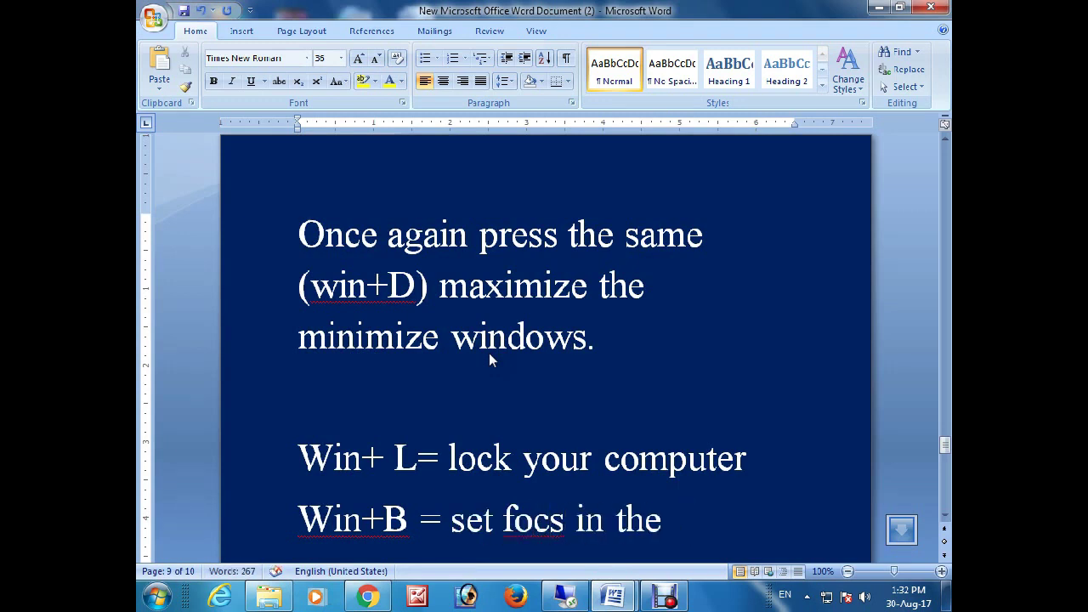
text(u)
key(Right)
key(Right)
key(Right)
key(Right)
key(Right)
key(Right)
key(Right)
key(Right)
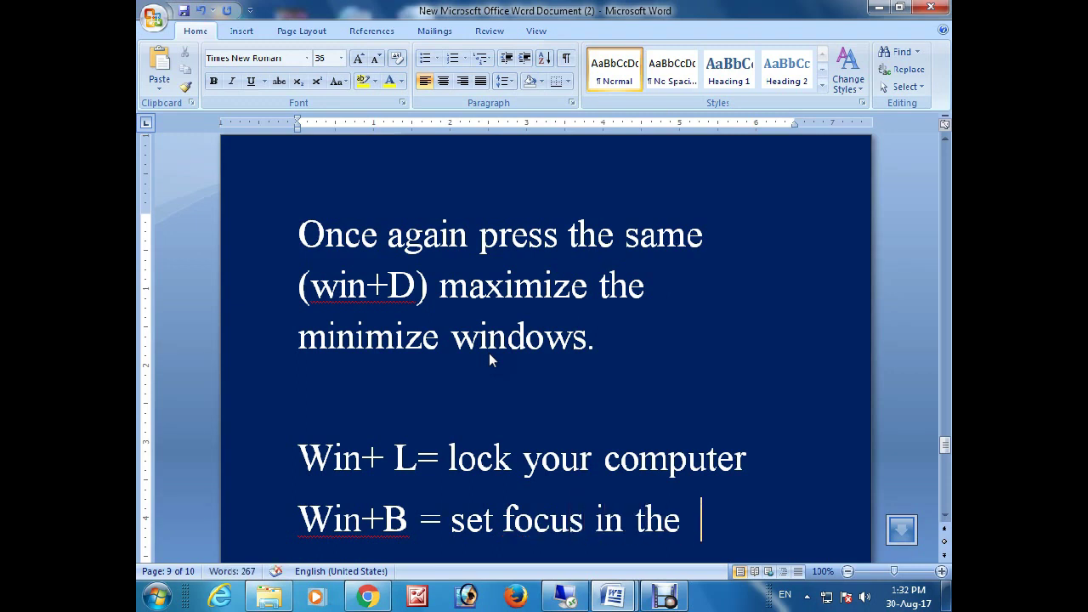
text(notification area)
key(Return)
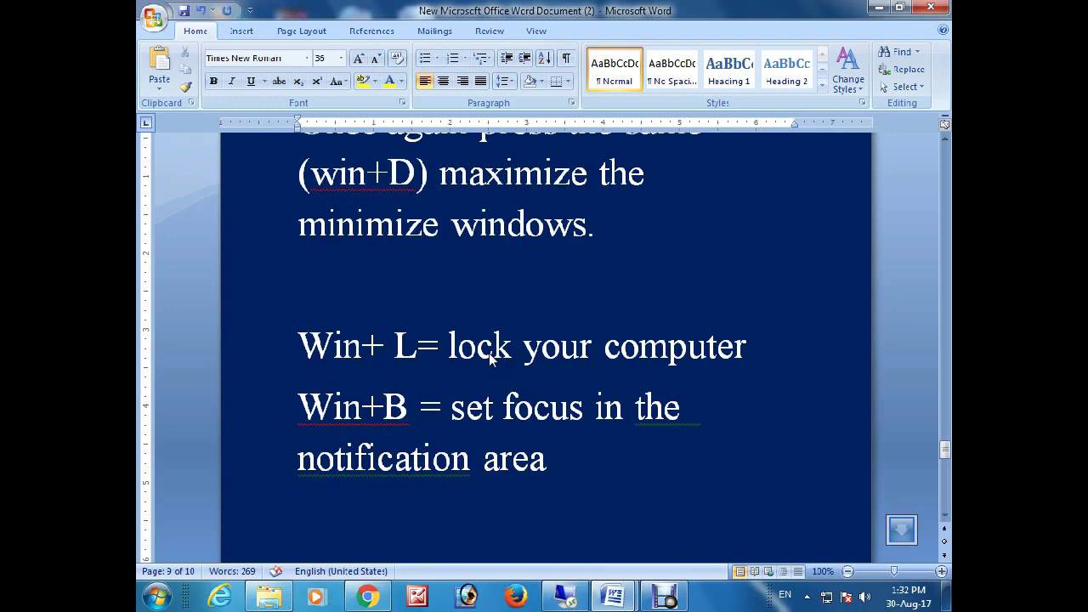
key(super+b)
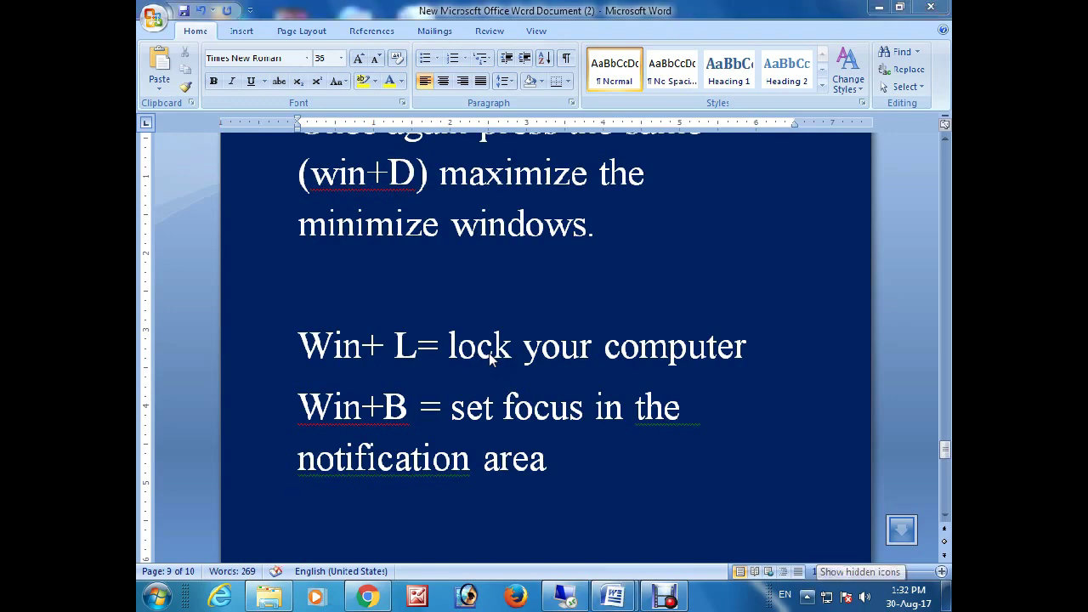
key(super+d)
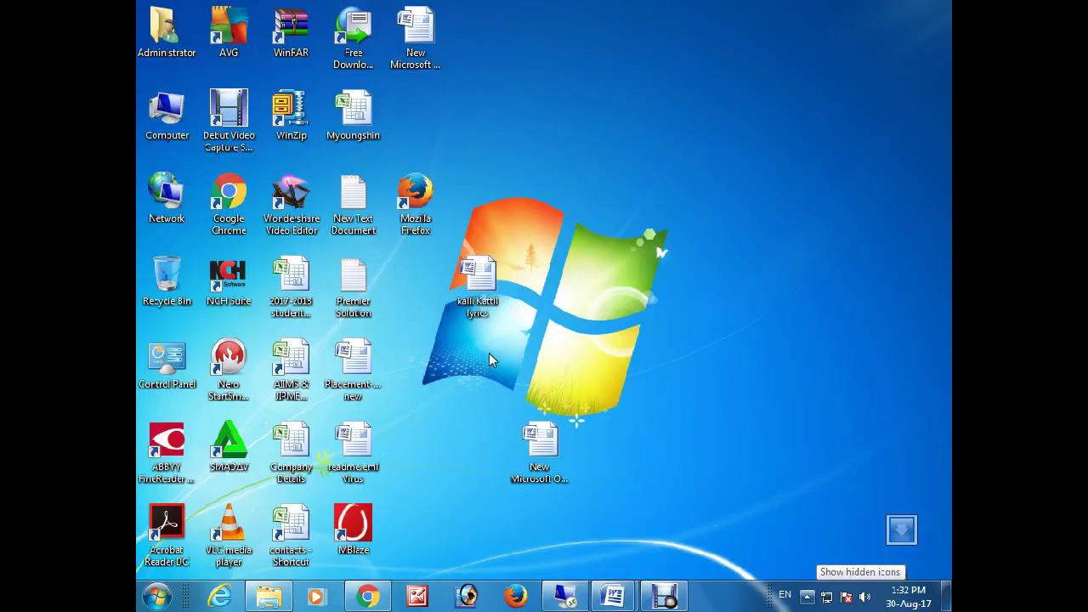
Step: Complete the 'Win+F= search' entry and demonstrate the Windows search window
key(super+d)
text(arch)
key(super+d)
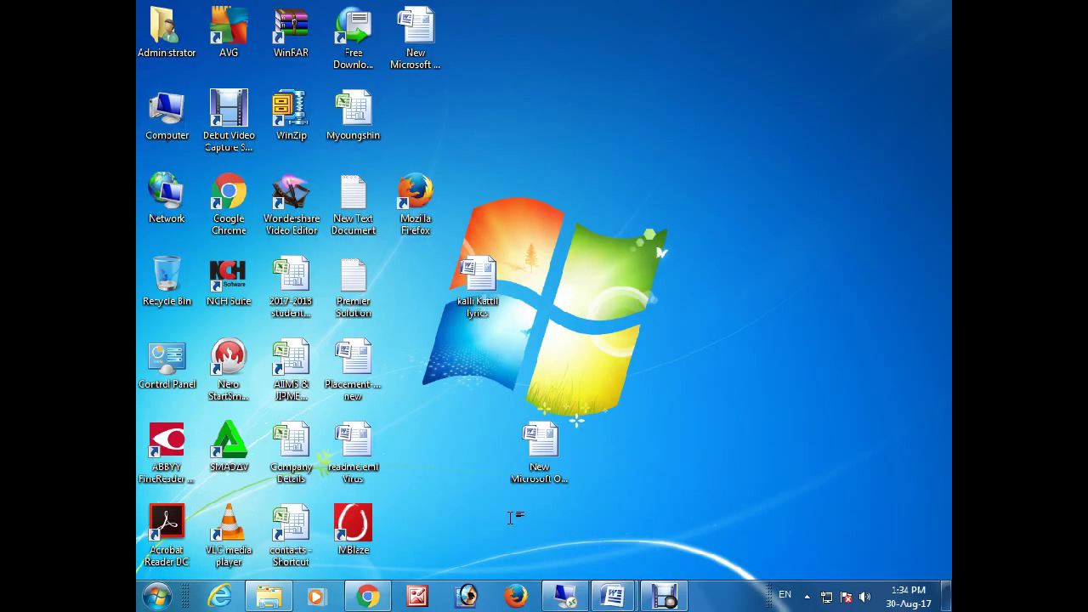
key(super+f)
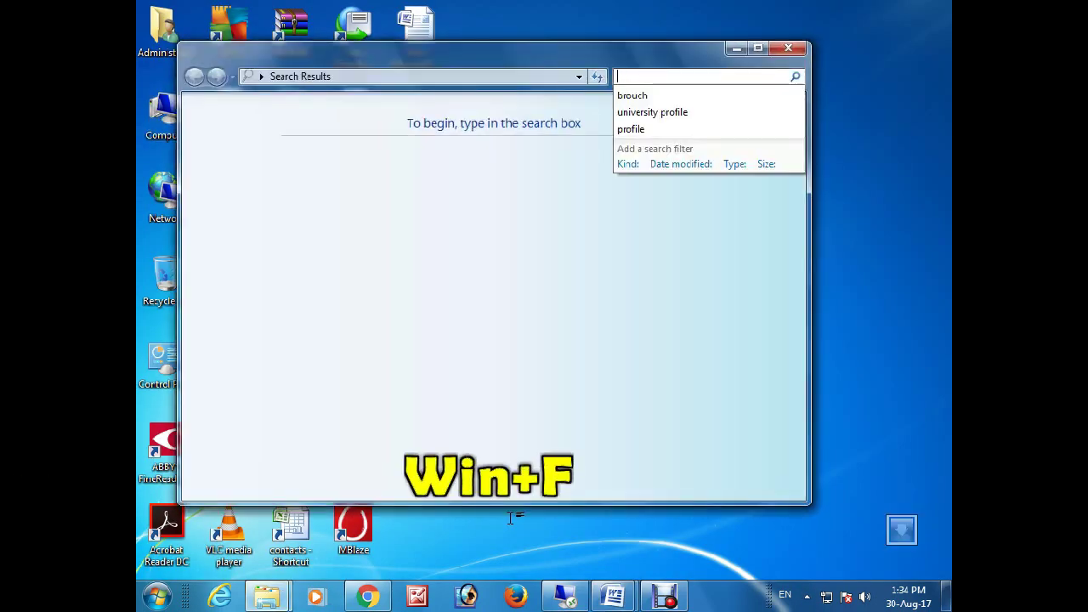
key(alt+Tab)
Step: Add 'Win+P = Choose a presentation display' and demonstrate the projection options
text(Win+P = C)
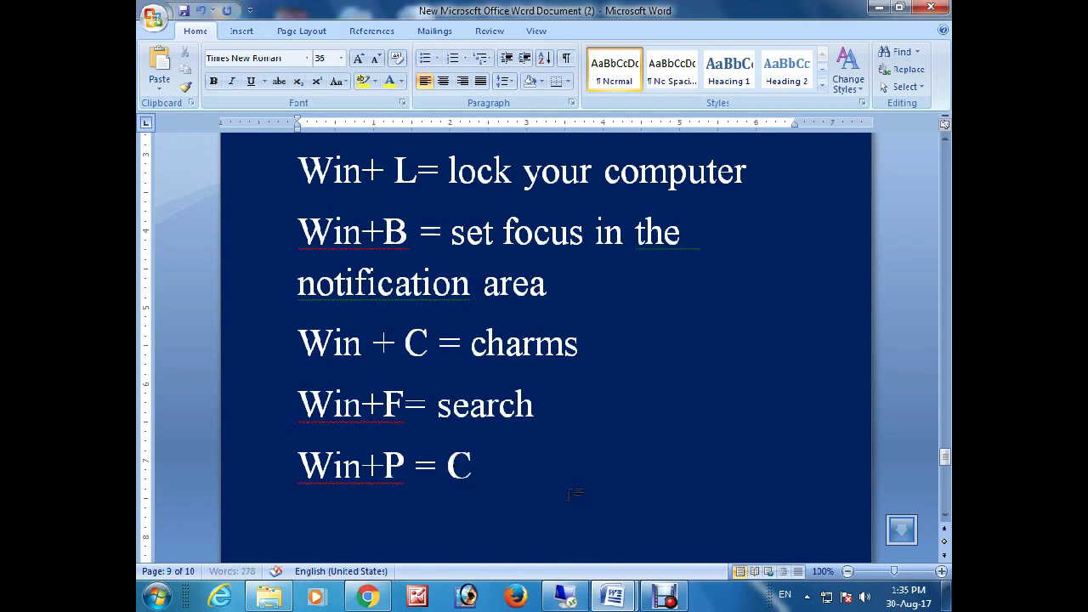
text(hoose a presen)
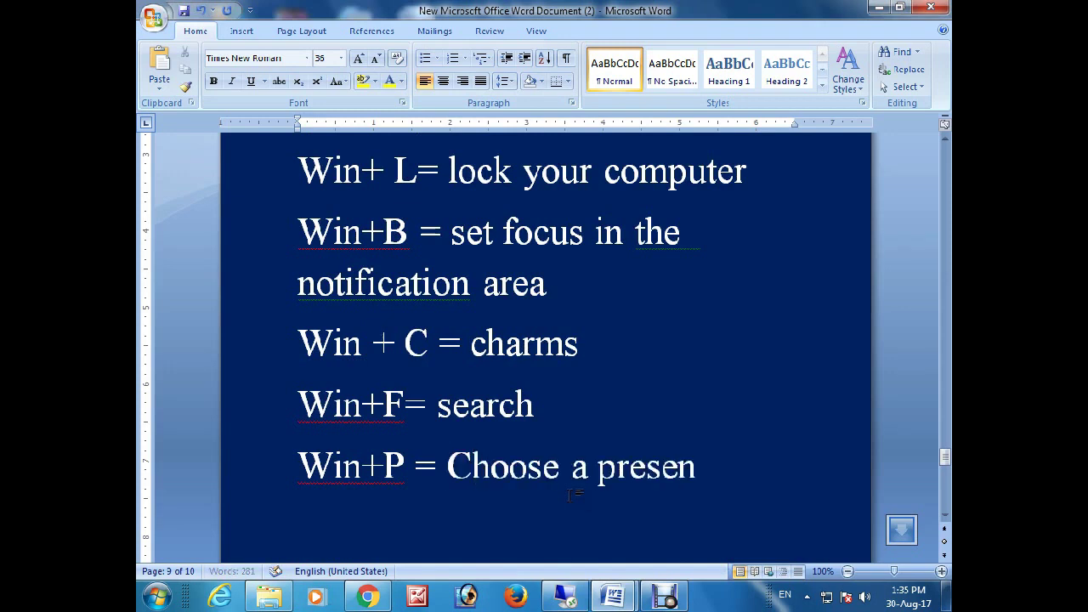
text(tation display)
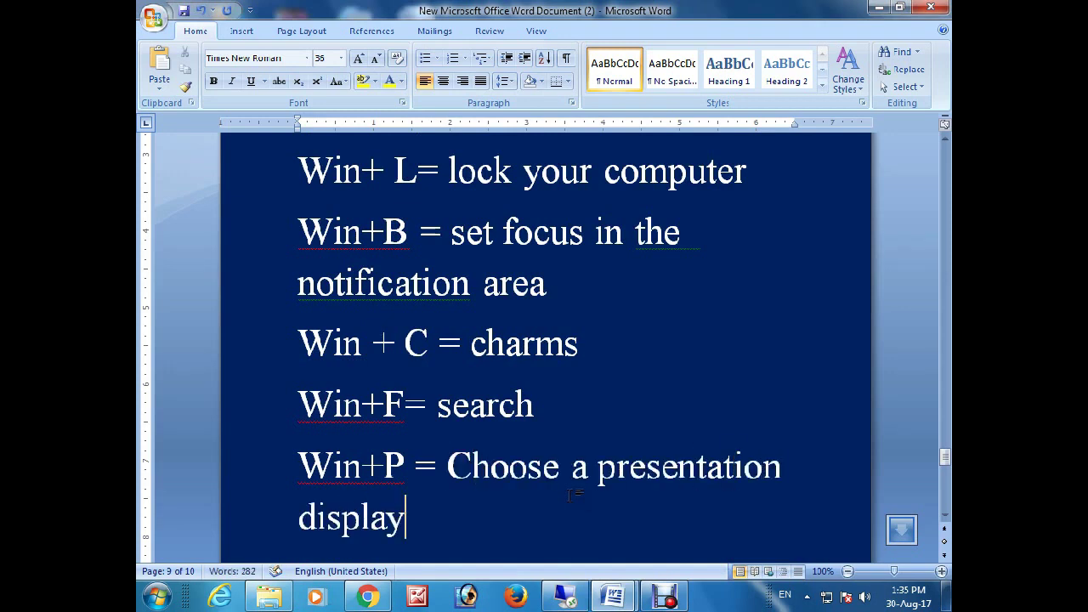
key(super+p)
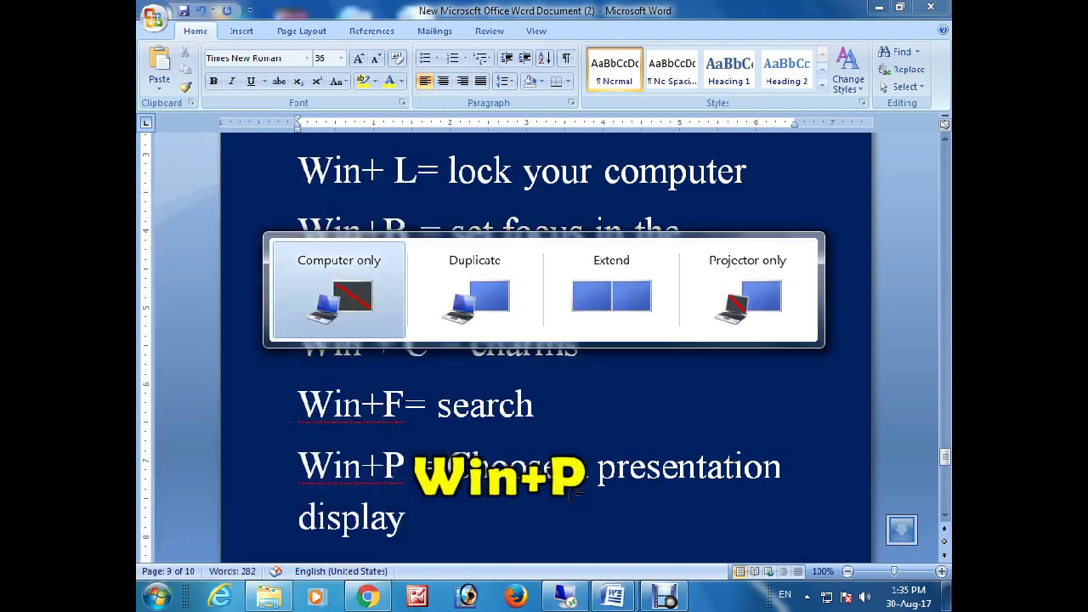
key(Right)
key(Right)
key(Right)
key(Left)
key(Left)
key(Left)
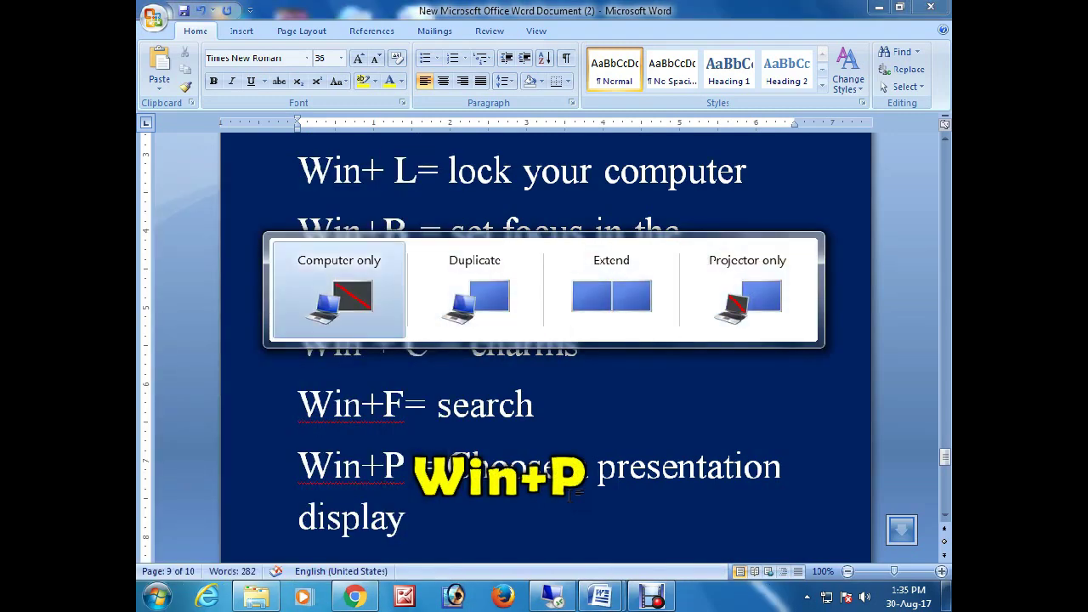
key(Left)
key(Escape)
Step: Add 'Win+R = open the run dialog box' and demonstrate the Run dialog
key(Return)
text(Win+R = o)
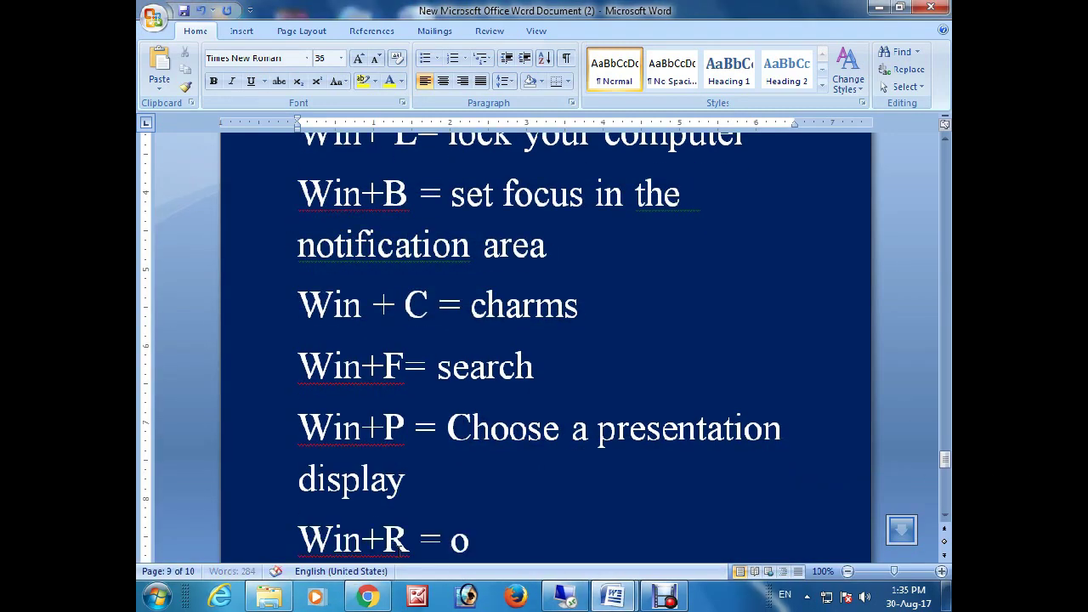
text(pen the run dial)
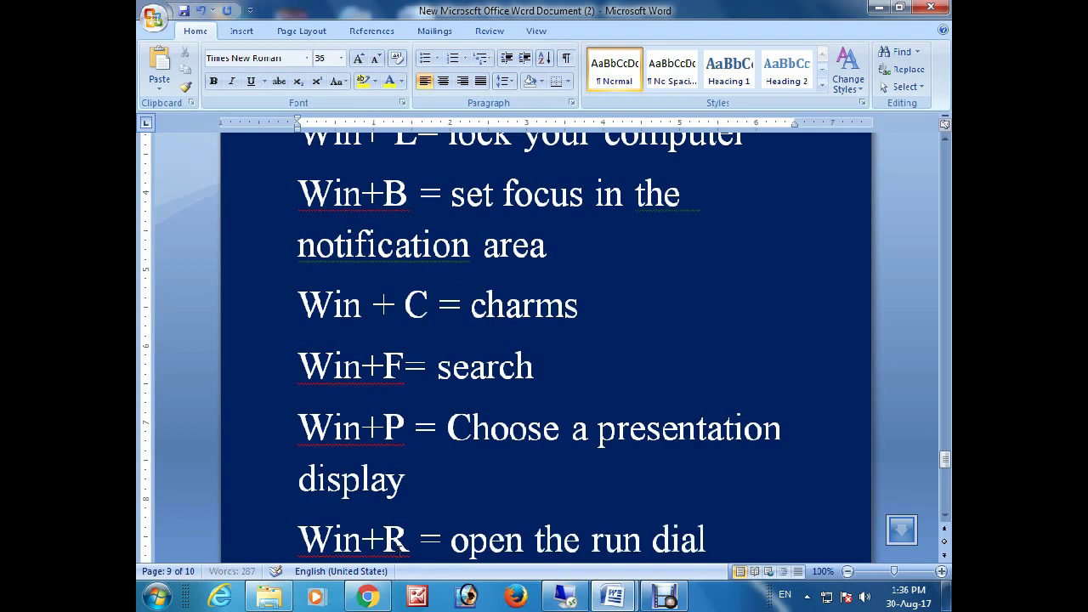
text(og b)
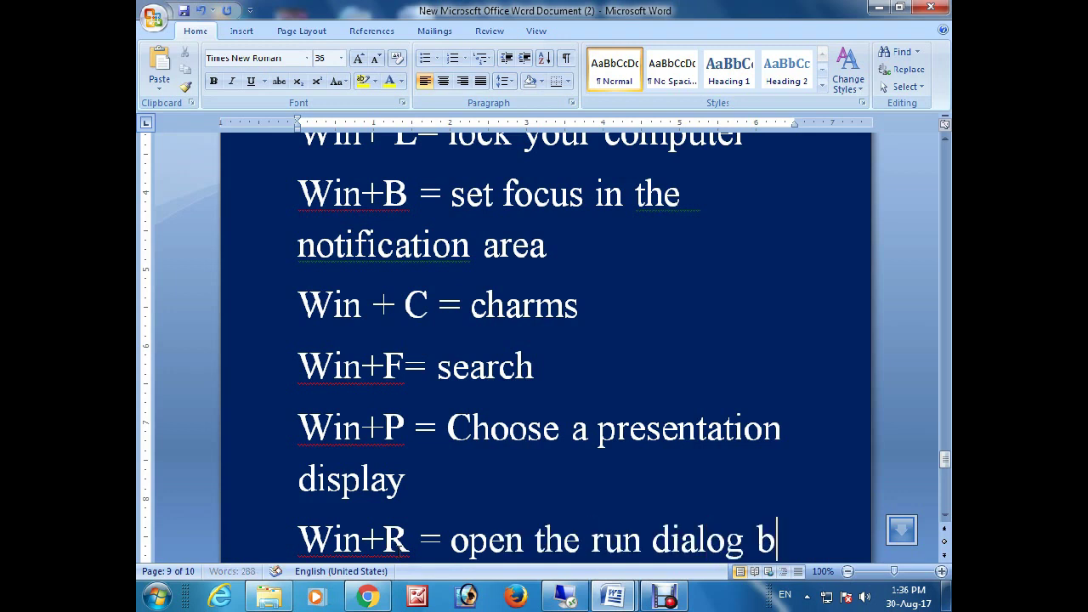
text(ox)
key(super+r)
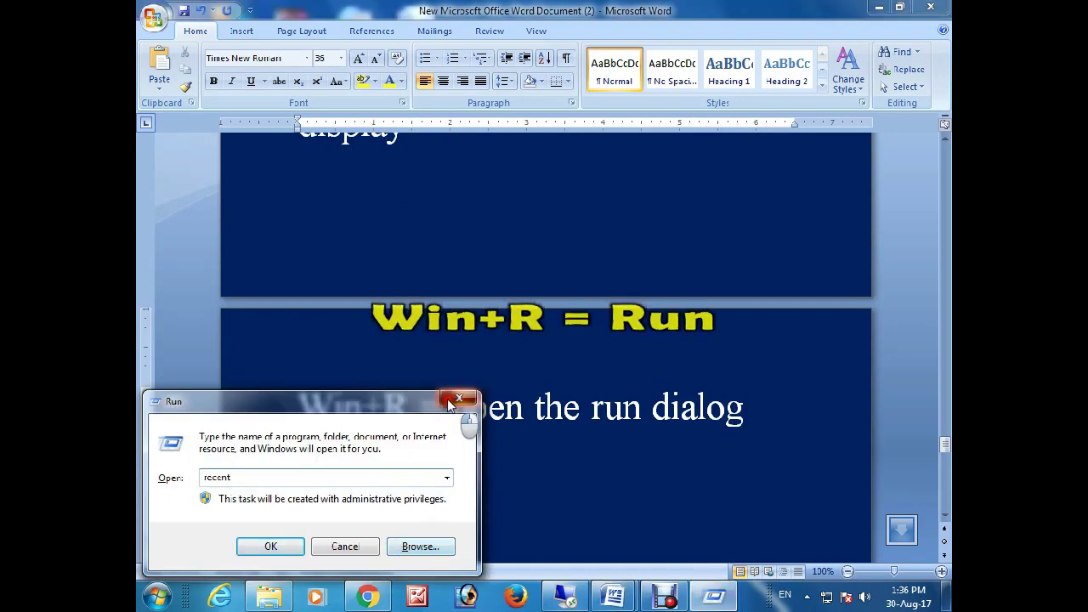
Step: Close the Run dialog and add 'Win+T = cycle through the apps on the taskbar.'
key(Escape)
key(Return)
text(win+T = cycle)
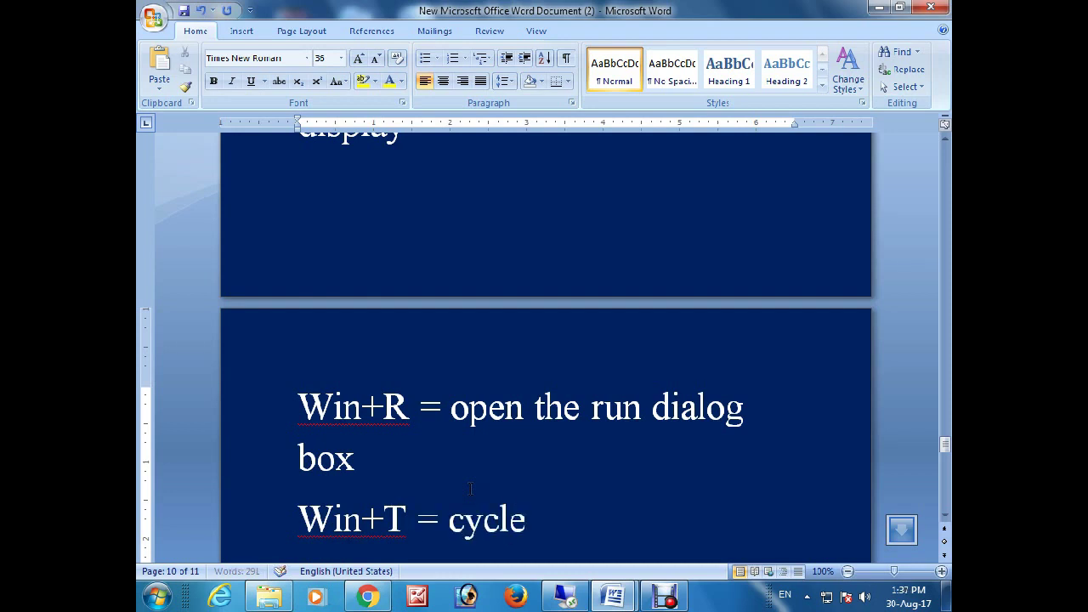
text( through the app)
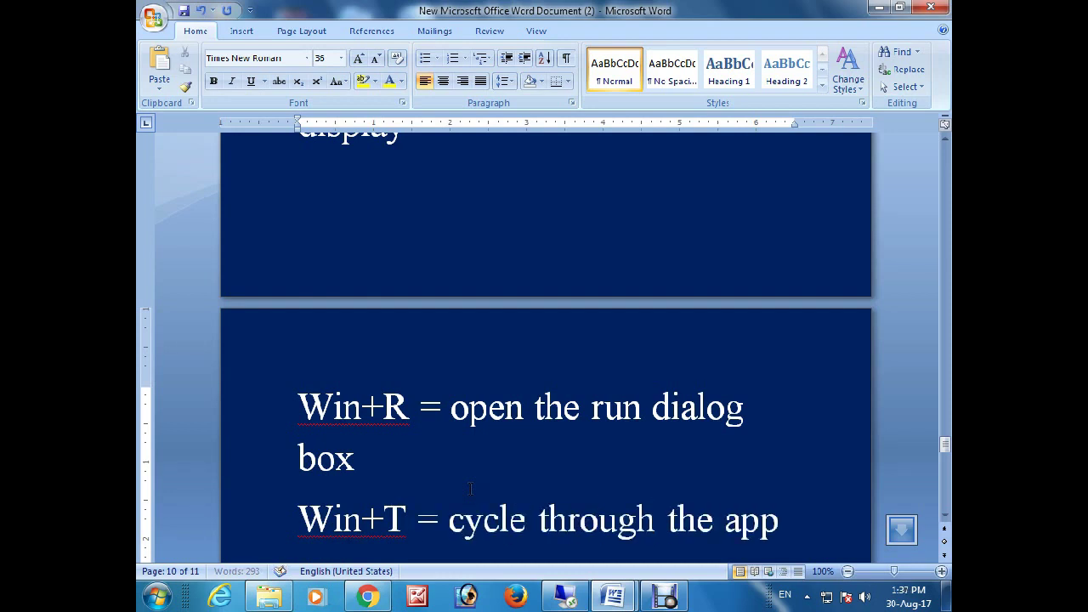
text(s on the taskbar.)
key(Return)
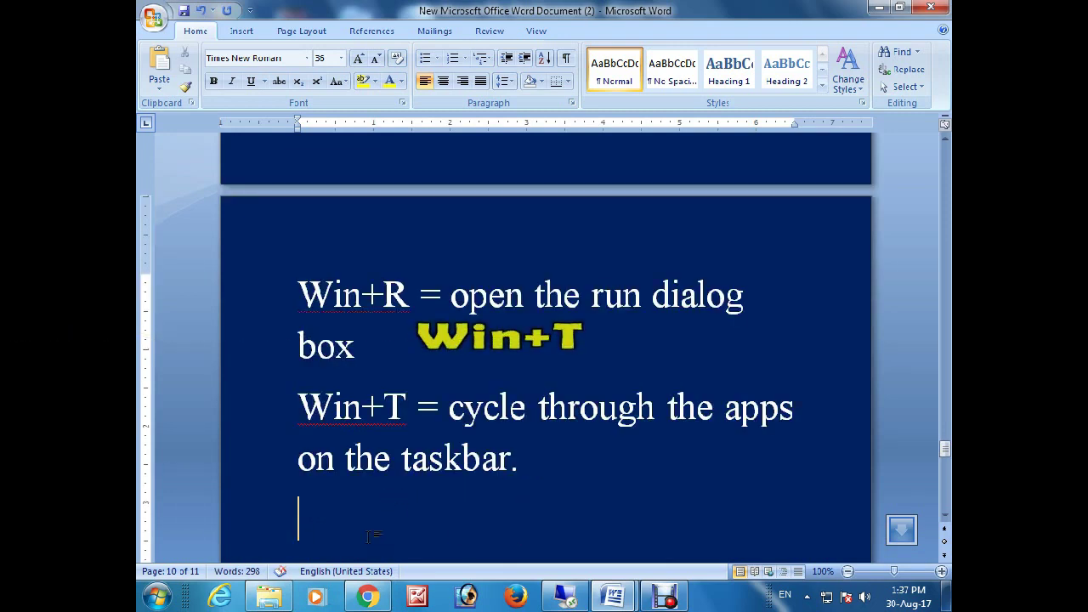
Step: Demonstrate Win+T taskbar previews, then add 'Win+U = open ease of acces center'
key(super+t)
key(super+t)
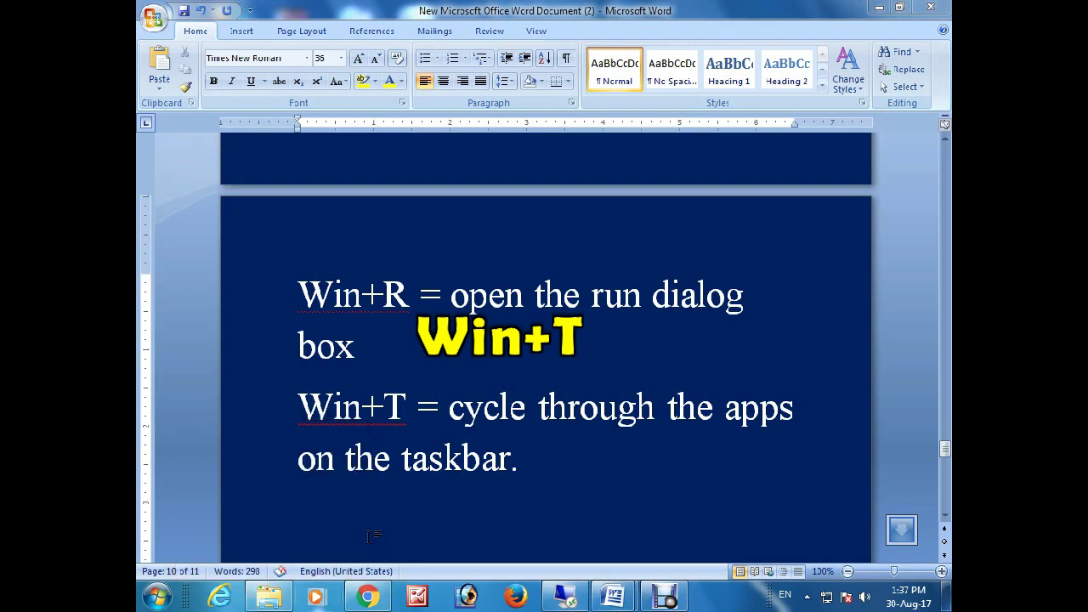
key(super+t)
key(super+t)
key(super+t)
key(super+t)
key(super+t)
key(super+t)
key(super+t)
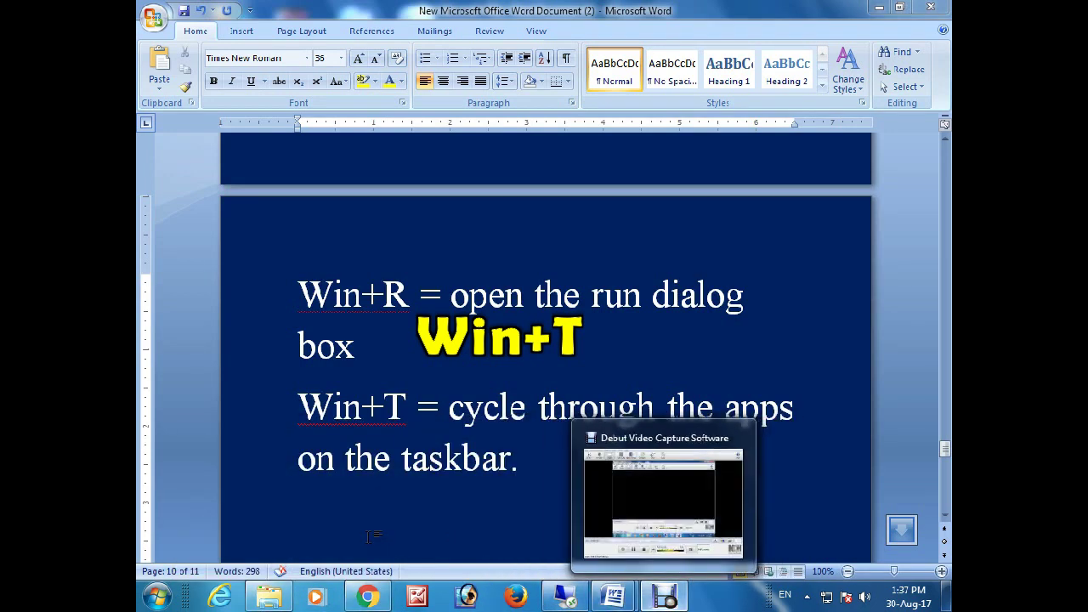
key(super+t)
key(super+t)
key(super+t)
key(super+t)
key(super+t)
key(super+t)
key(super+t)
key(super+t)
key(Escape)
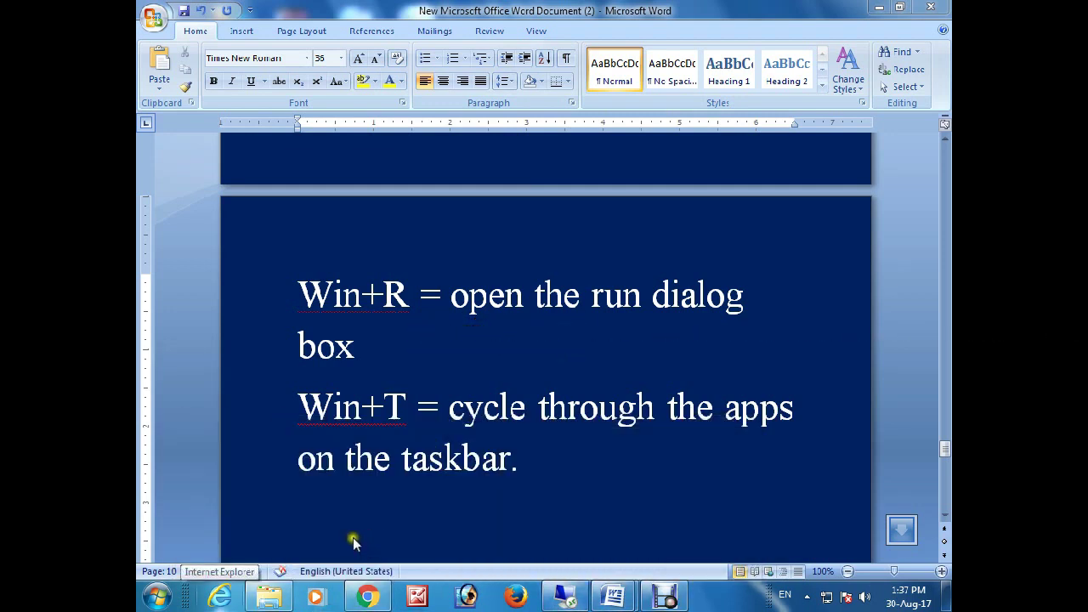
click(352, 537)
text(Win+U = open ease of acces center)
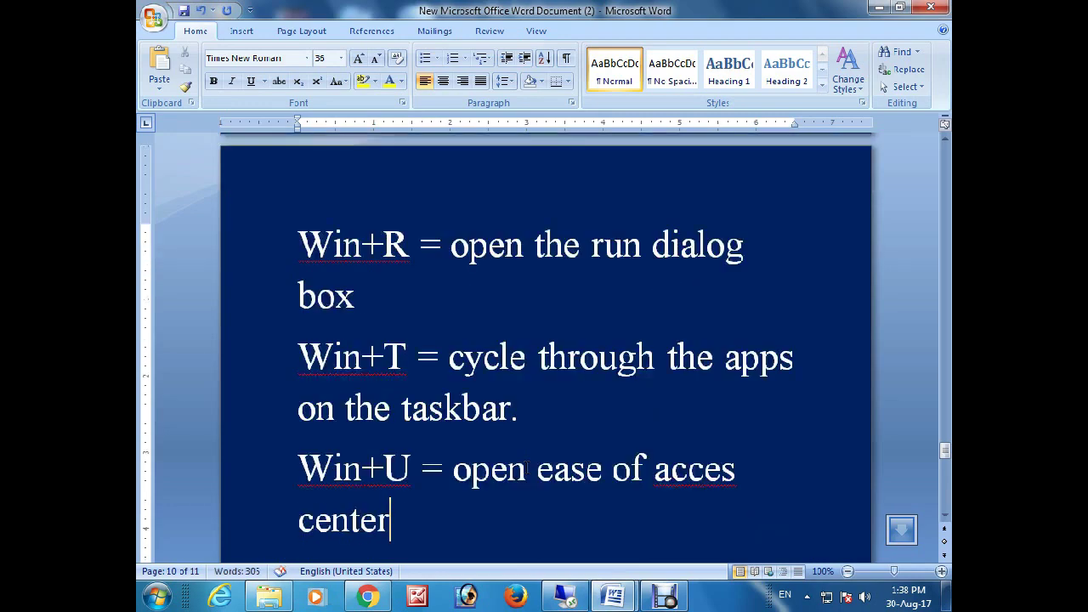
Step: Demonstrate Win+U by opening and closing the Ease of Access Center
key(Return)
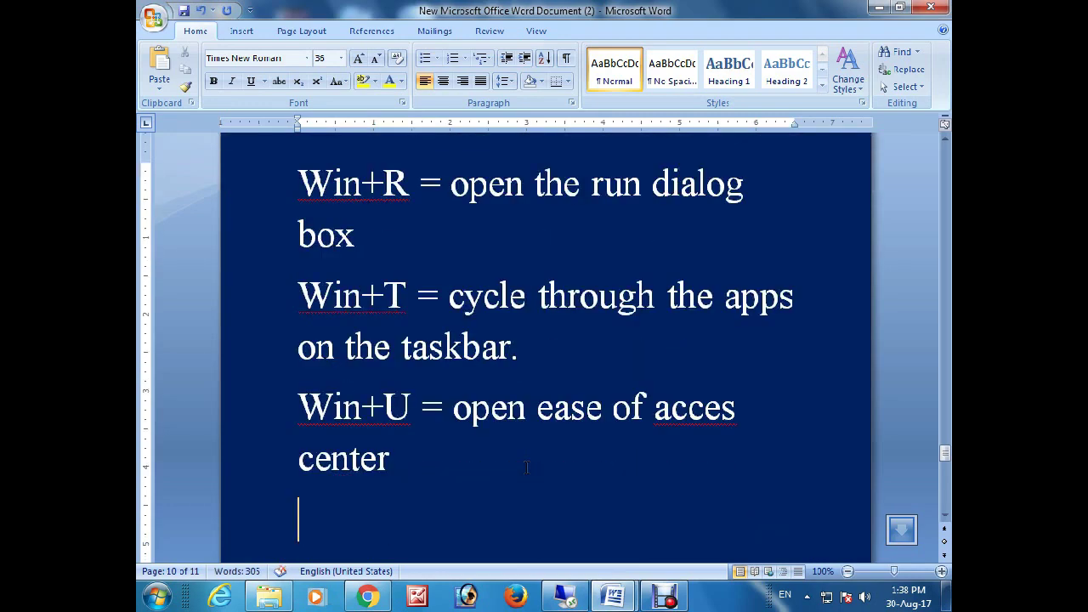
key(super+u)
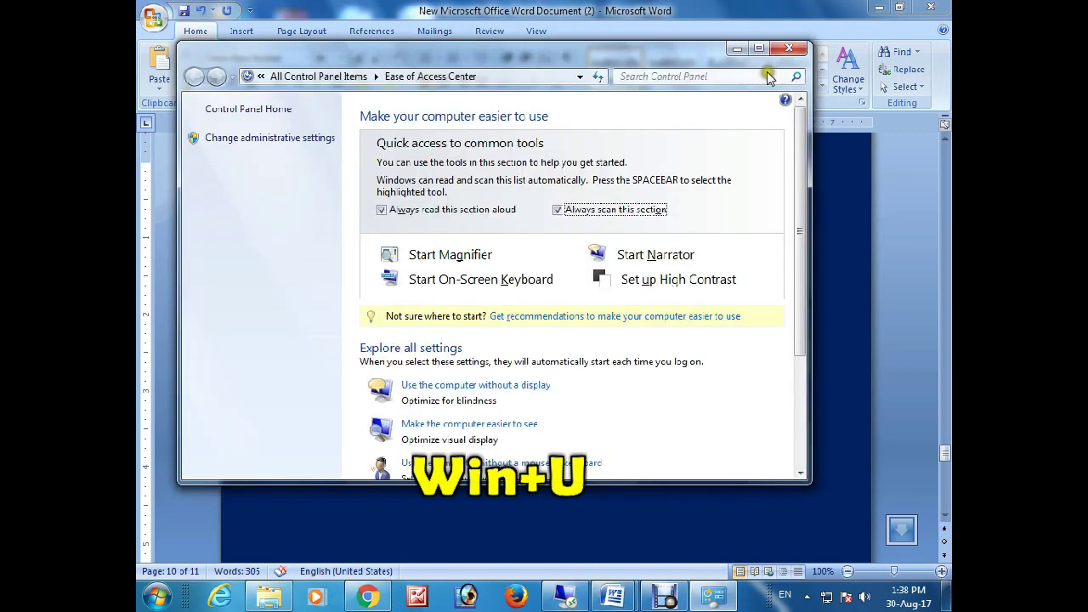
click(789, 48)
Step: Add 'Win+PAUSE = Display system properties', demonstrate it, and start the 'Win +ctrl+F' search line
text(Win+)
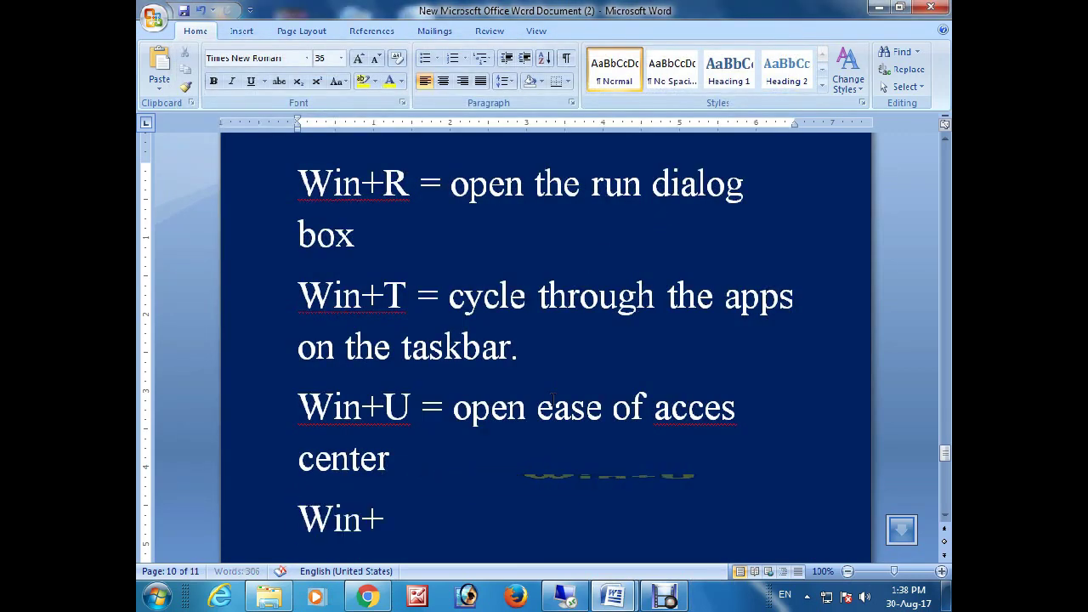
text(PAUSE +)
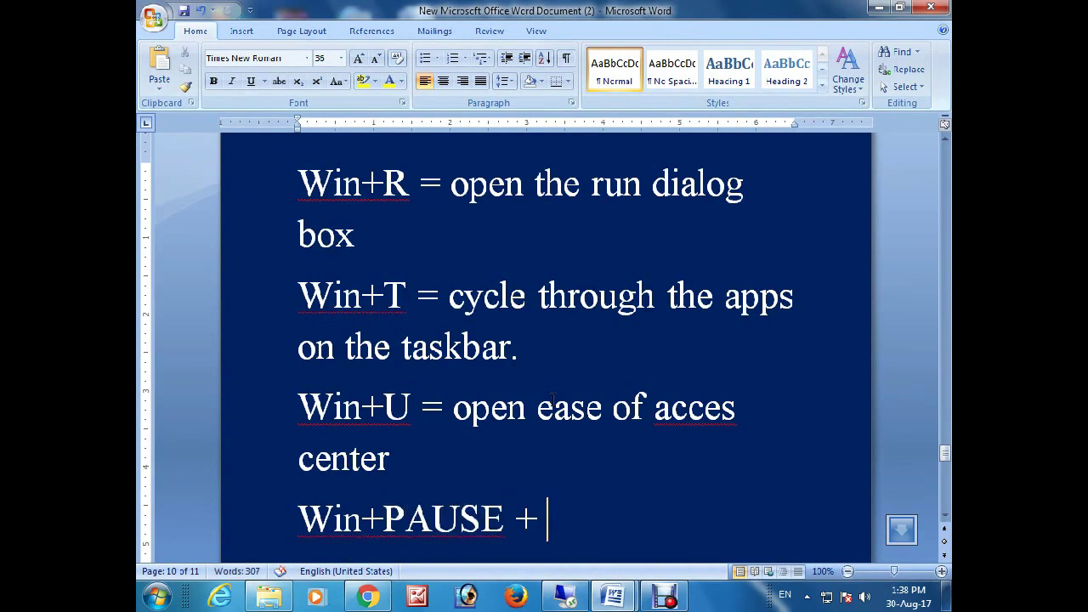
text( di)
key(BackSpace)
key(BackSpace)
key(BackSpace)
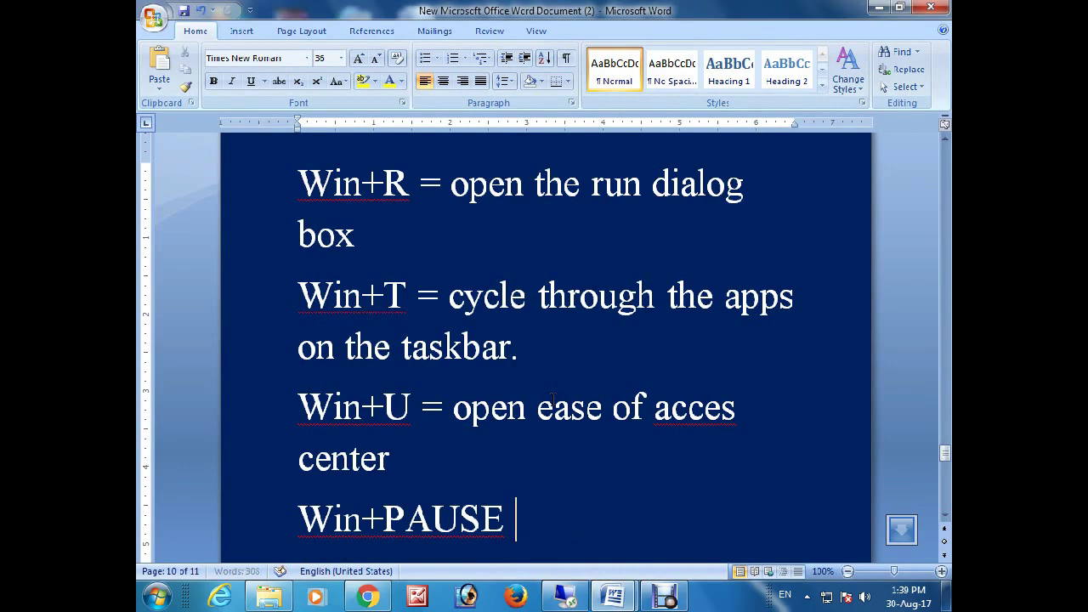
text(= Displ)
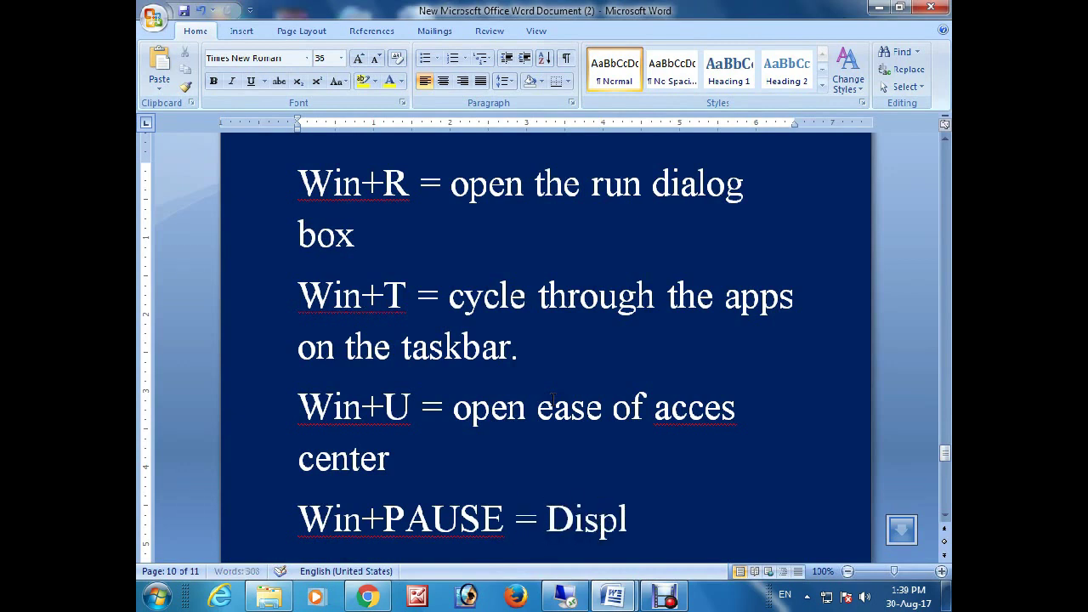
text(ay system proper)
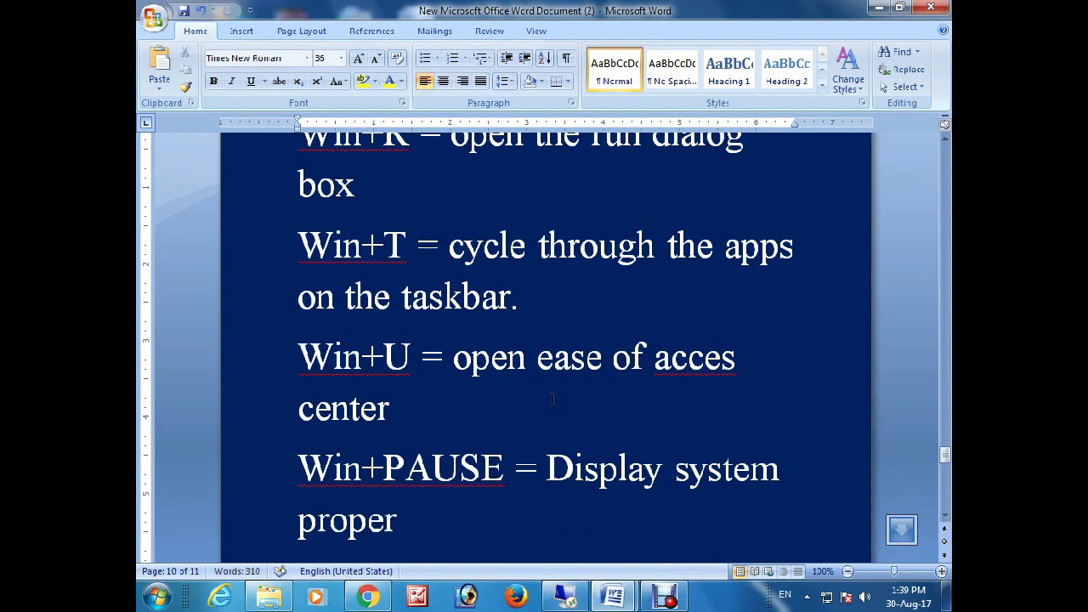
text(ties)
key(super+Pause)
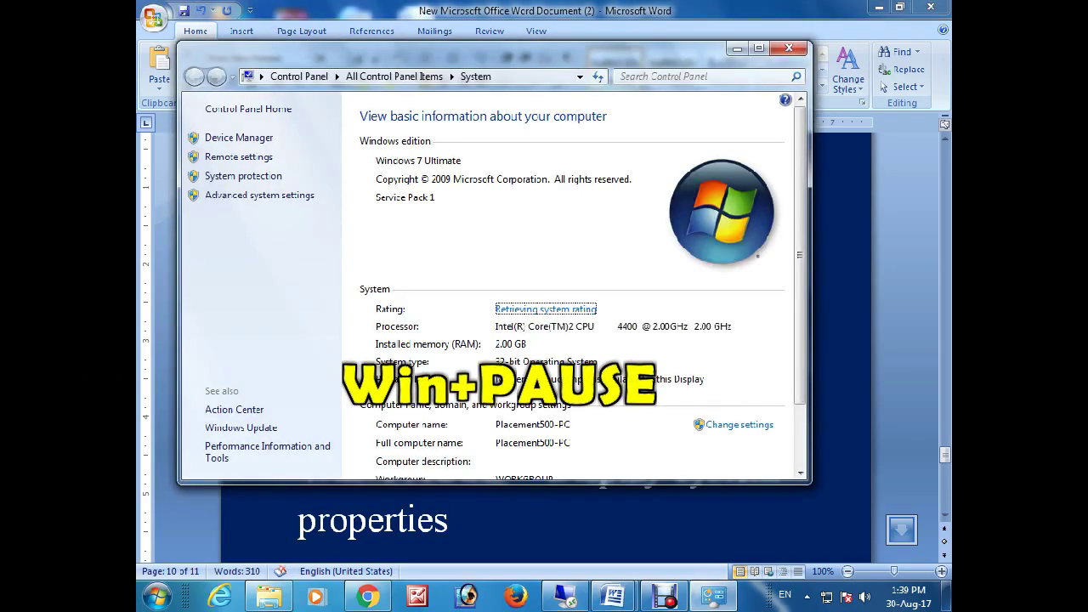
click(789, 48)
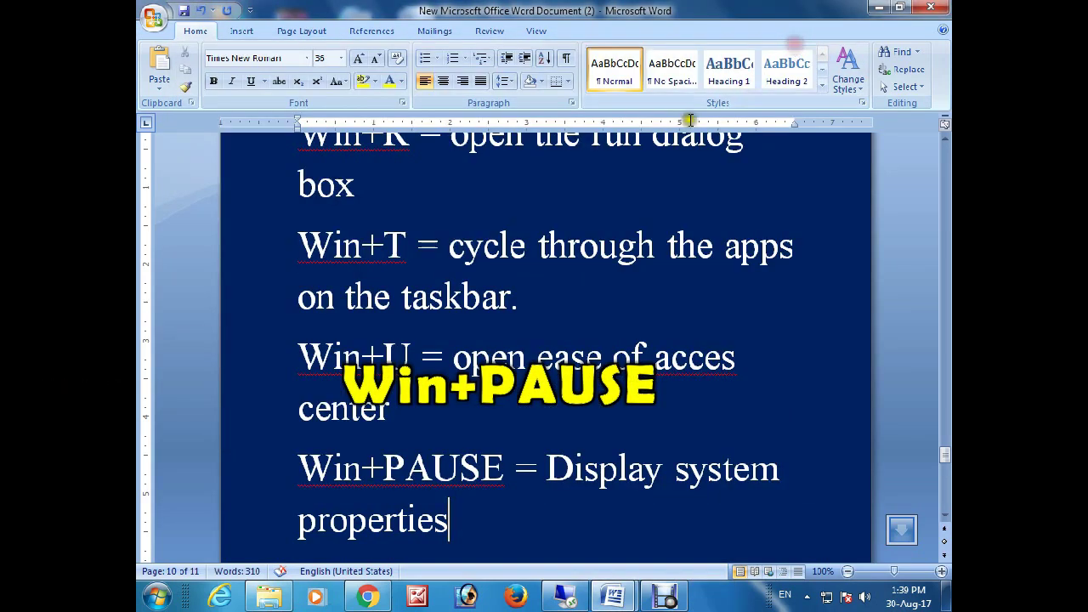
key(Return)
text(Win +ctrl+F = searc)
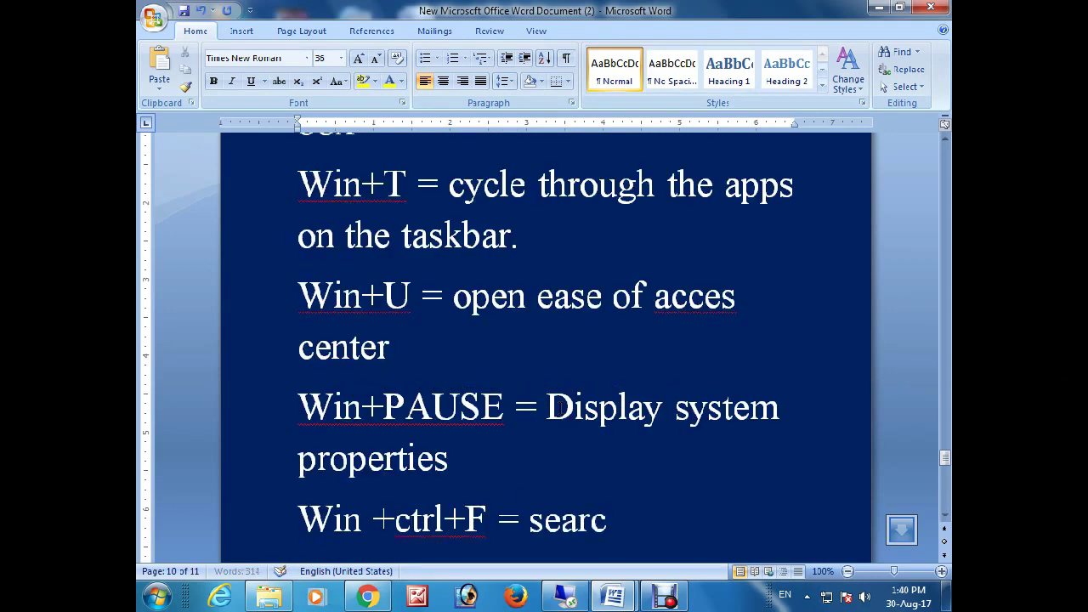
text(h for pcs)
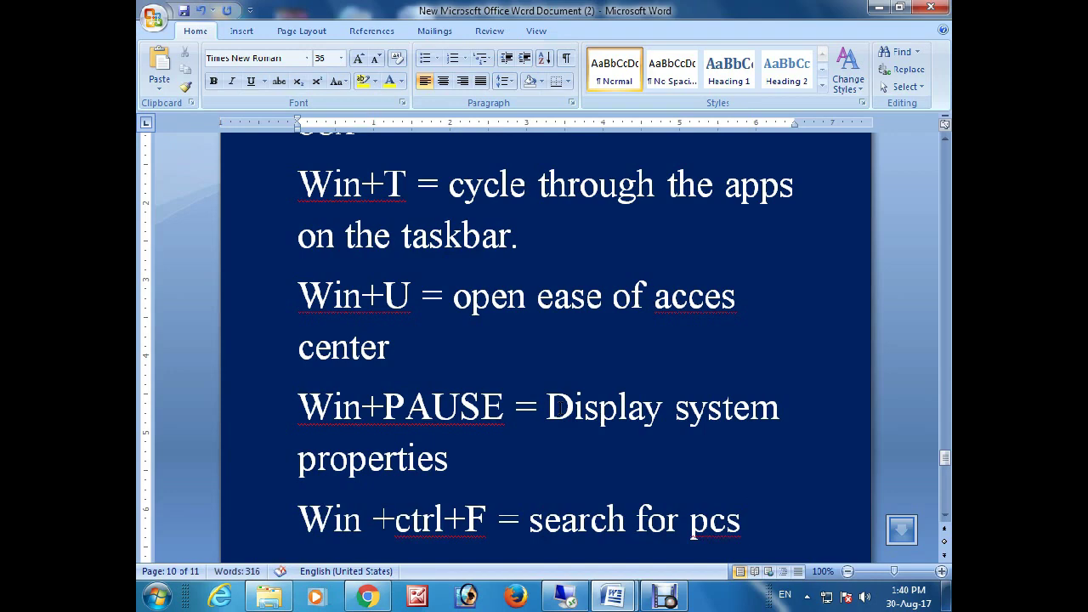
Step: Demonstrate Win+Ctrl+F, dismissing the directory error and Find Computers window
key(super+ctrl+f)
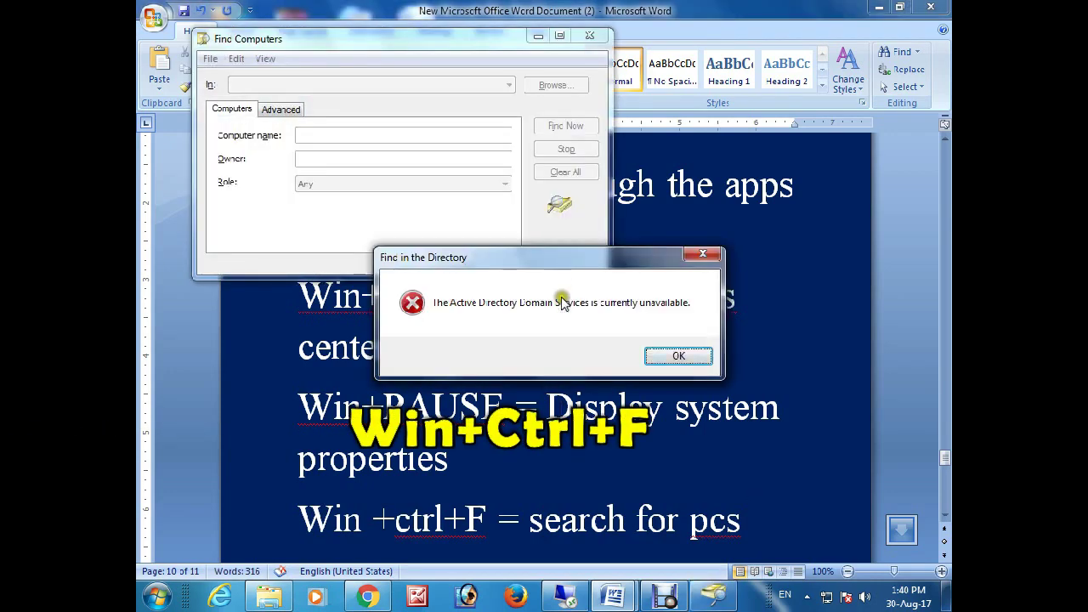
click(659, 355)
key(Return)
Step: Add 'Win+Alt+ ENTER= open windows media center' and launch Windows Media Center with it
text(Win+Alt+ E)
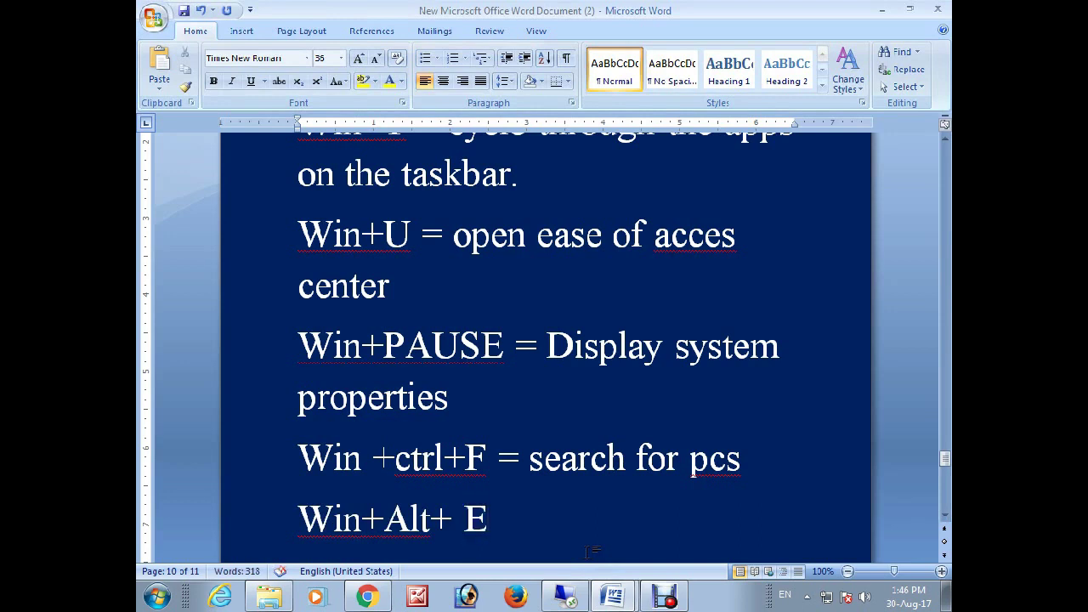
text(NTER=)
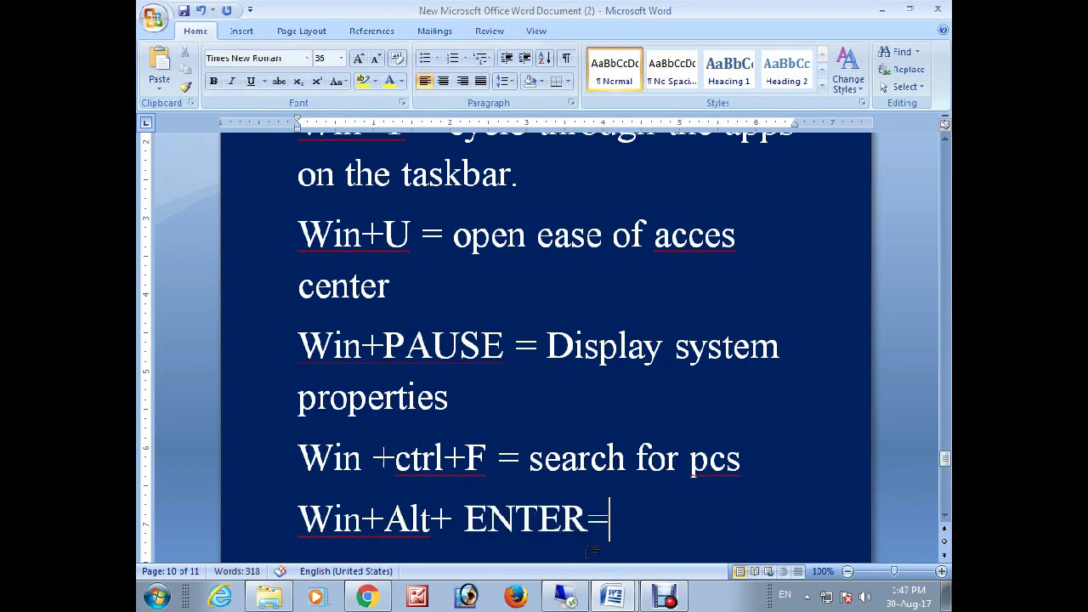
text( open windows media center)
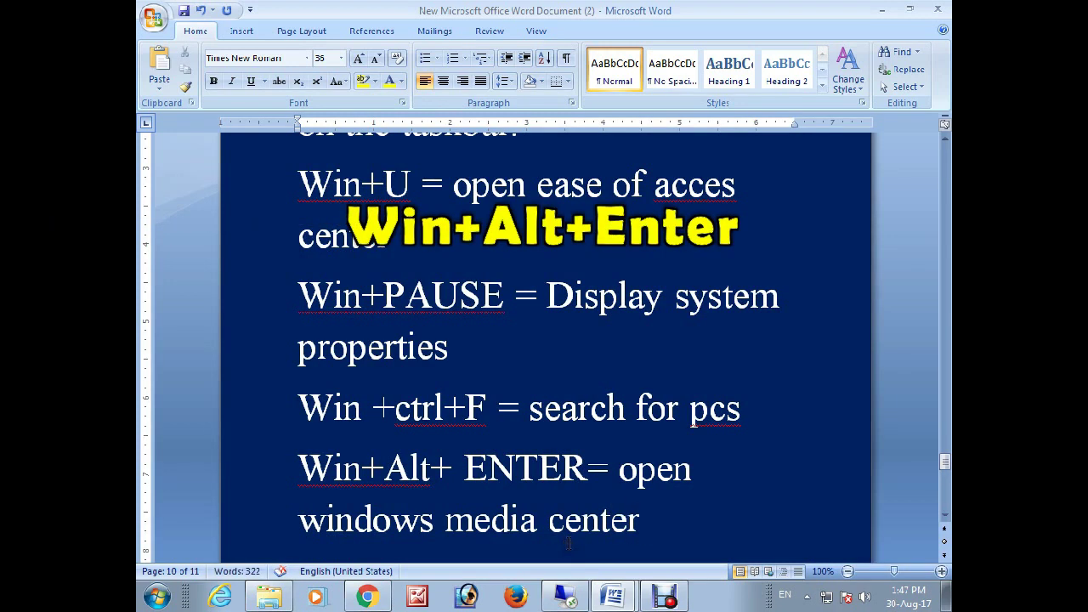
key(super+alt+Return)
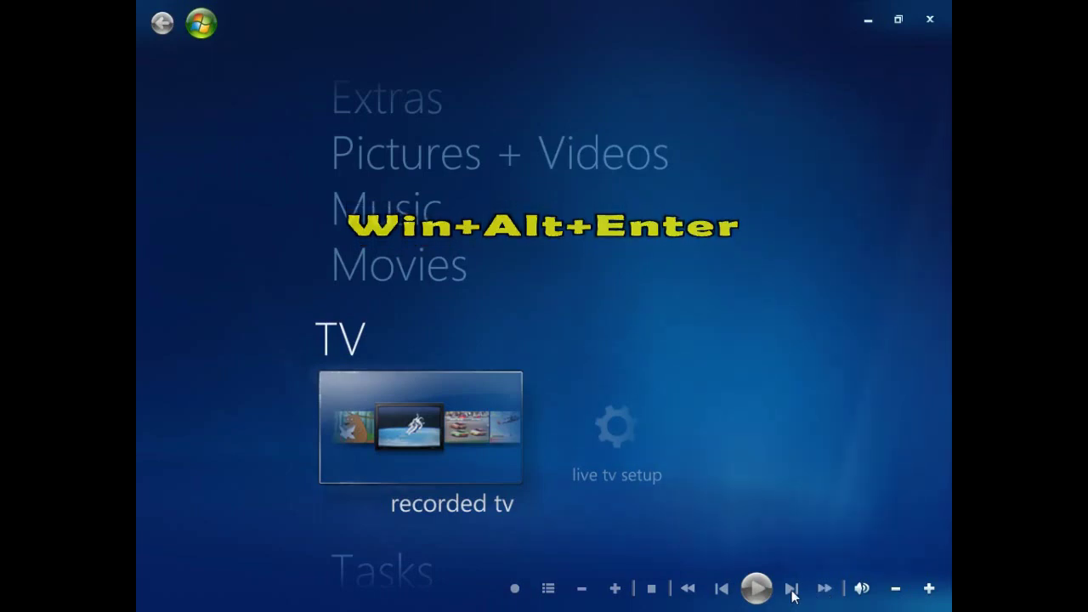